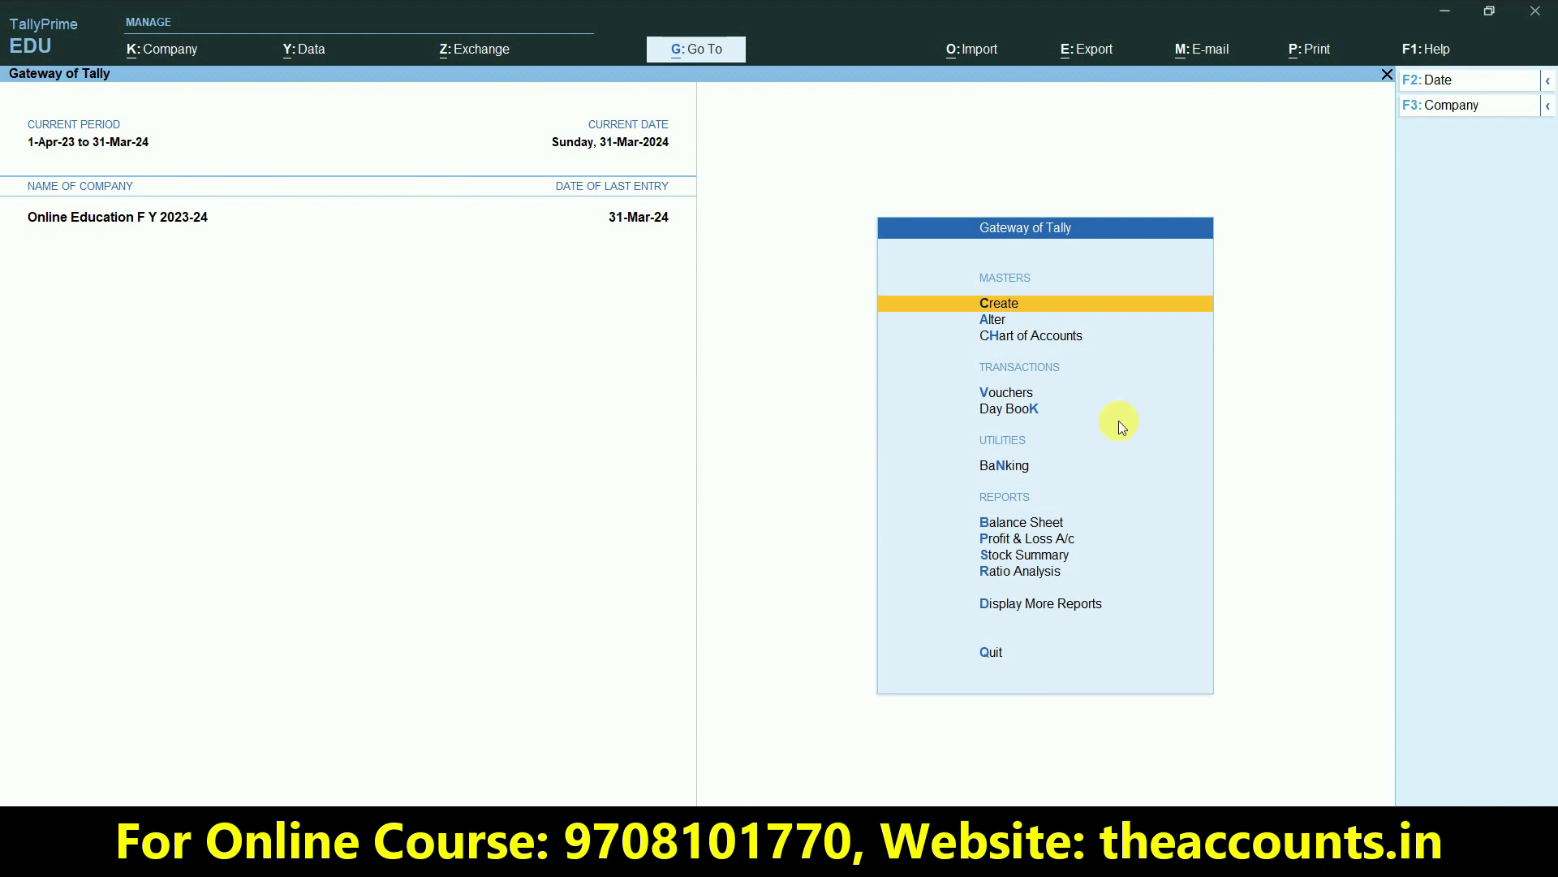
Step: Start creating a stock item named Xyz under Primary with units UNT, no standard rates and GST applicable
click(1025, 305)
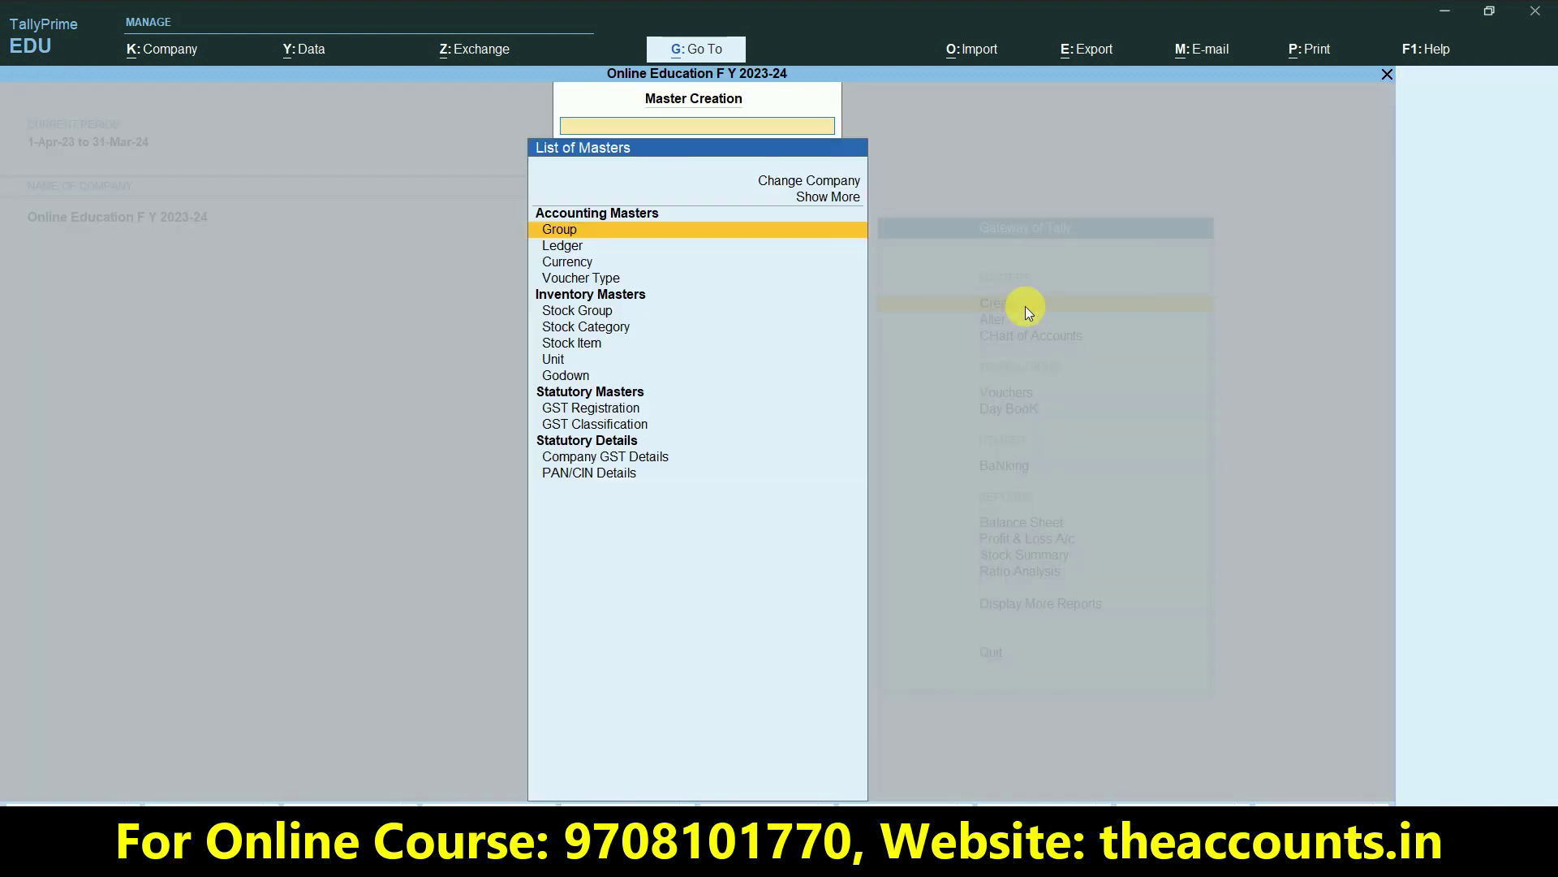
click(582, 344)
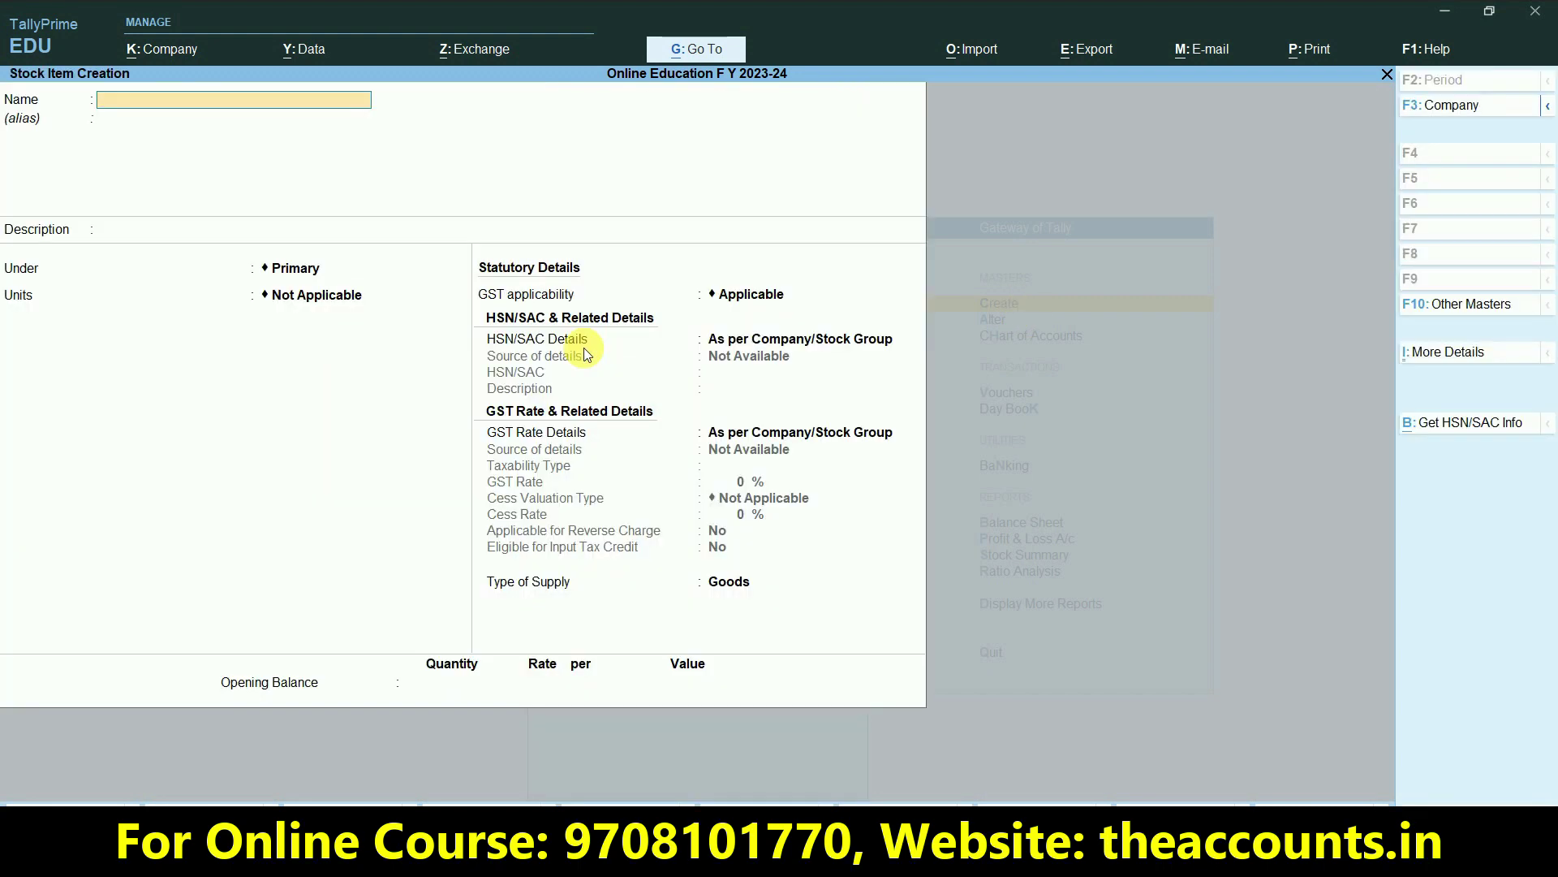
text(X)
key(Return)
key(Return)
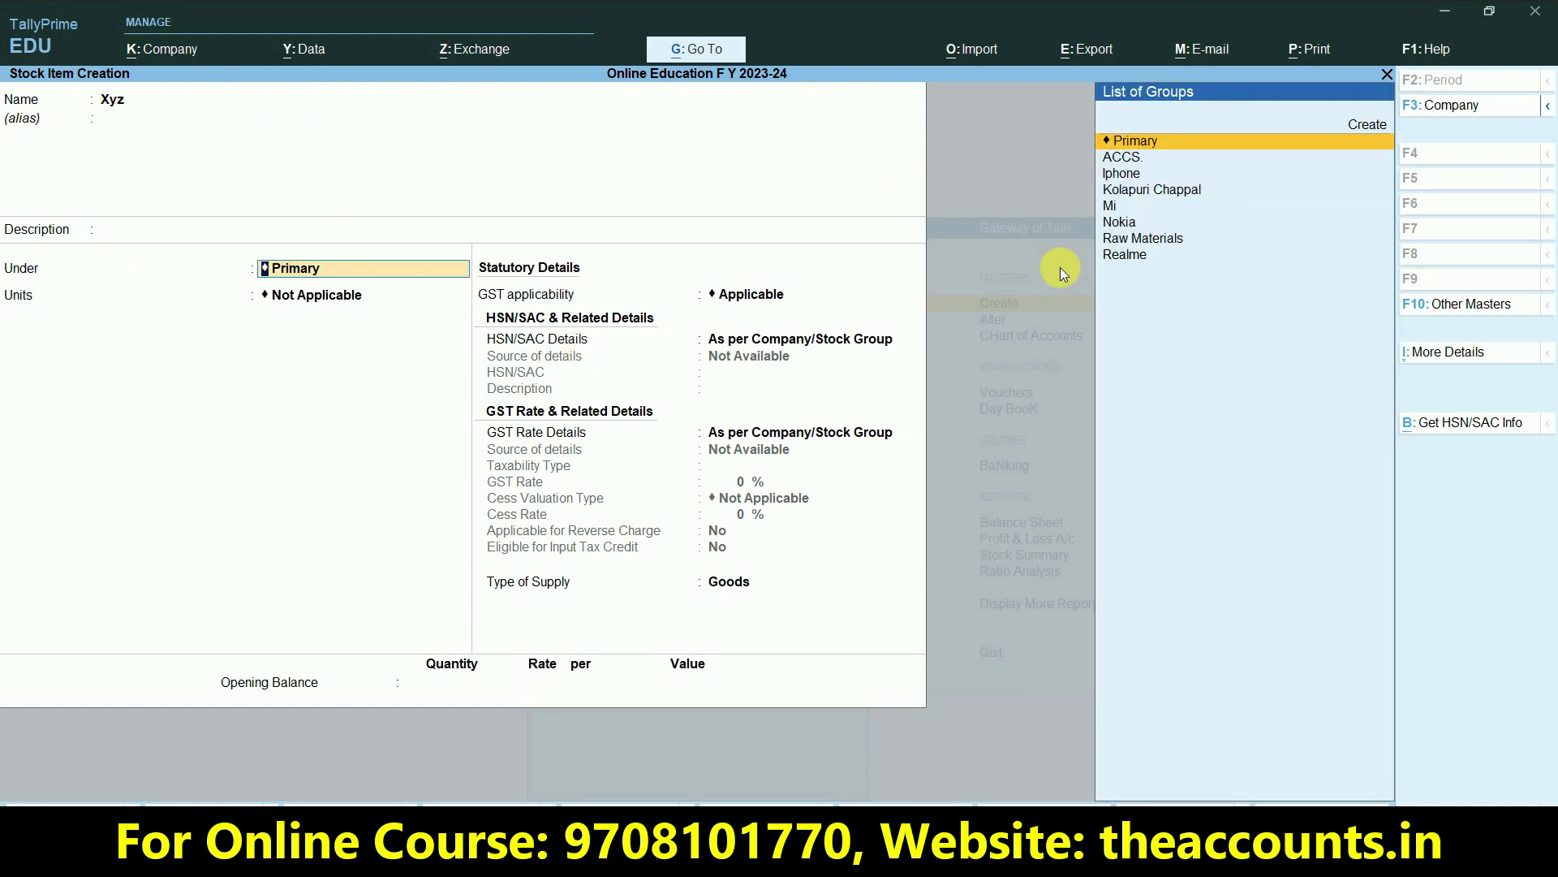
key(Return)
key(Down)
key(Down)
key(Return)
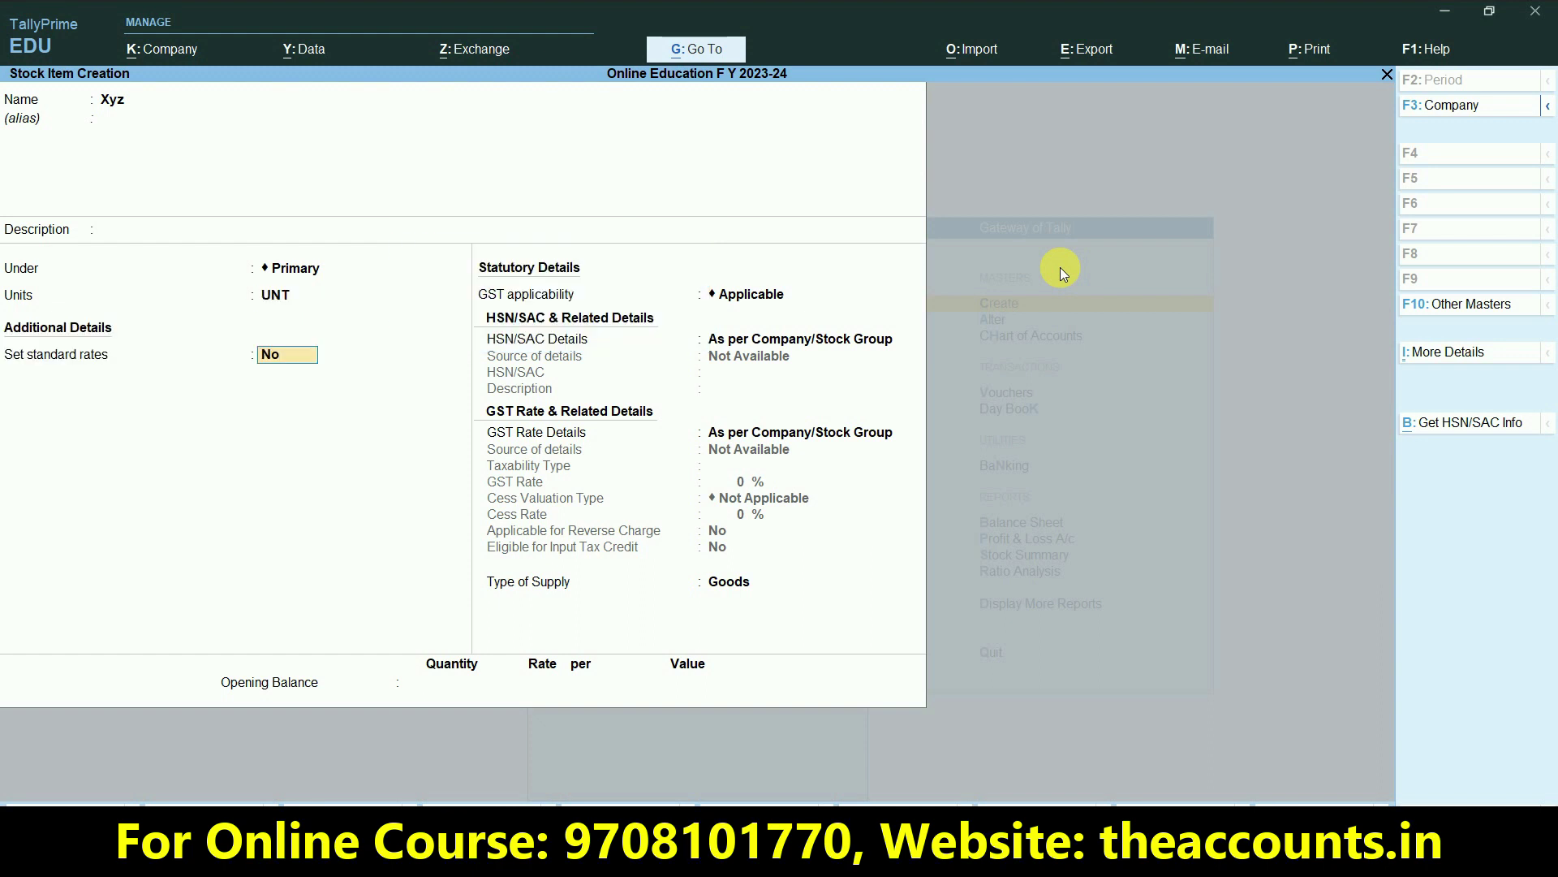
key(Return)
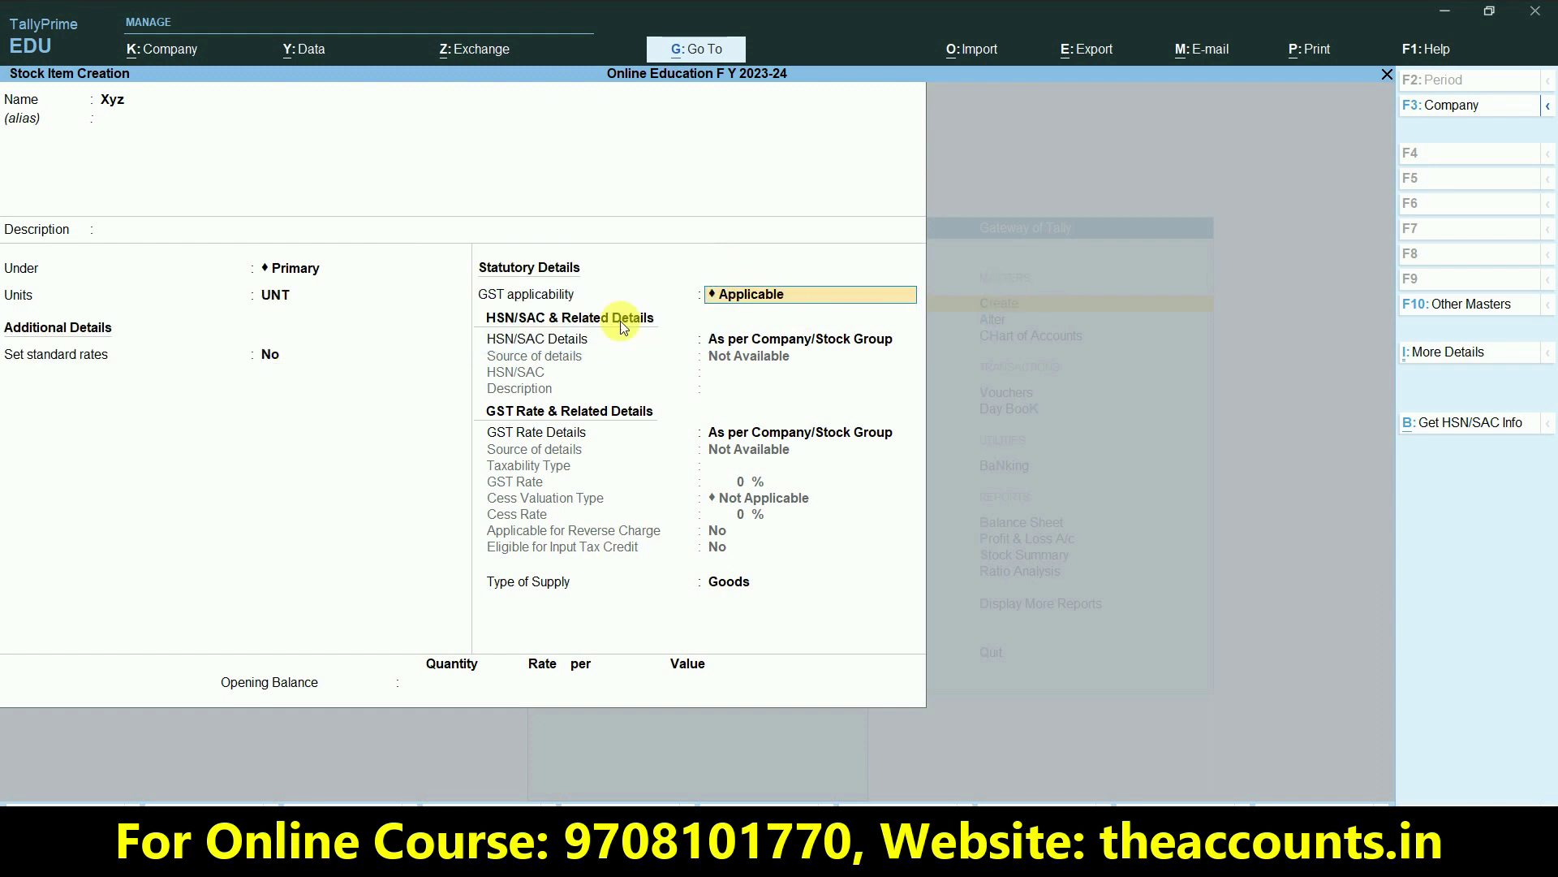
key(Return)
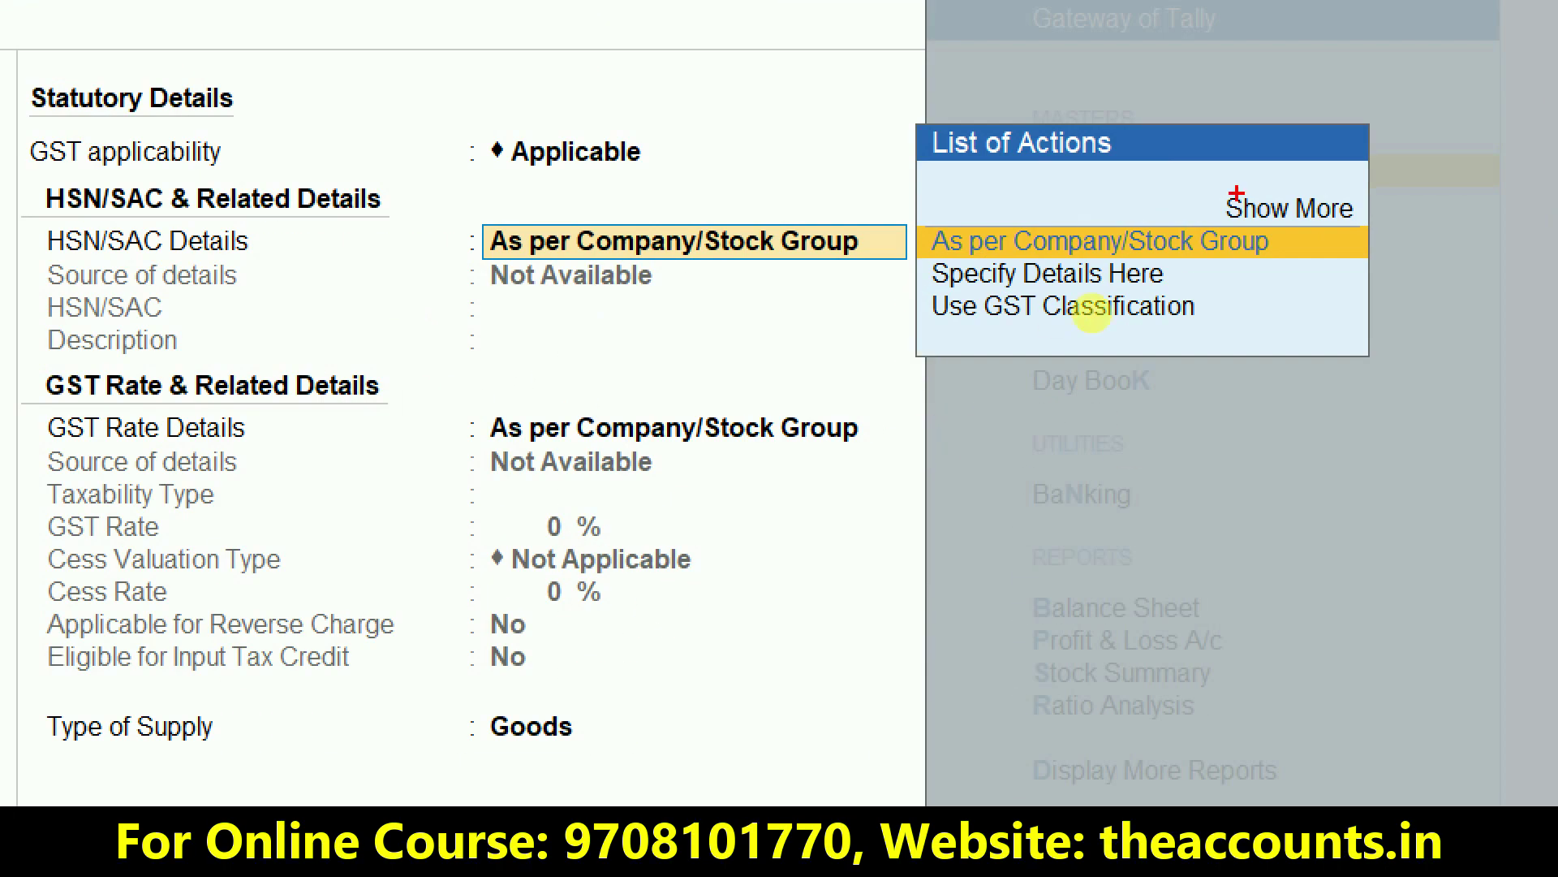
mouse_move(1287, 216)
mouse_down()
mouse_move(1290, 235)
mouse_move(1387, 209)
mouse_up()
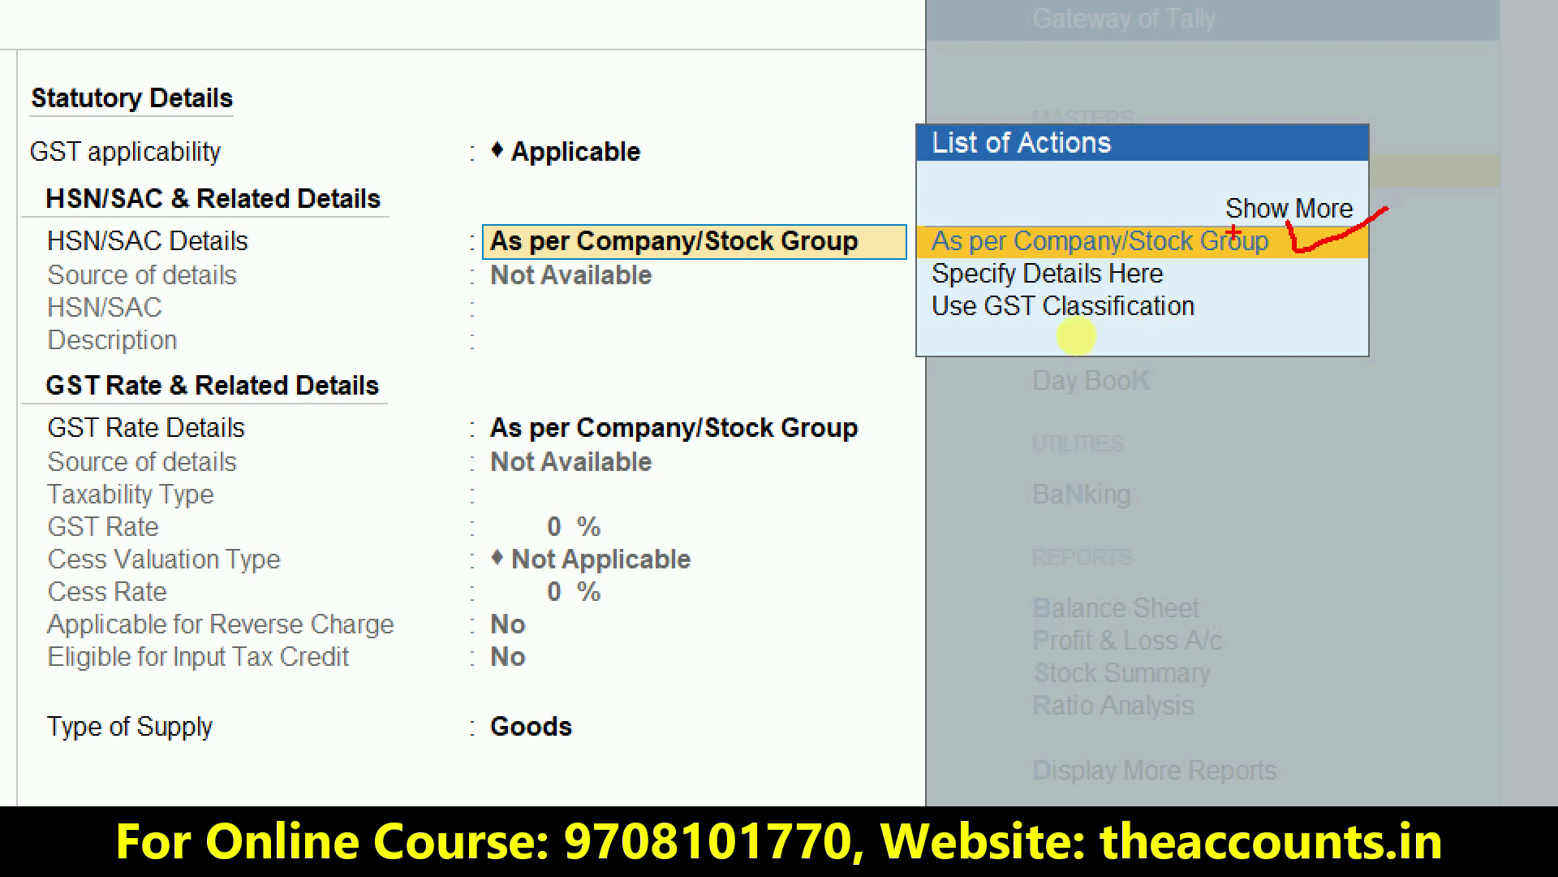
drag(1178, 274, 1362, 157)
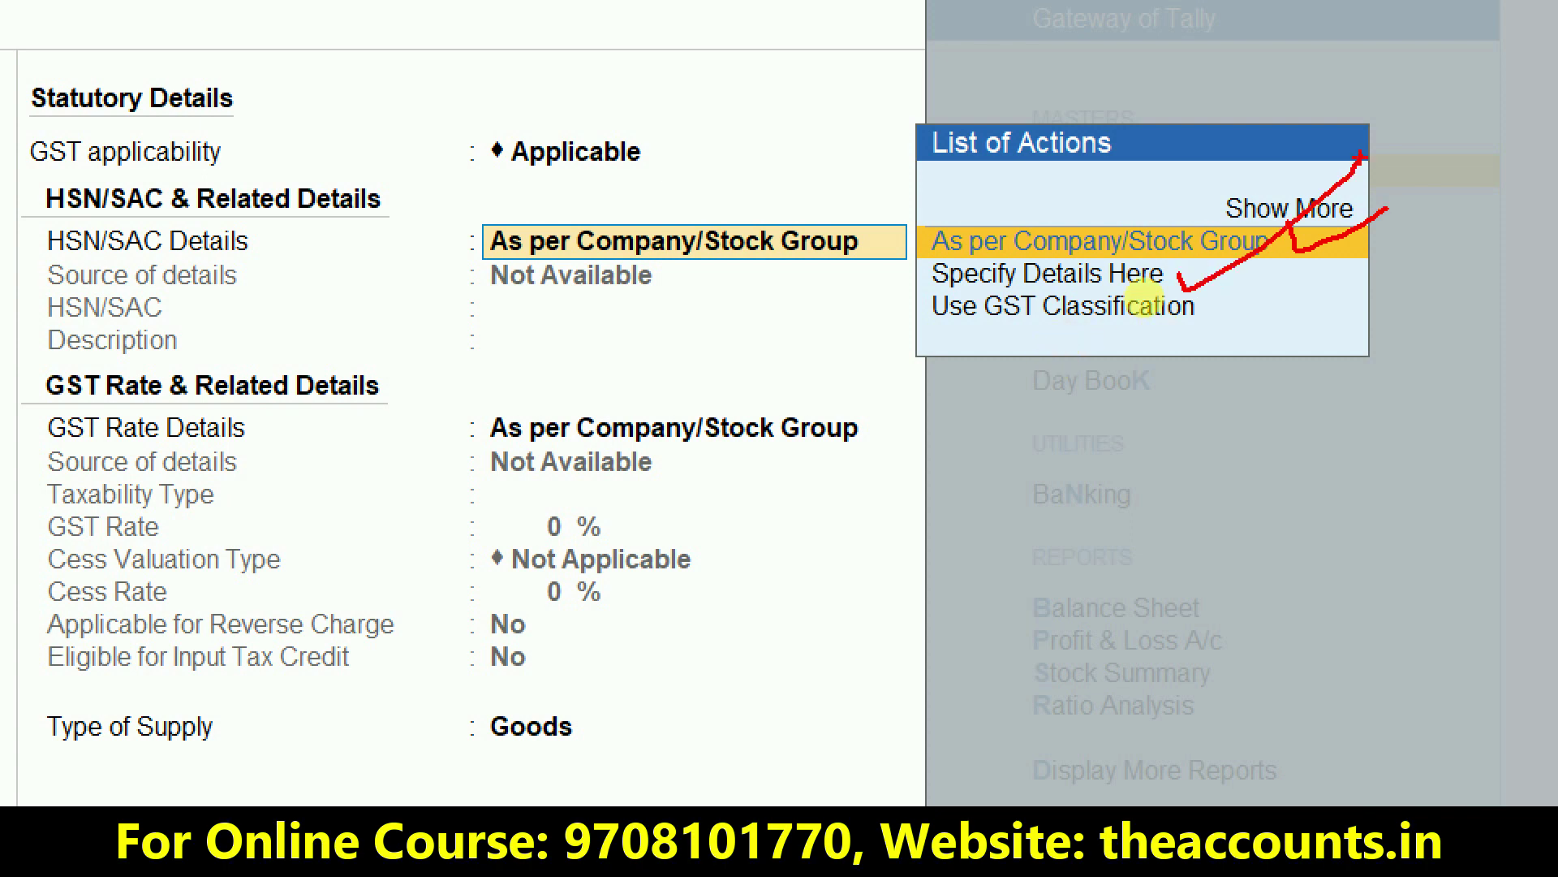
mouse_move(1220, 306)
mouse_down()
mouse_move(1235, 346)
mouse_move(1283, 319)
mouse_up()
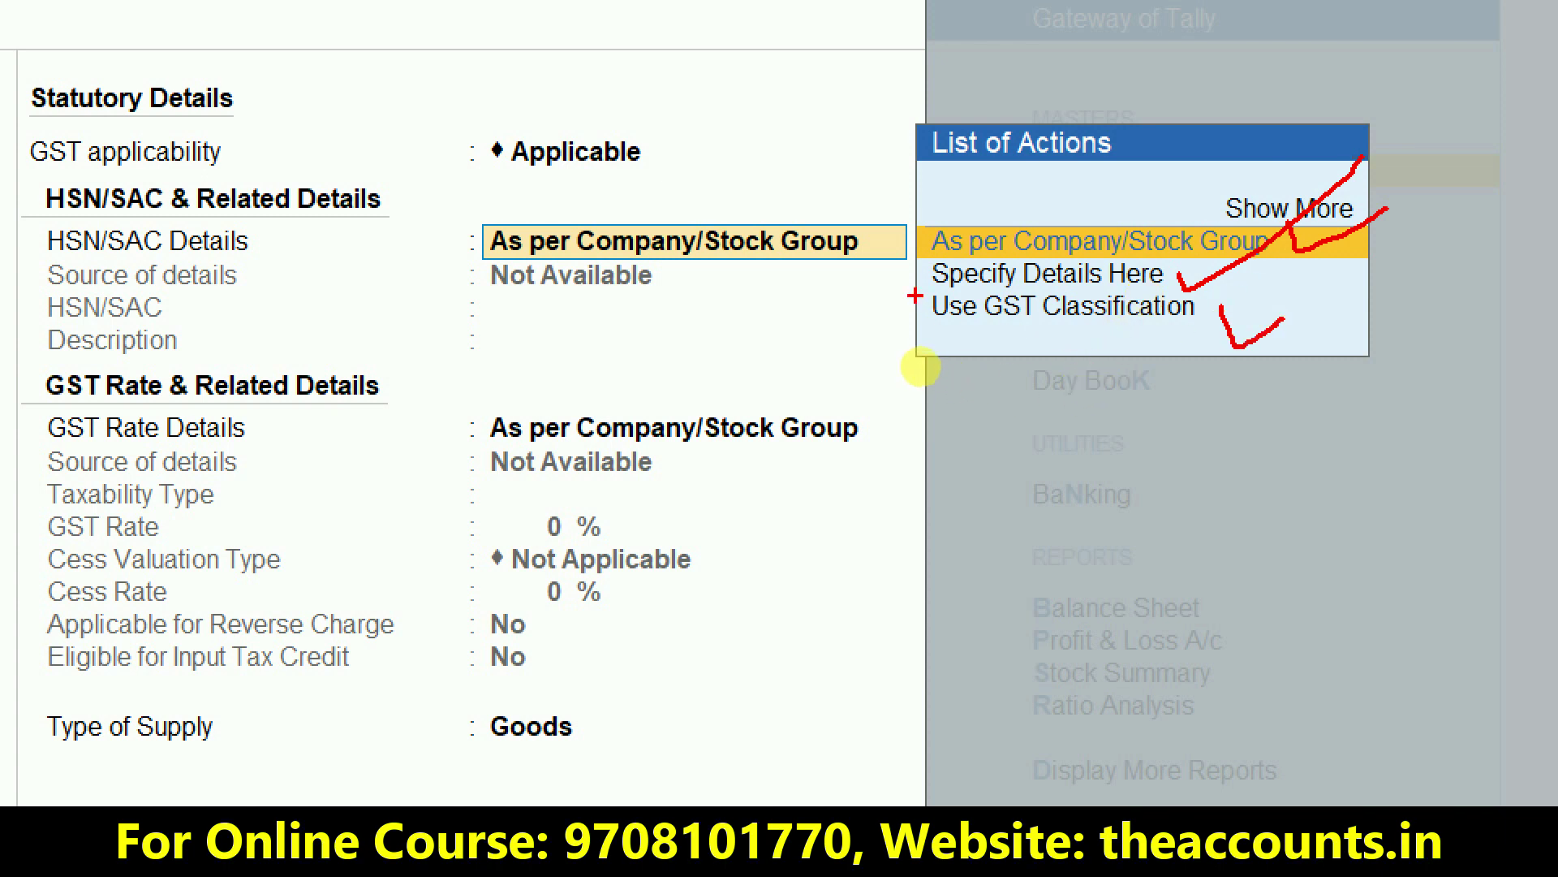
drag(912, 282, 1217, 341)
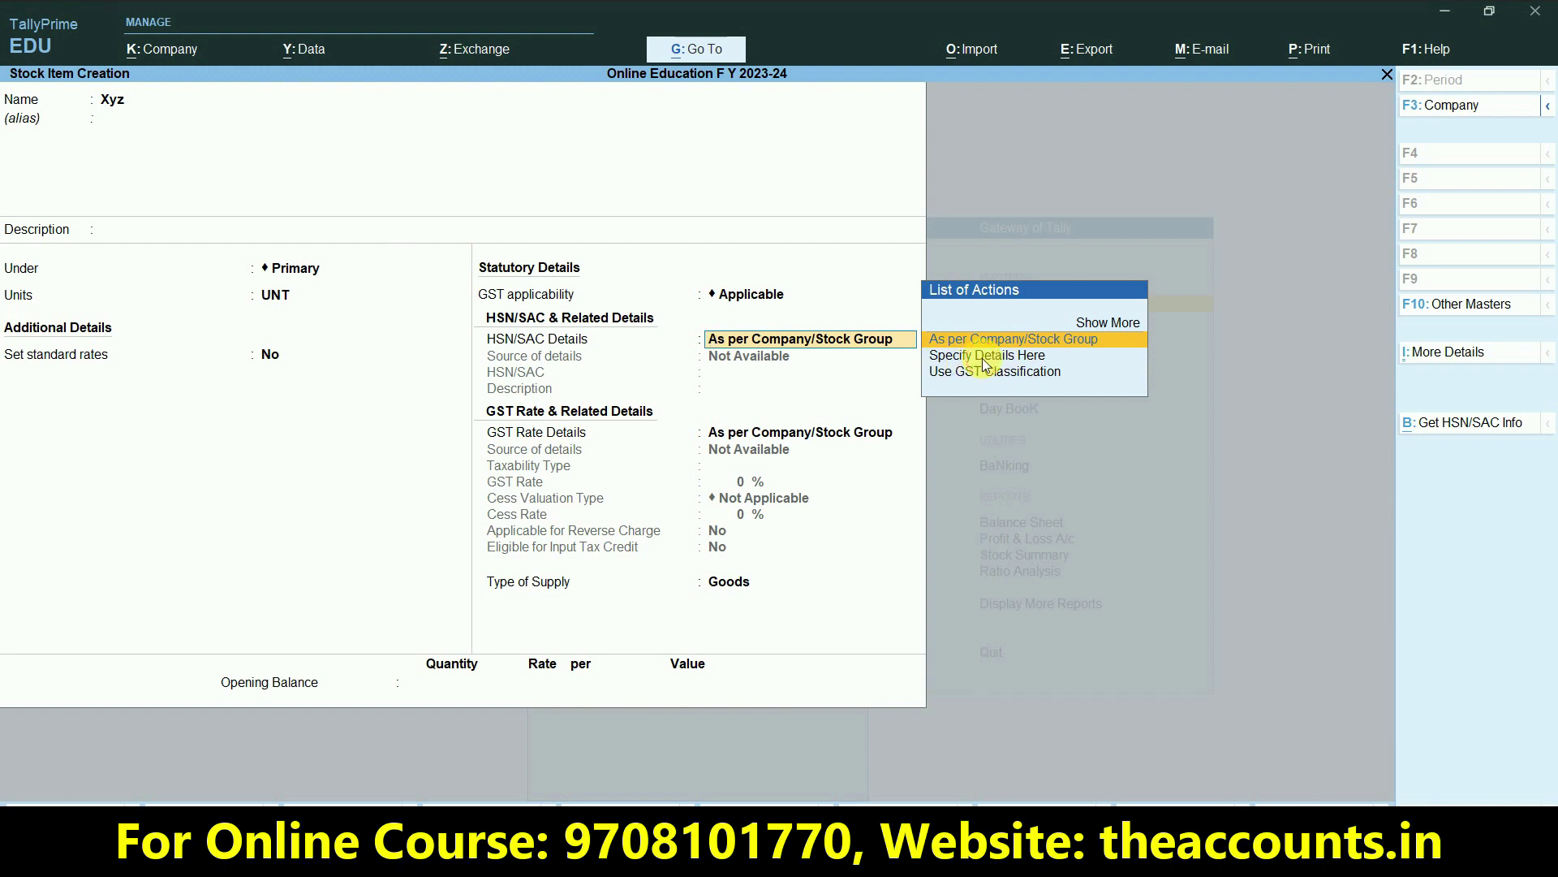
Step: Specify the stock item's HSN/SAC details directly, with code 560111 and description Skhfkjhdsf
click(987, 364)
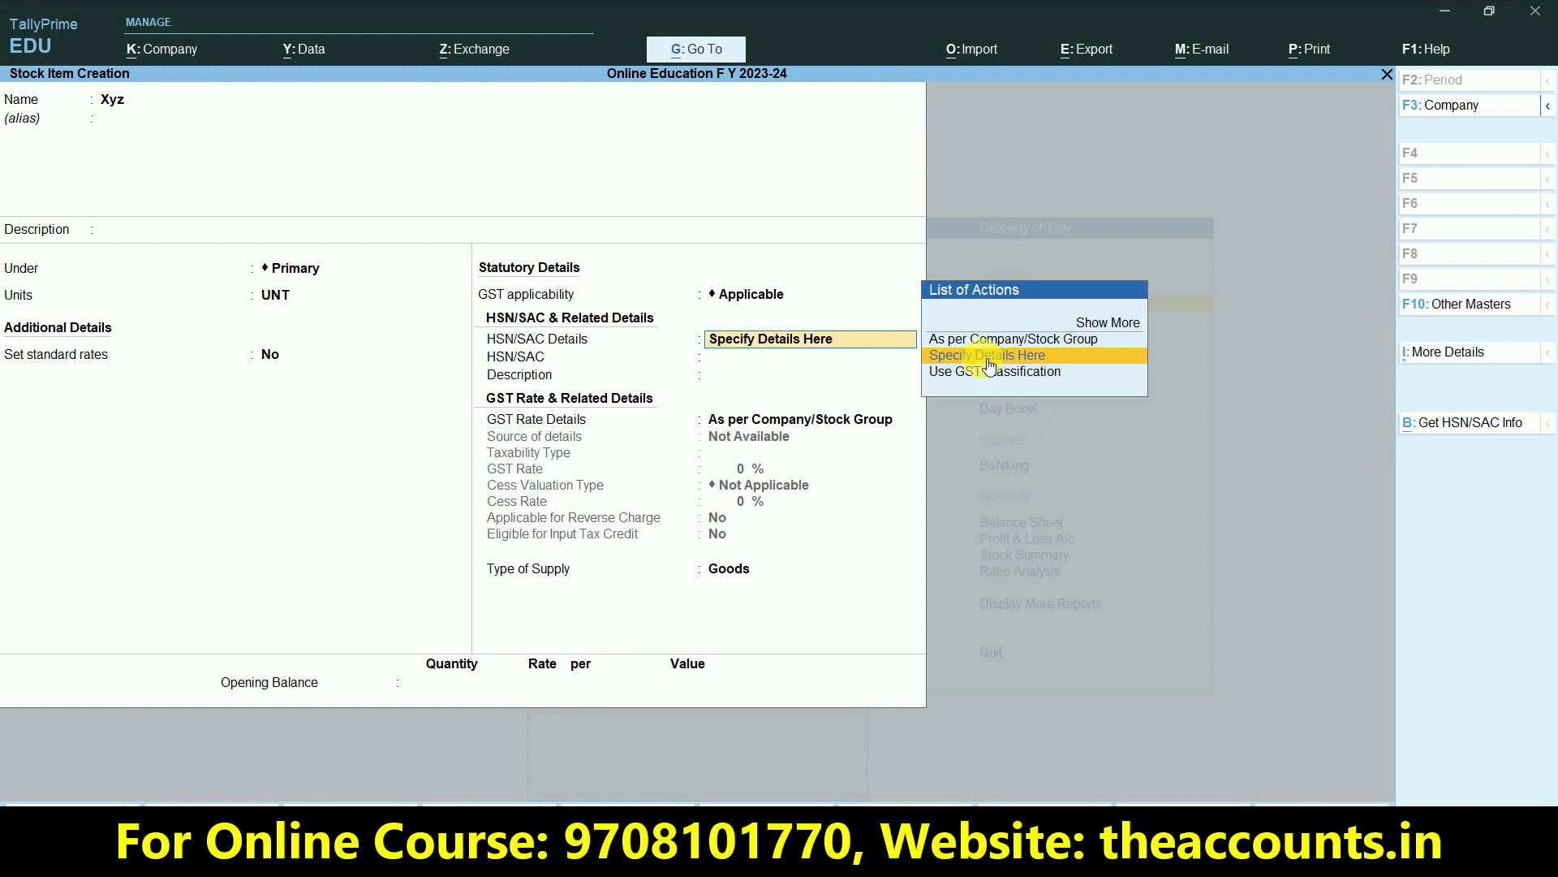
click(989, 365)
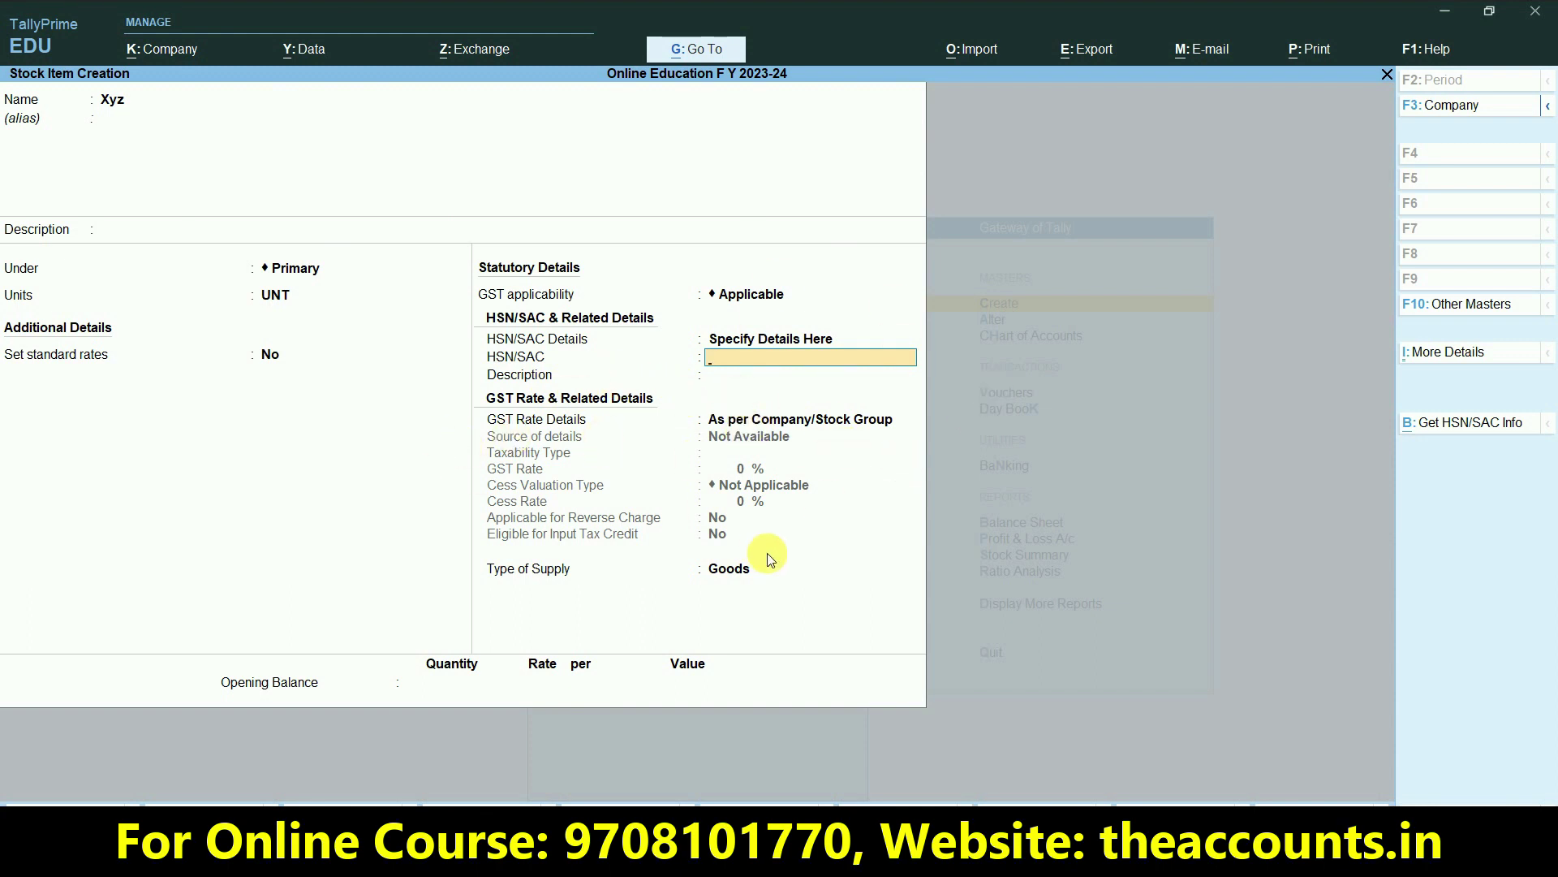
key(BackSpace)
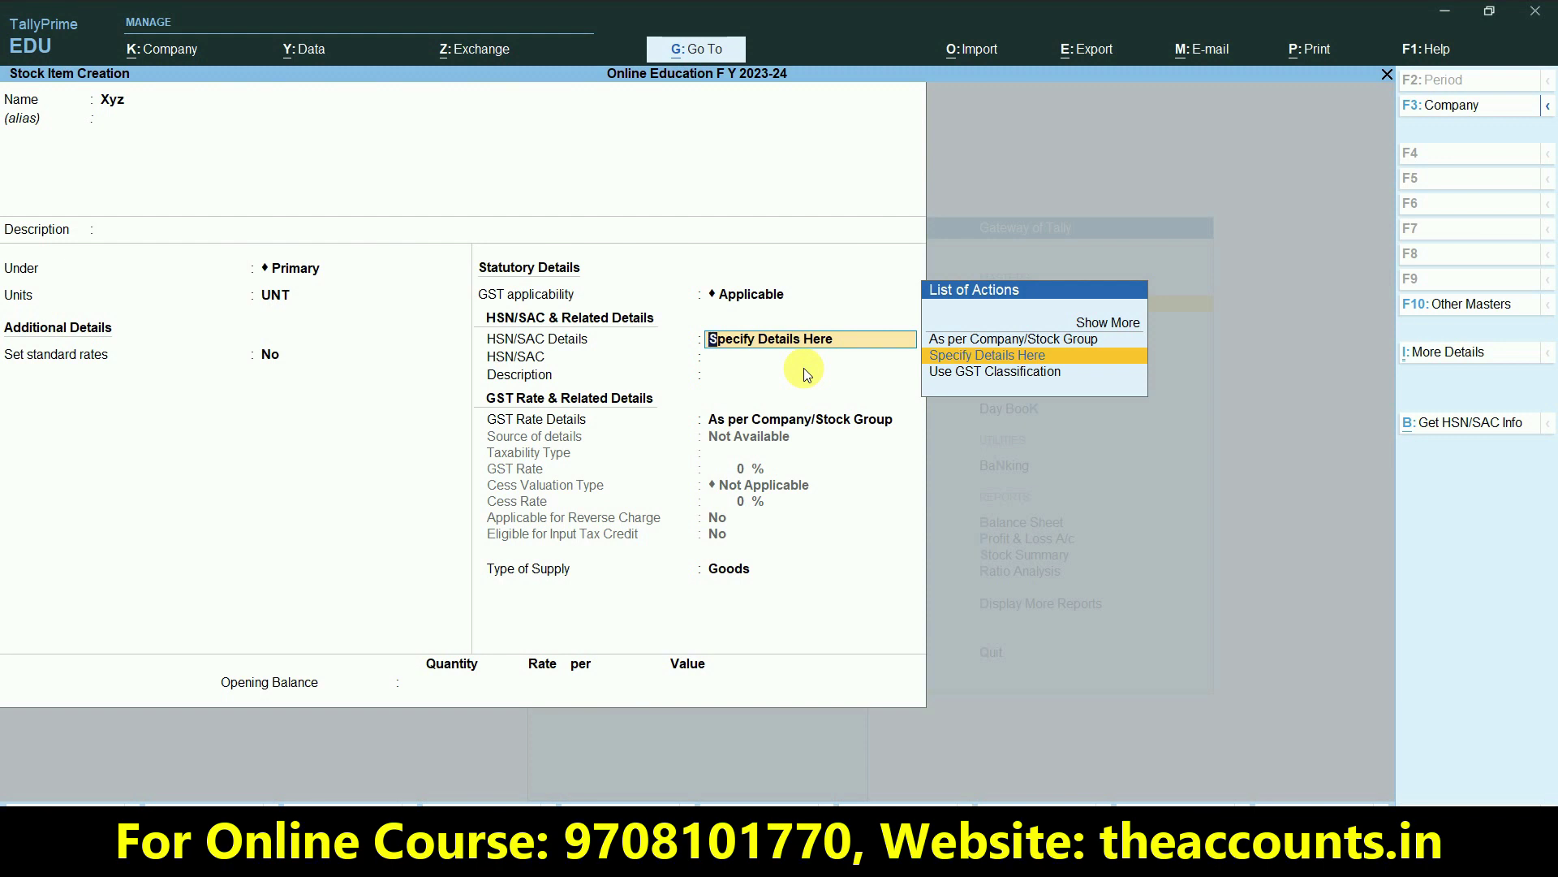
key(Return)
text(560111)
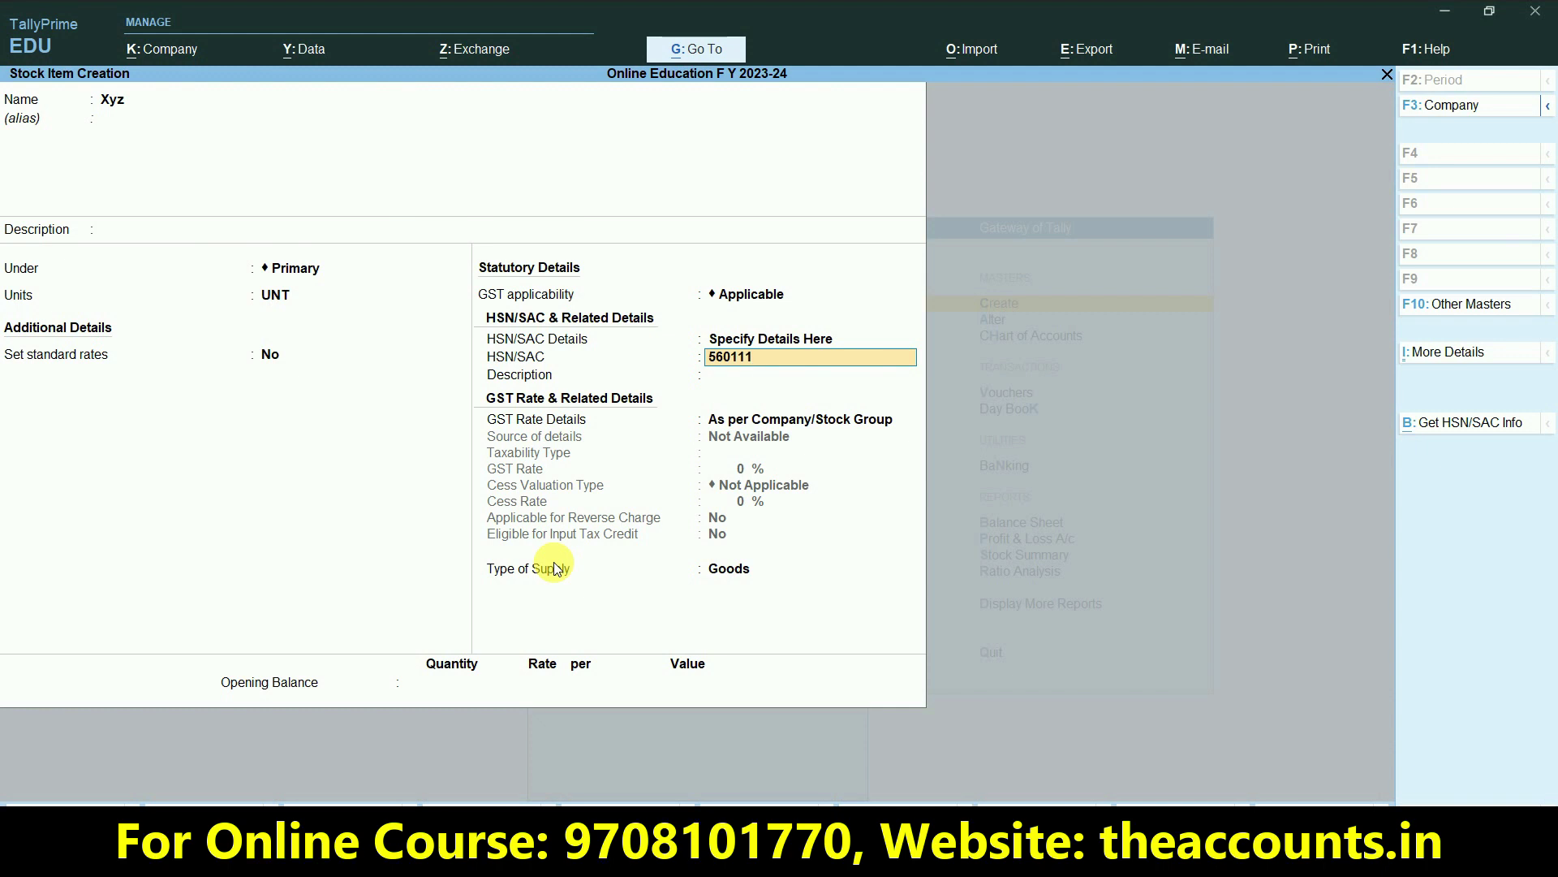
key(Return)
text(Skhfkjhdsf)
key(Return)
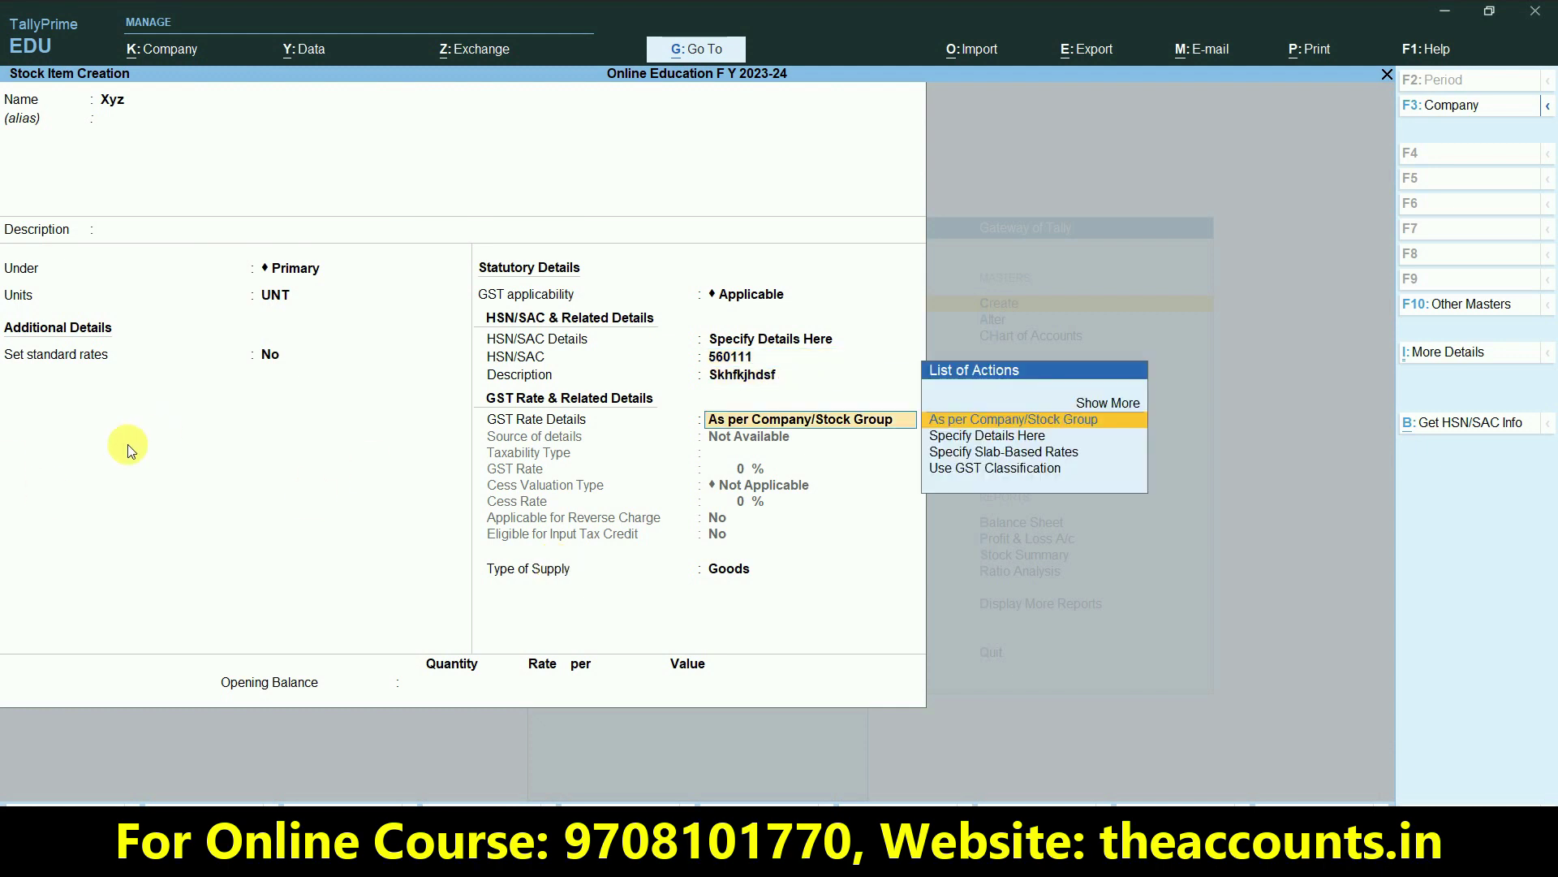
Step: Specify the stock item's GST rate details directly as Taxable with a GST rate of 18%
key(Down)
key(Down)
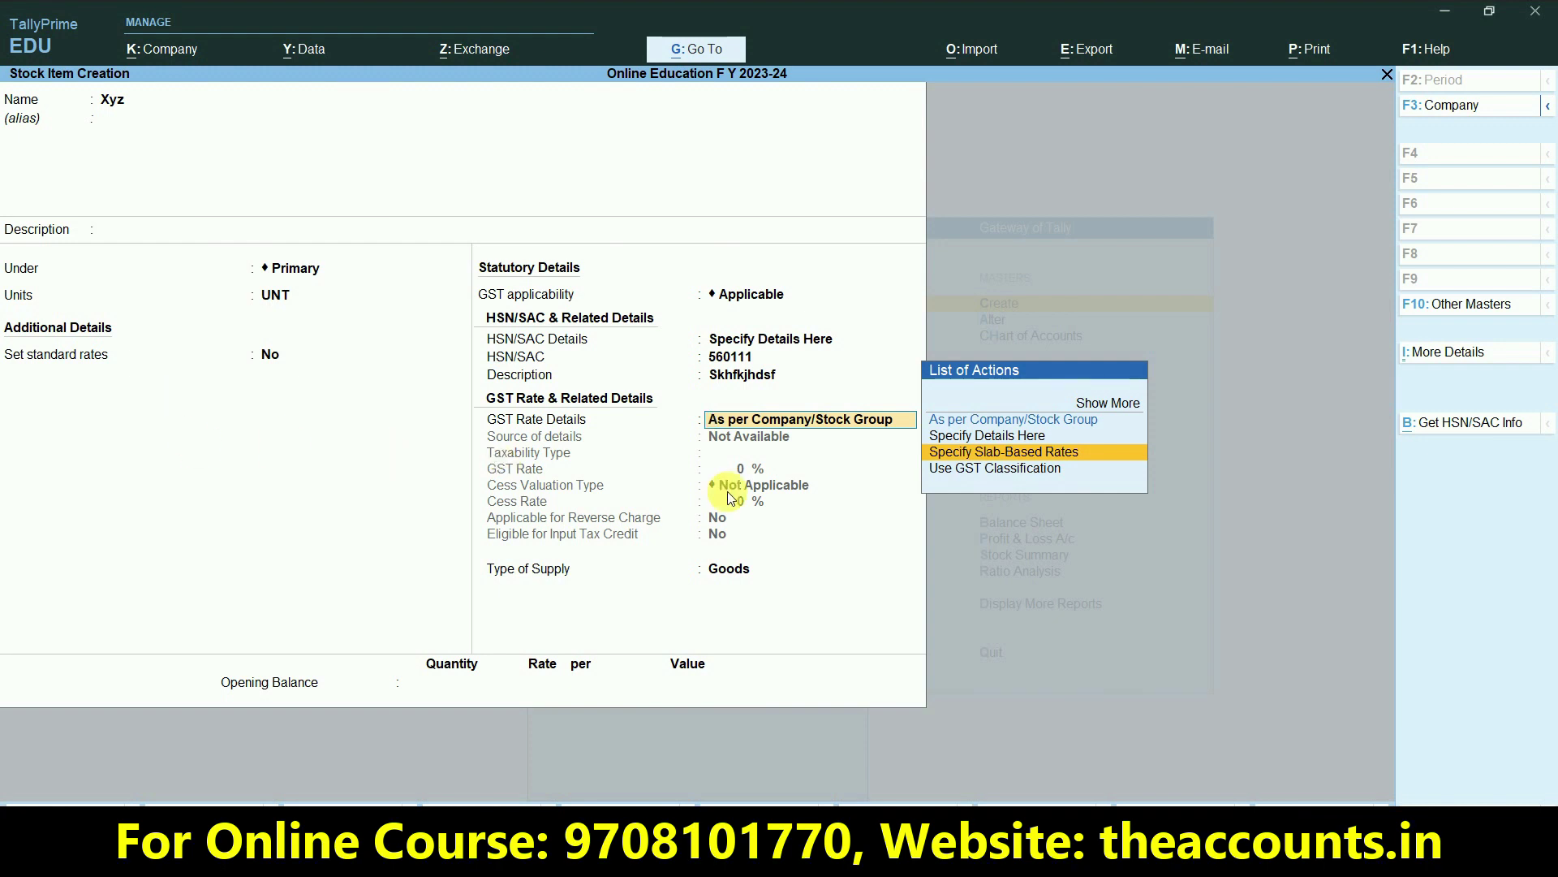
key(Up)
key(Return)
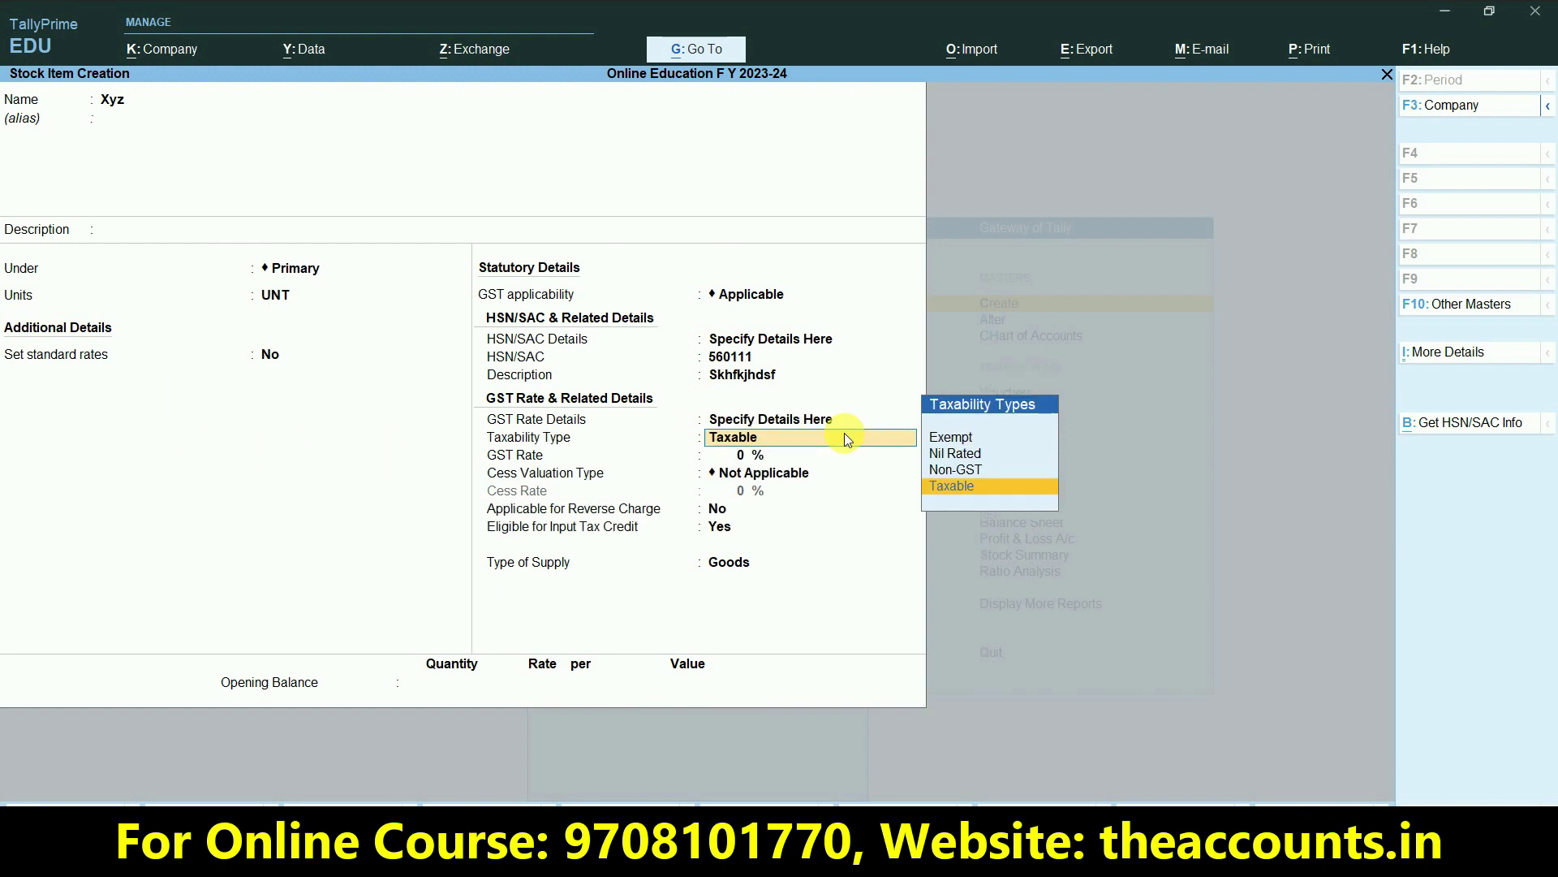
key(Return)
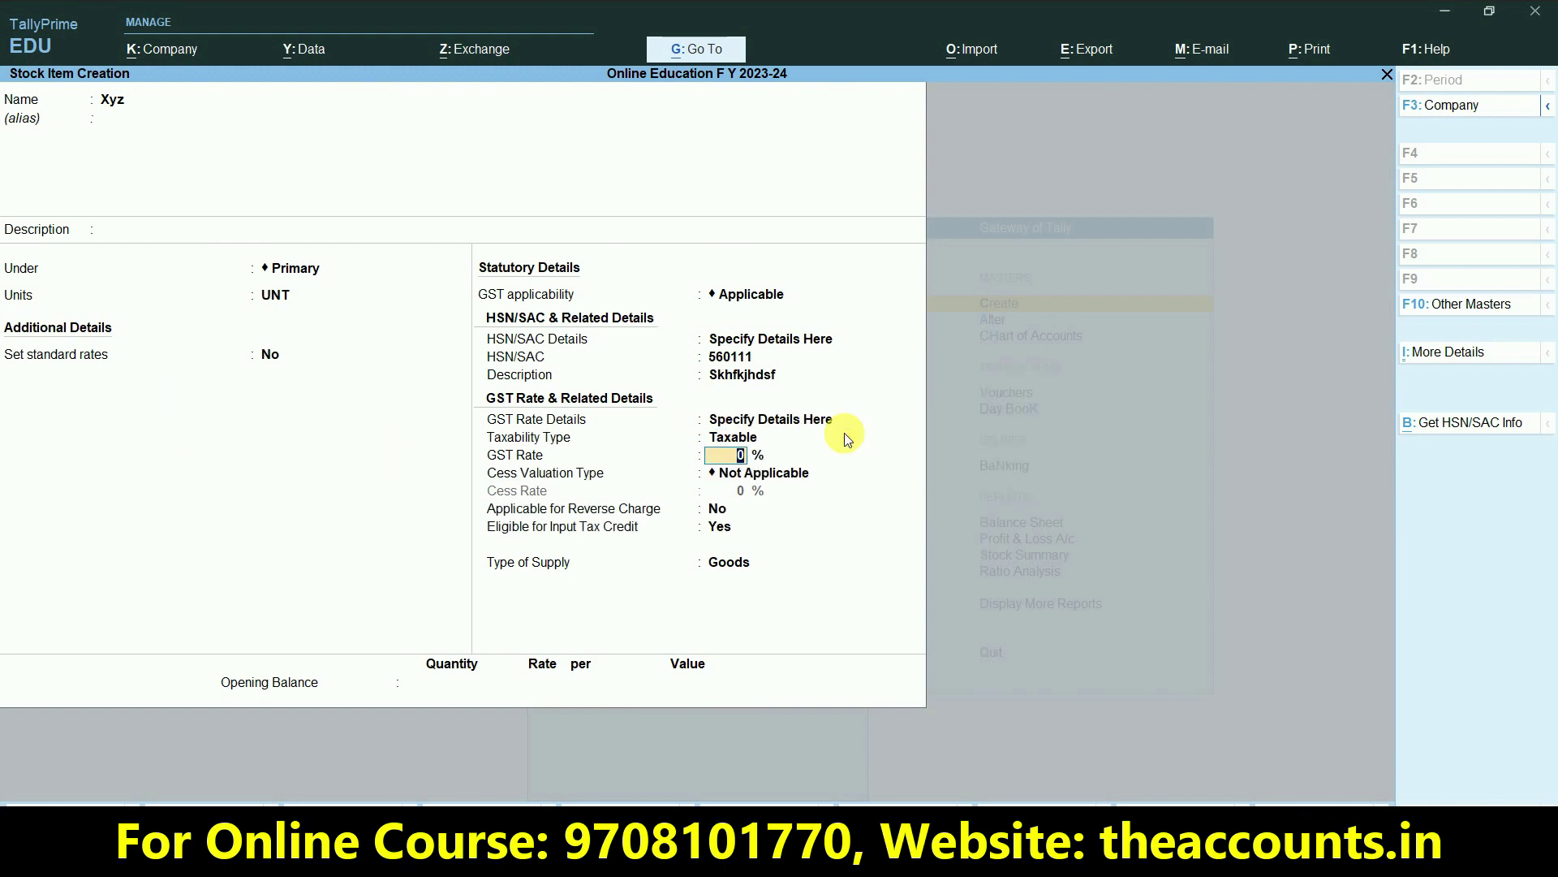
text(18)
key(Return)
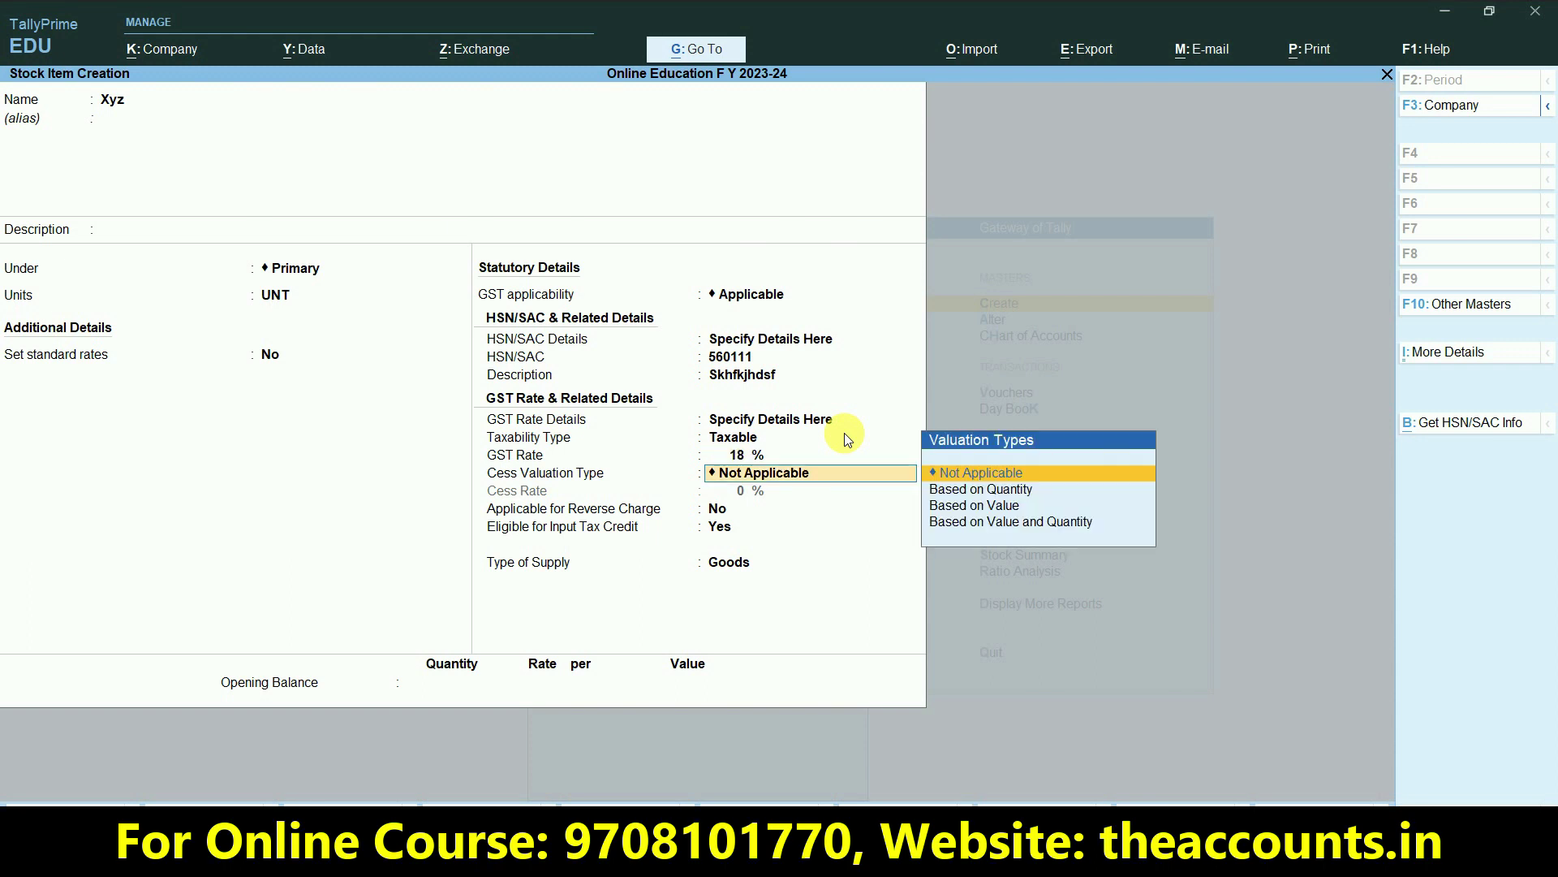
Step: Set the stock item's cess valuation type to Based on Value, and abandon the item creation without saving
key(Down)
key(Down)
key(Return)
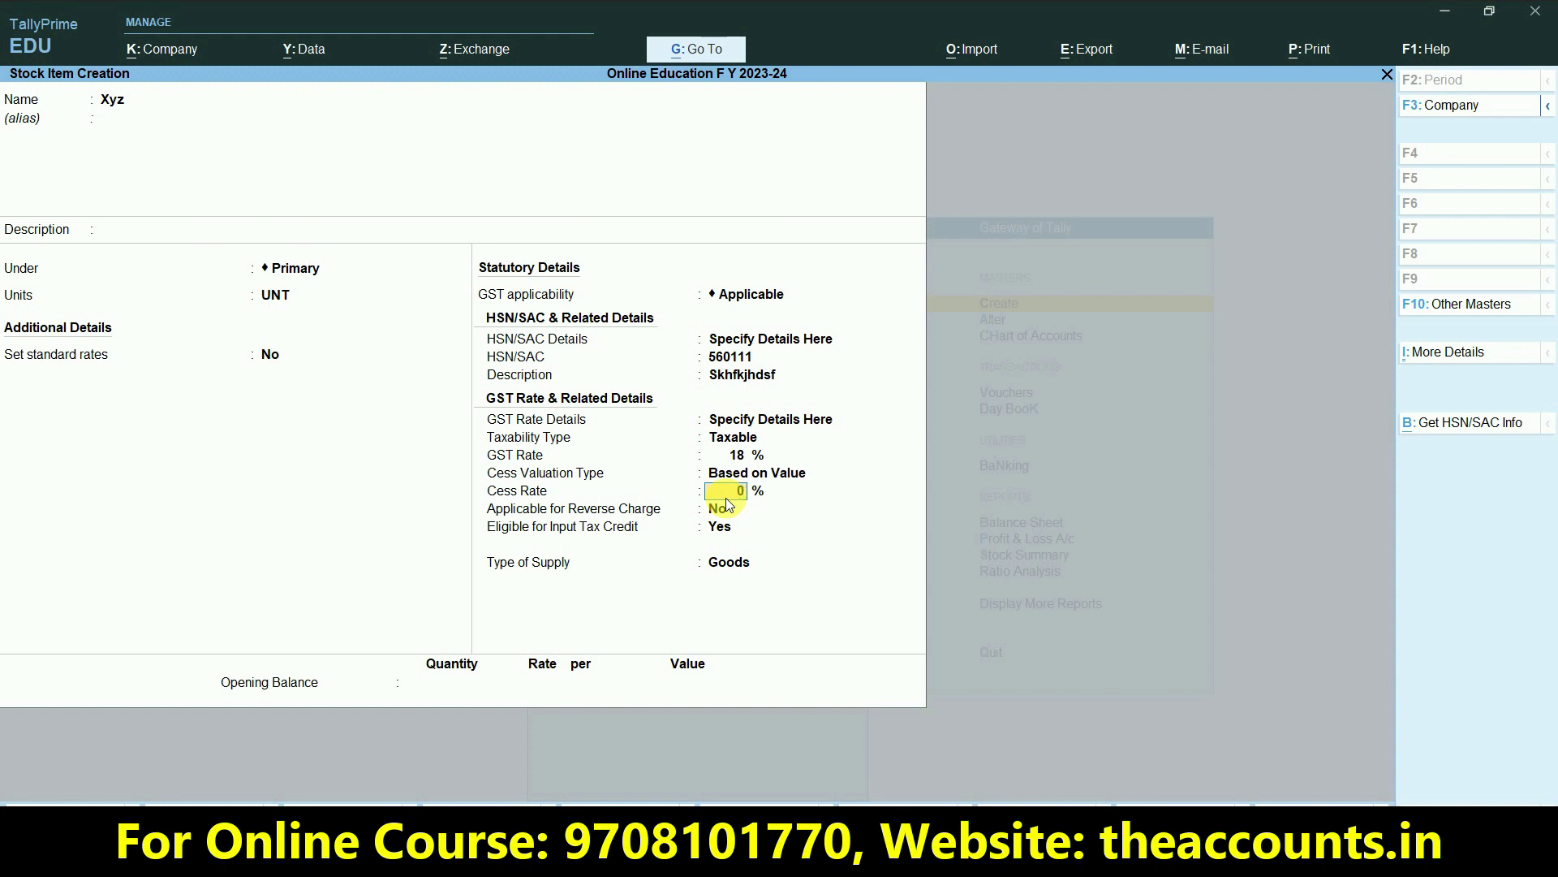
key(Escape)
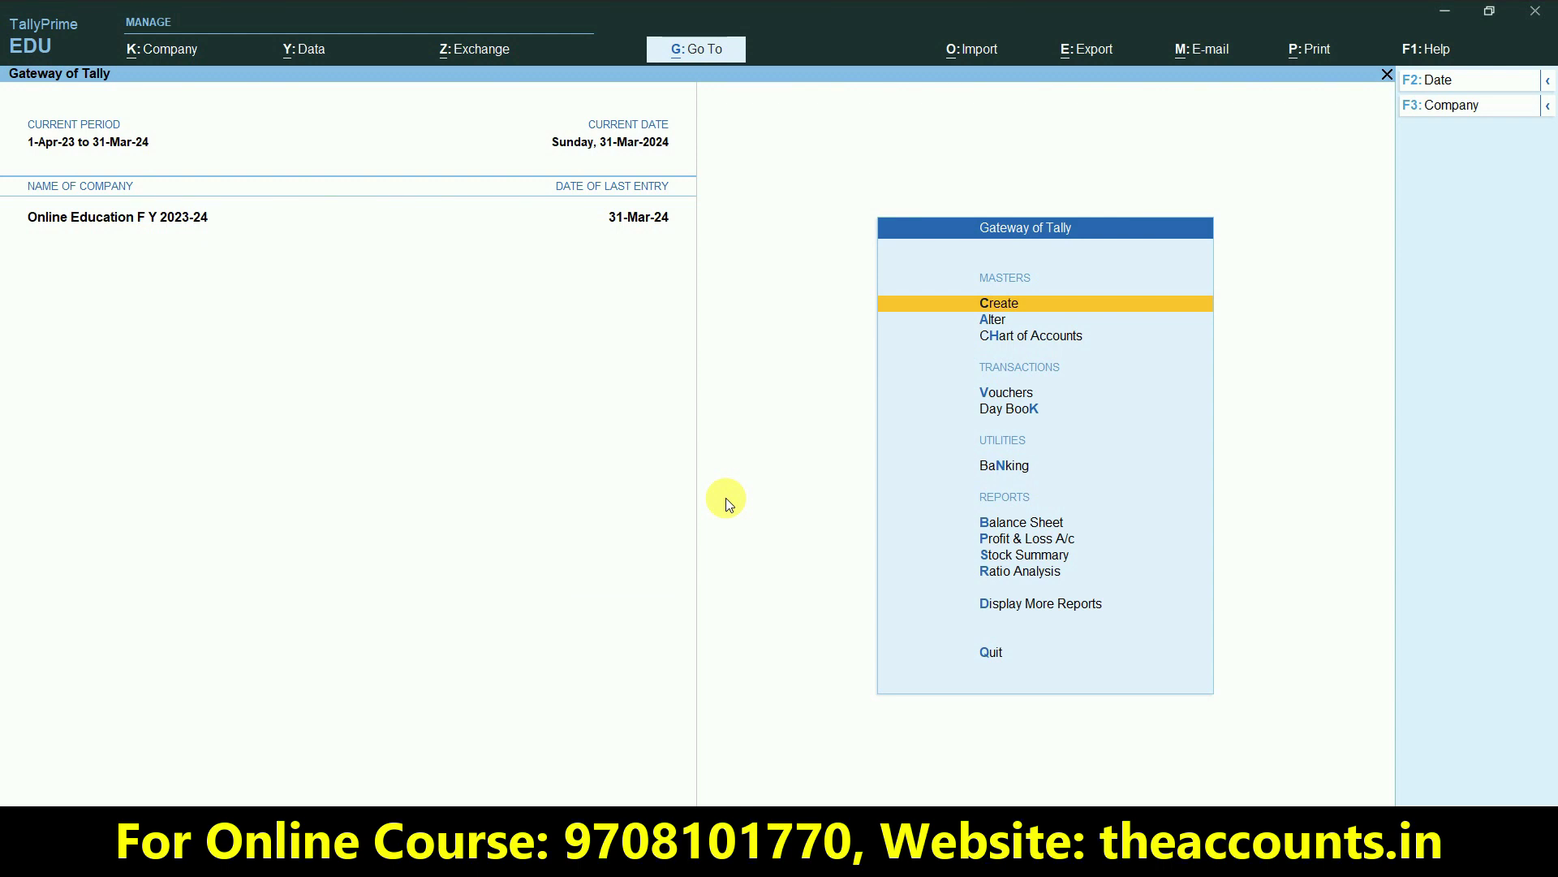
Step: Start creating a new GST Classification from the statutory masters
key(Return)
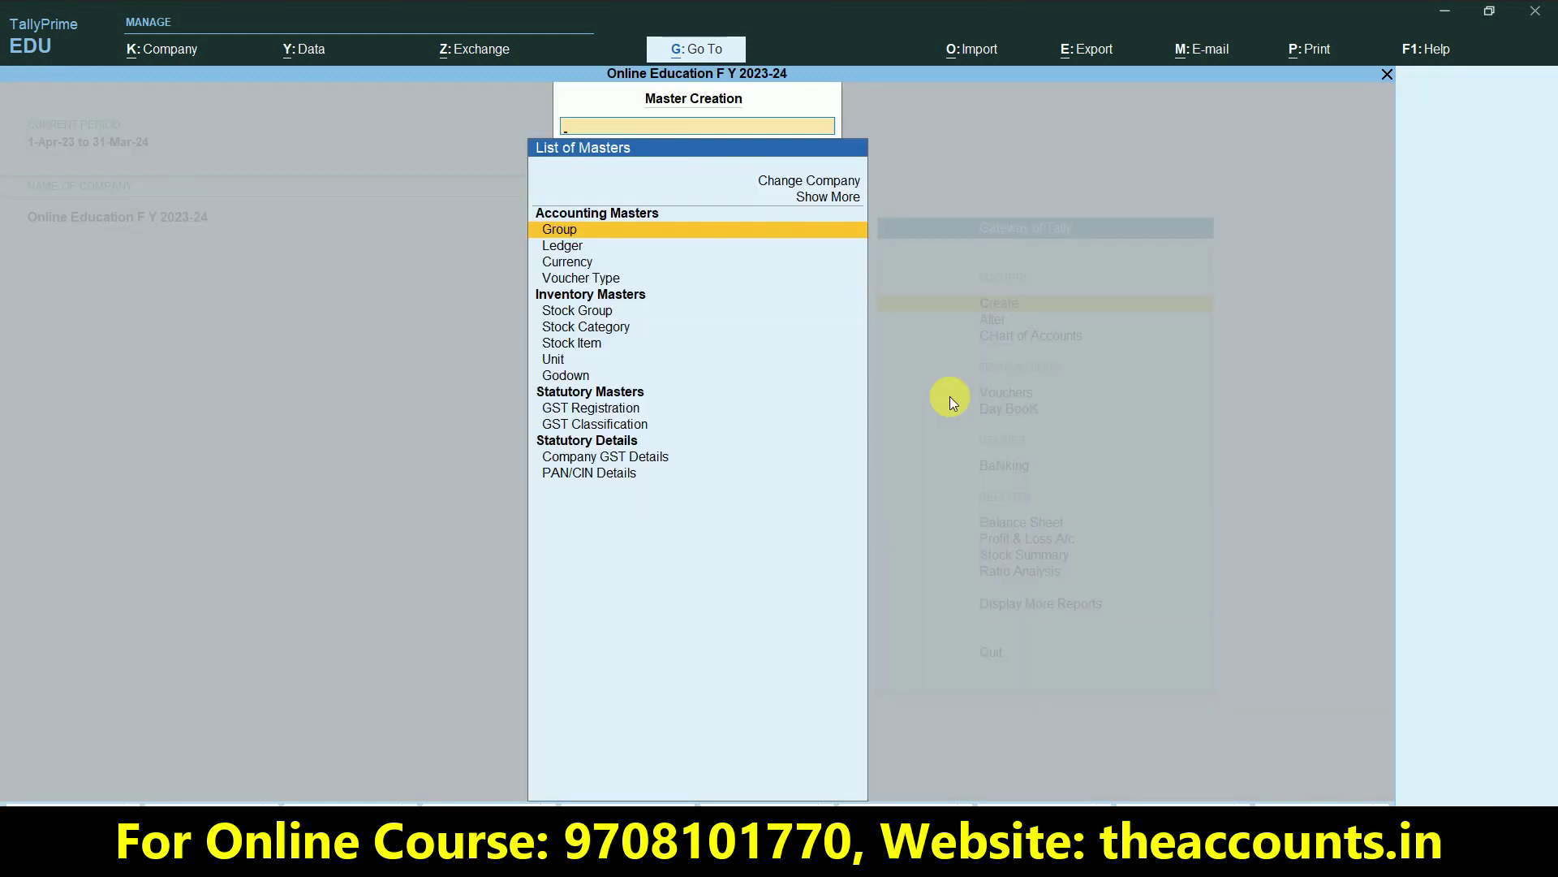
key(Down)
key(Down)
key(Down)
key(Down)
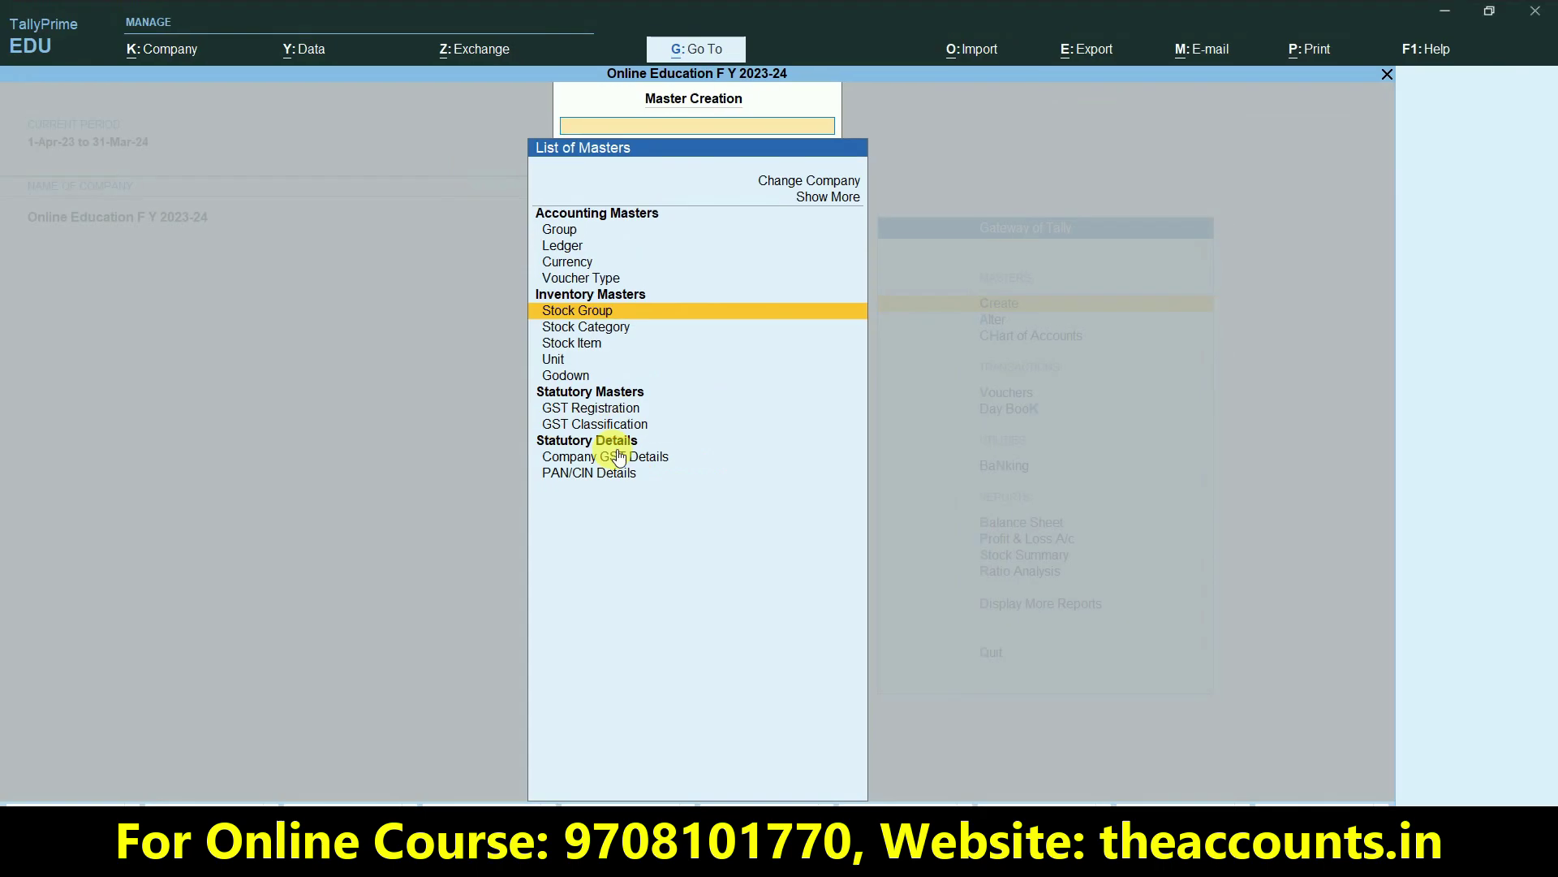
key(Down)
key(Down)
key(Down)
key(Down)
key(Down)
key(Down)
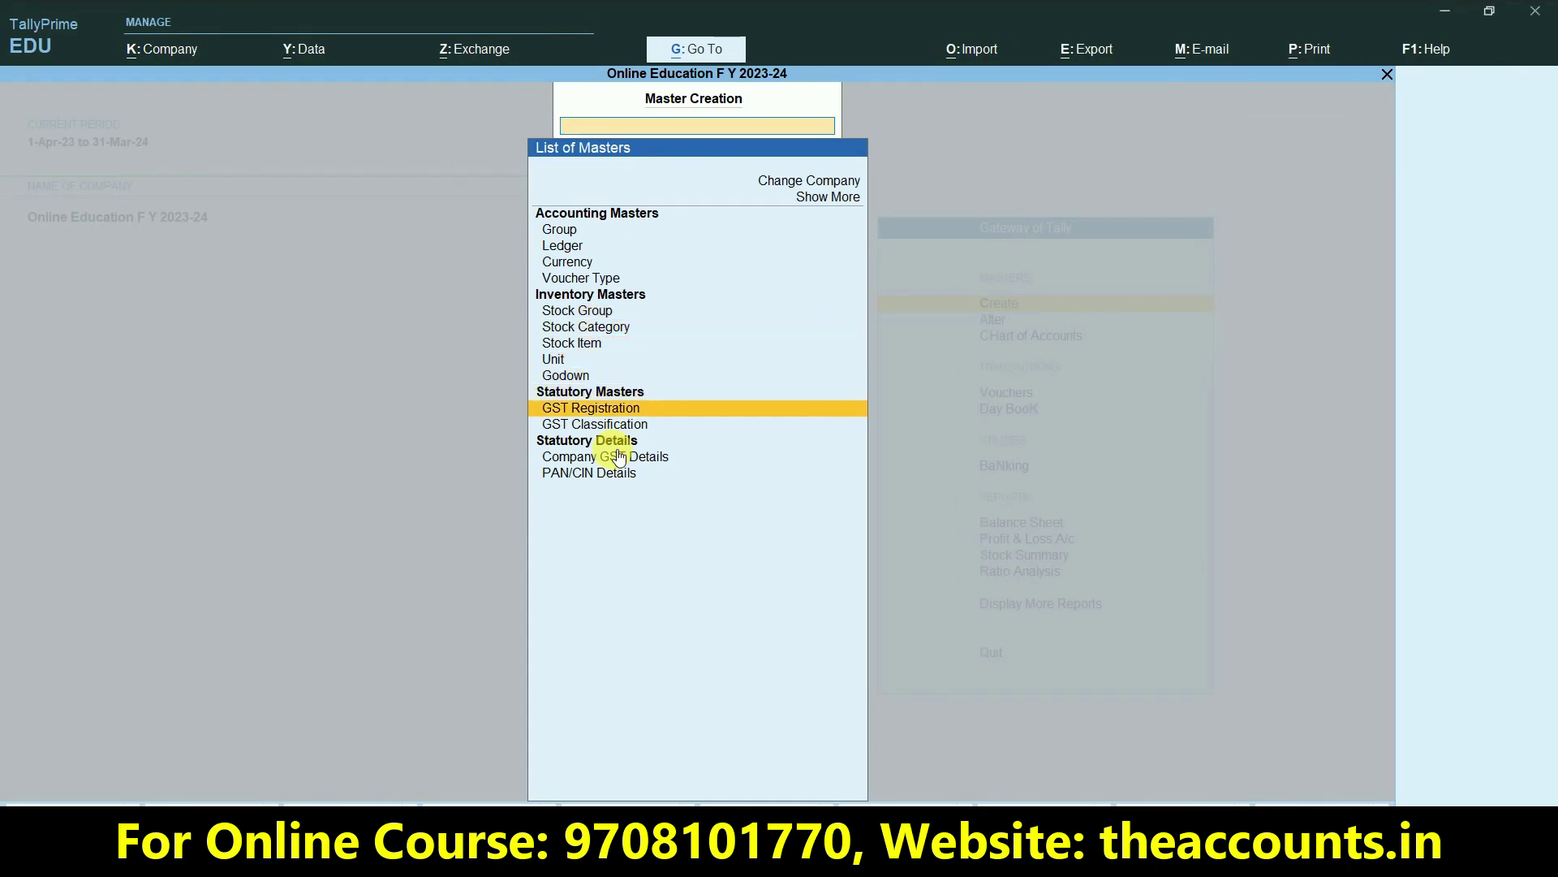
key(Return)
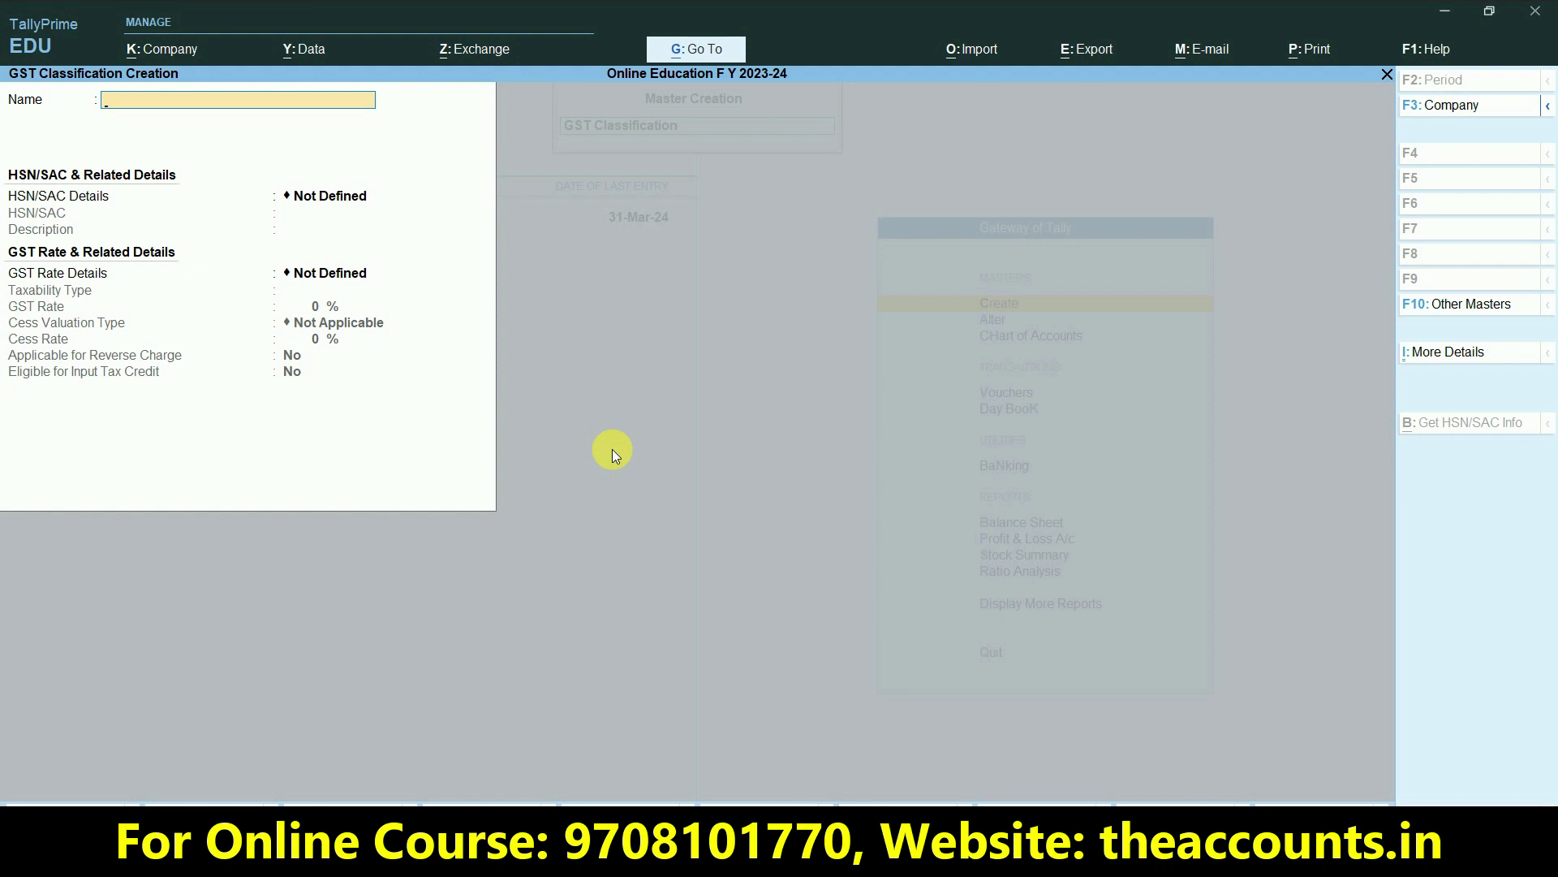
Step: Name the GST classification "Mobile - 18%"
text(Mobile)
text(18%)
key(Left)
key(Left)
key(Left)
text(-)
key(Return)
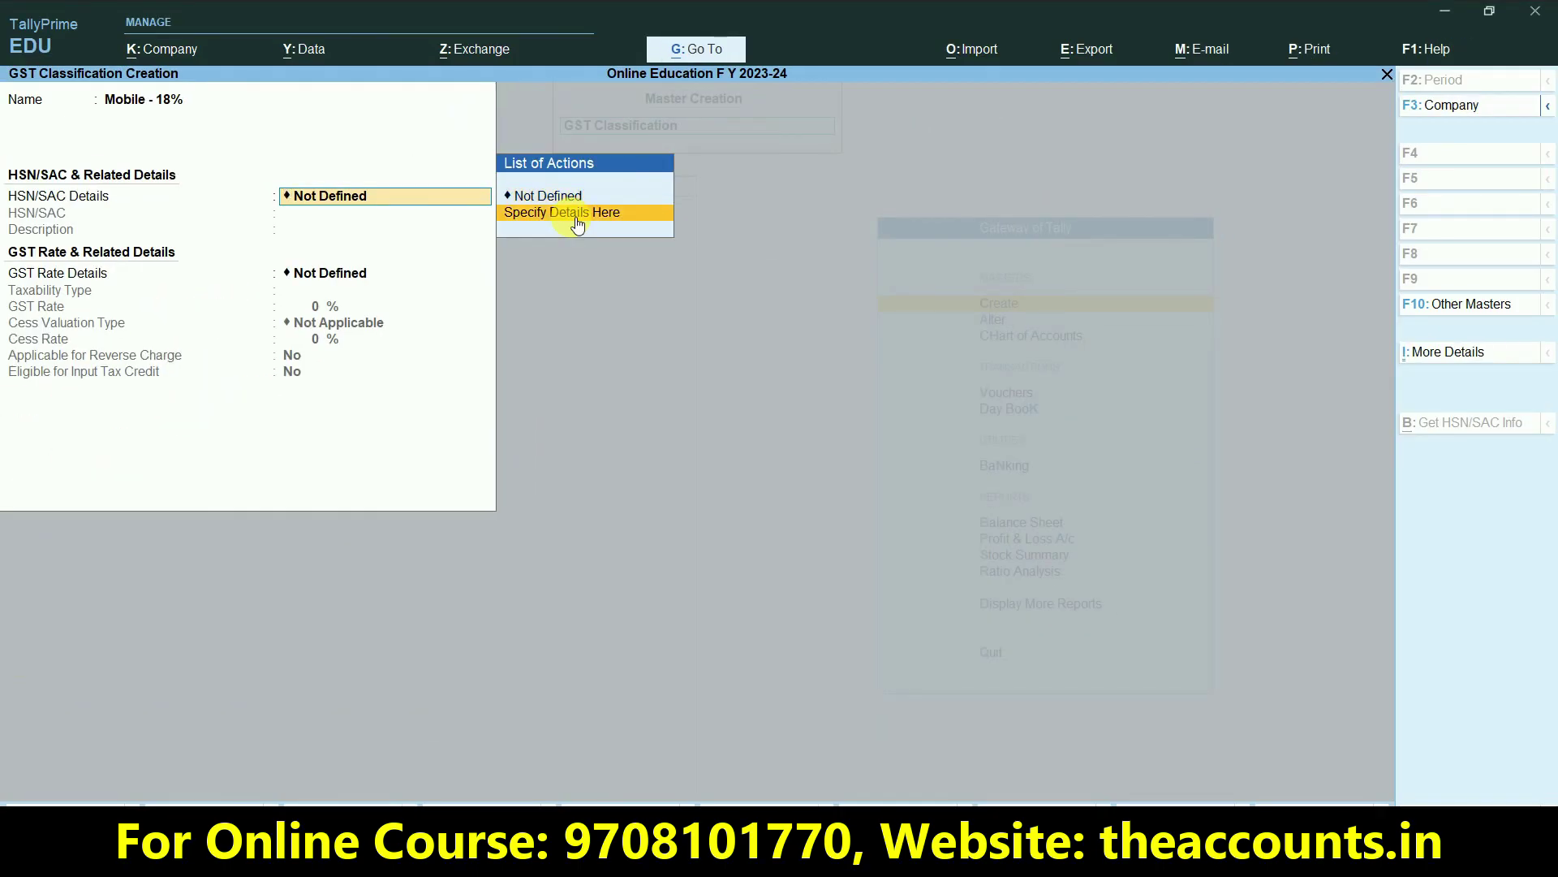
Step: Specify the classification's HSN/SAC details directly, with code 560015 and description Mobile Set
click(575, 222)
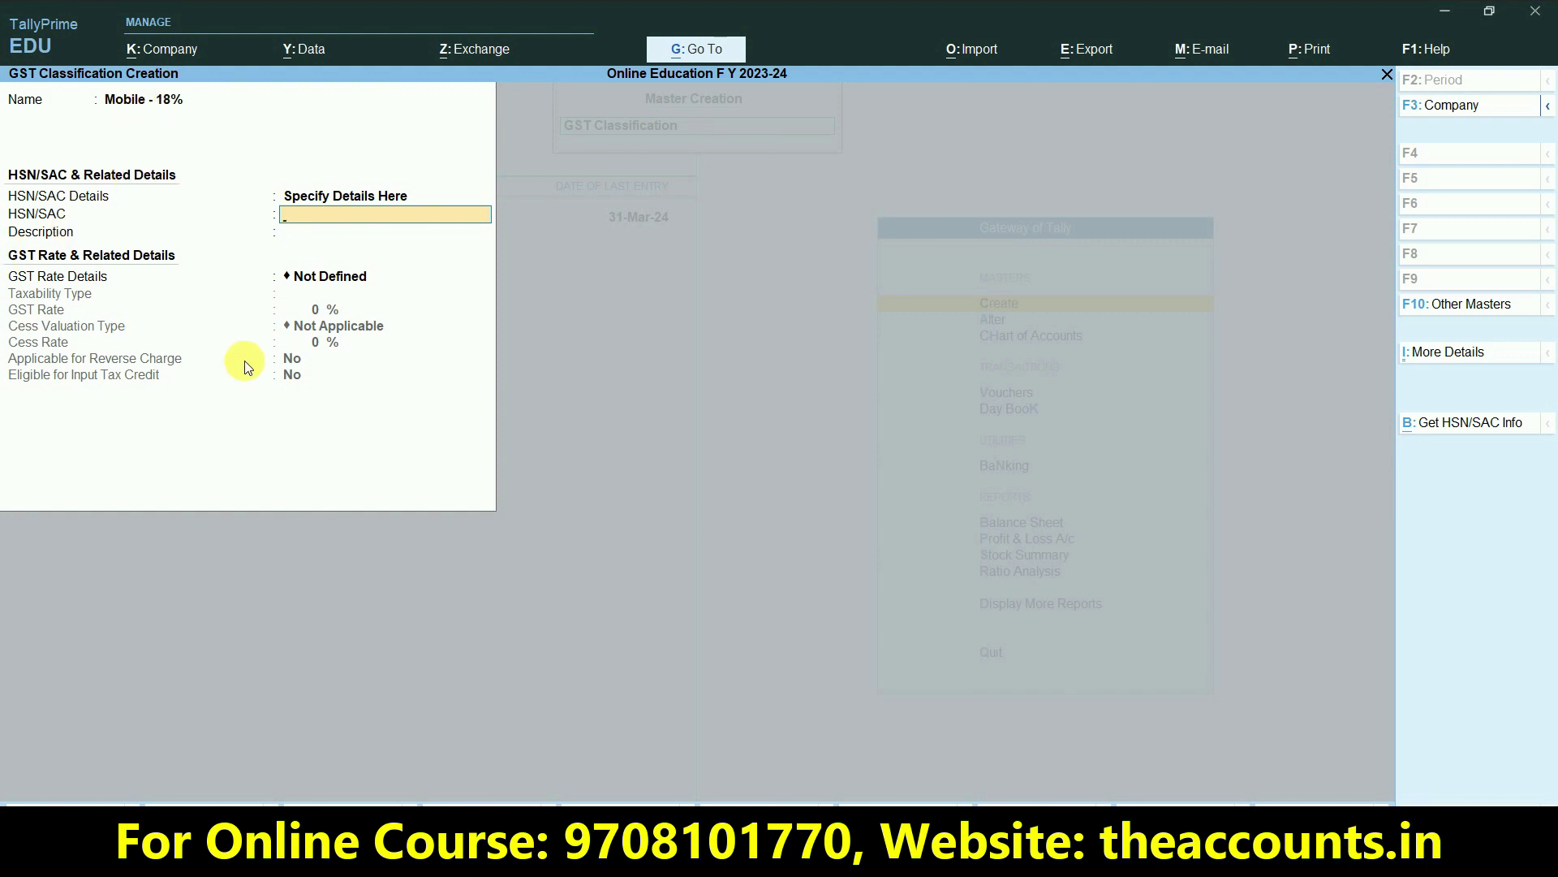
text(560015)
key(Return)
text(Mobo)
key(BackSpace)
text(ile Set)
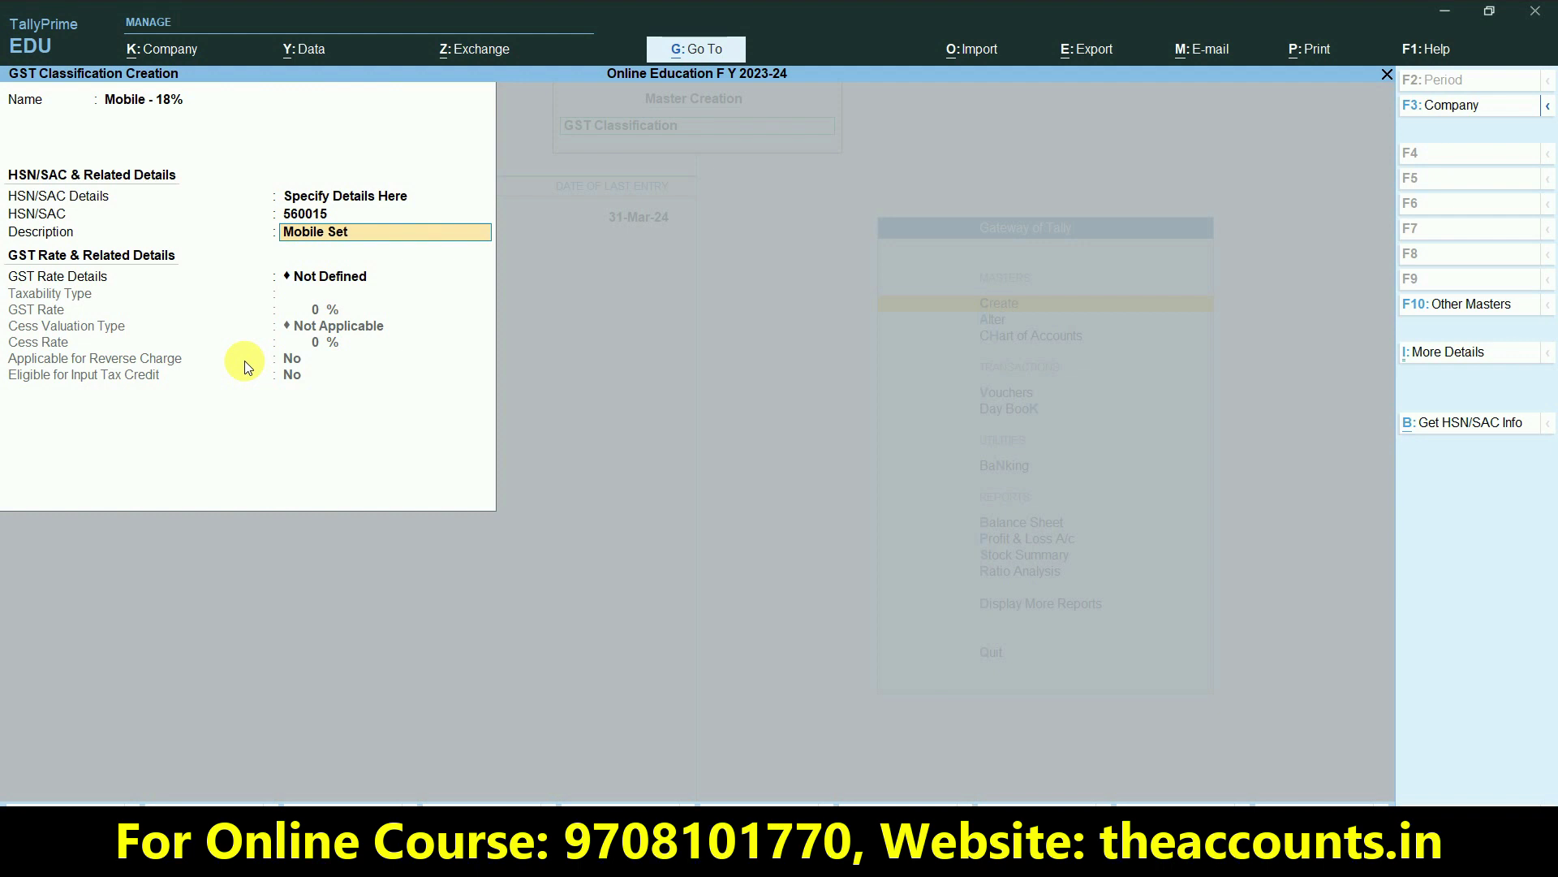
key(Return)
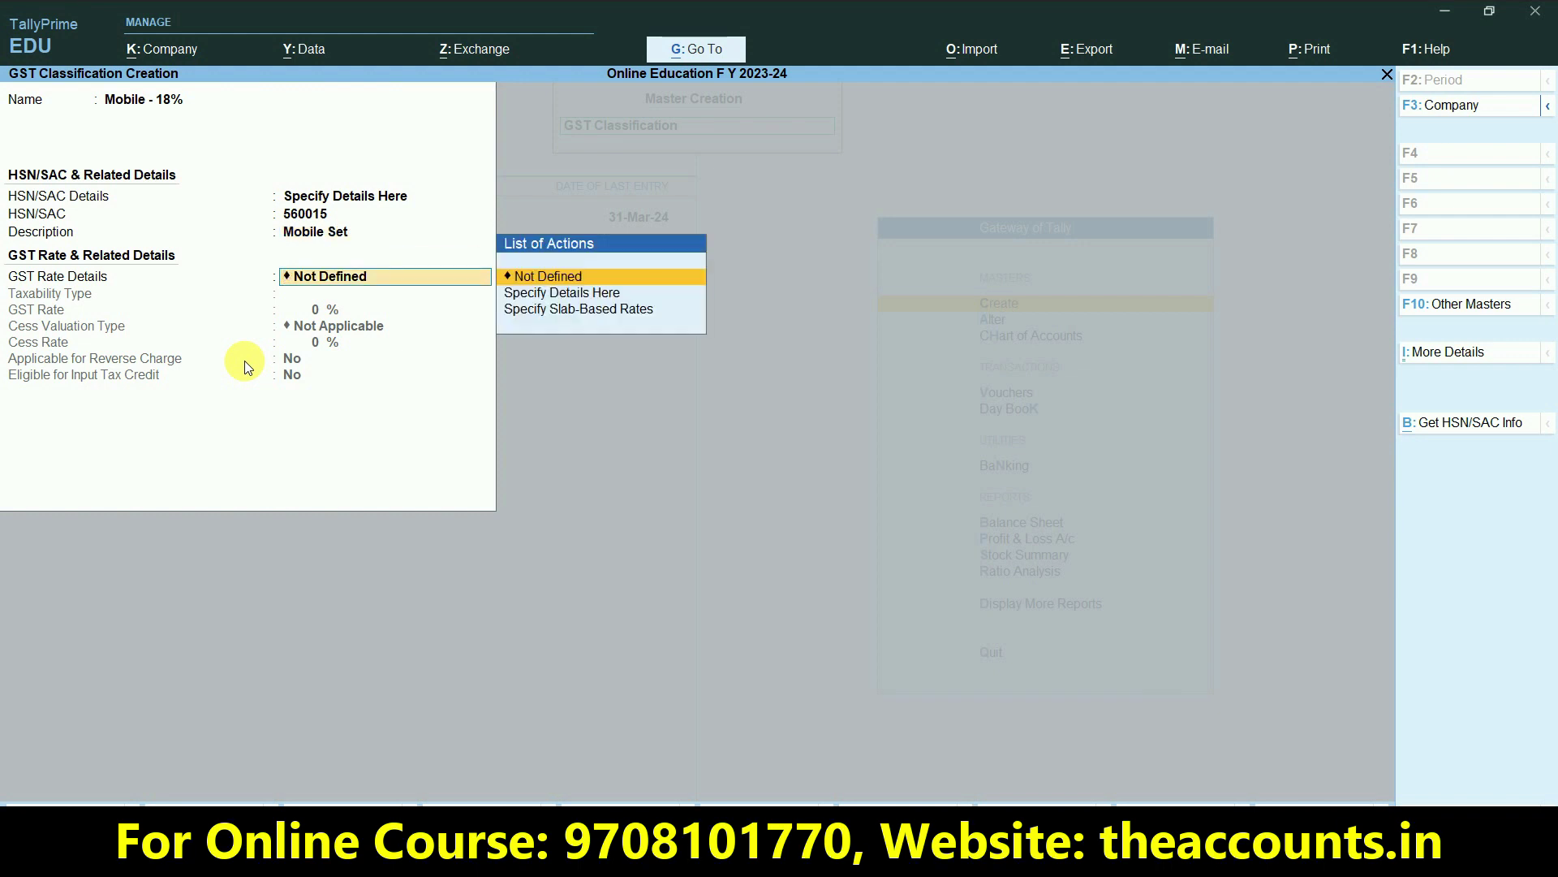
Step: Specify the classification's GST rate details directly as Taxable with a GST rate of 18%
key(Down)
key(Return)
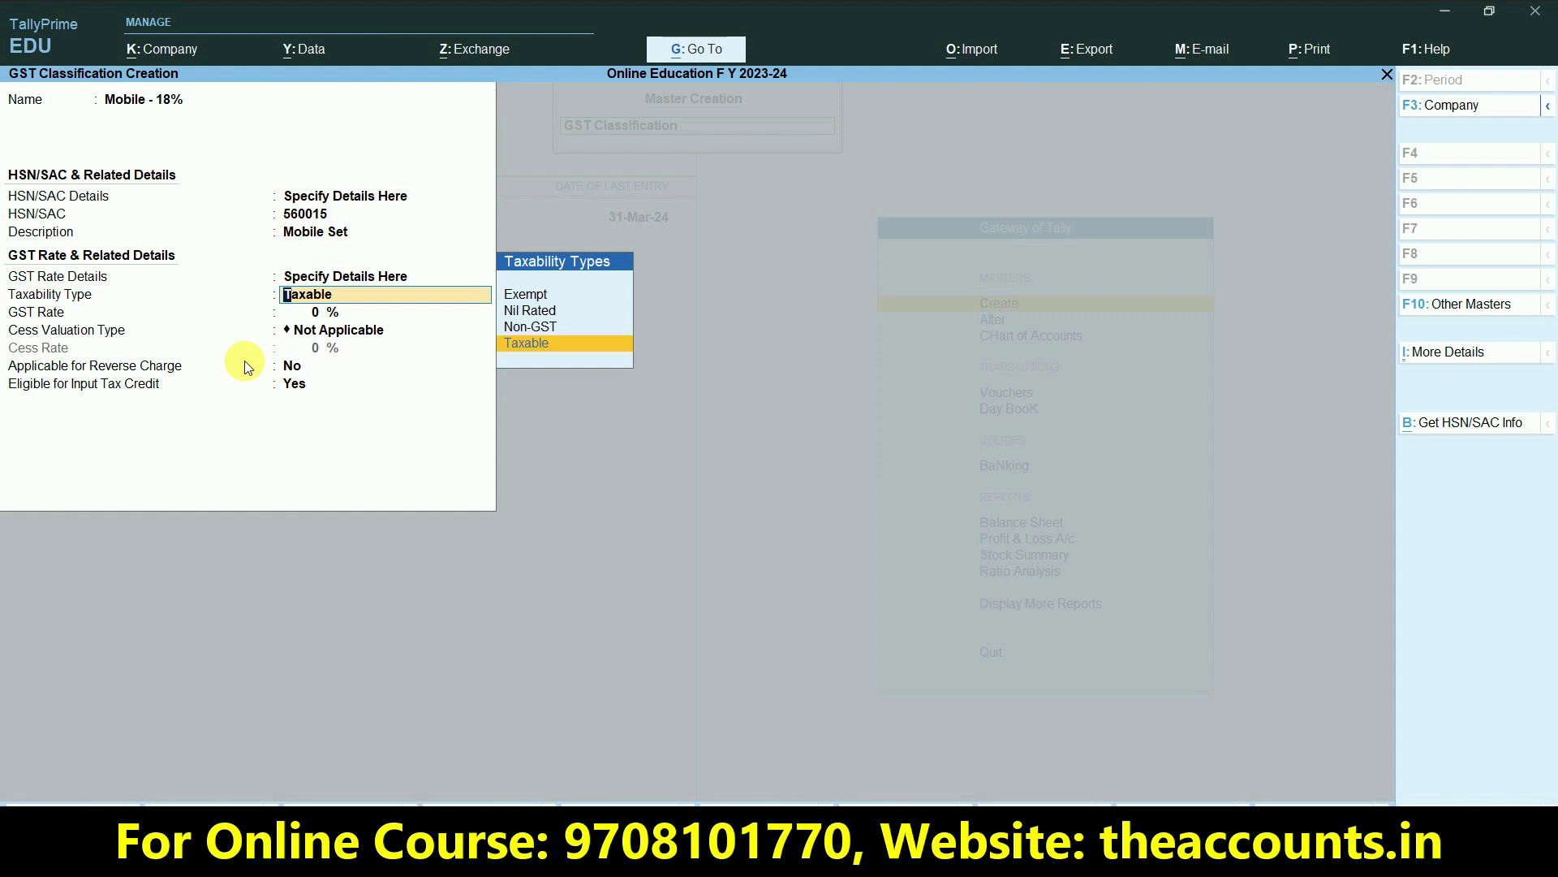
key(Return)
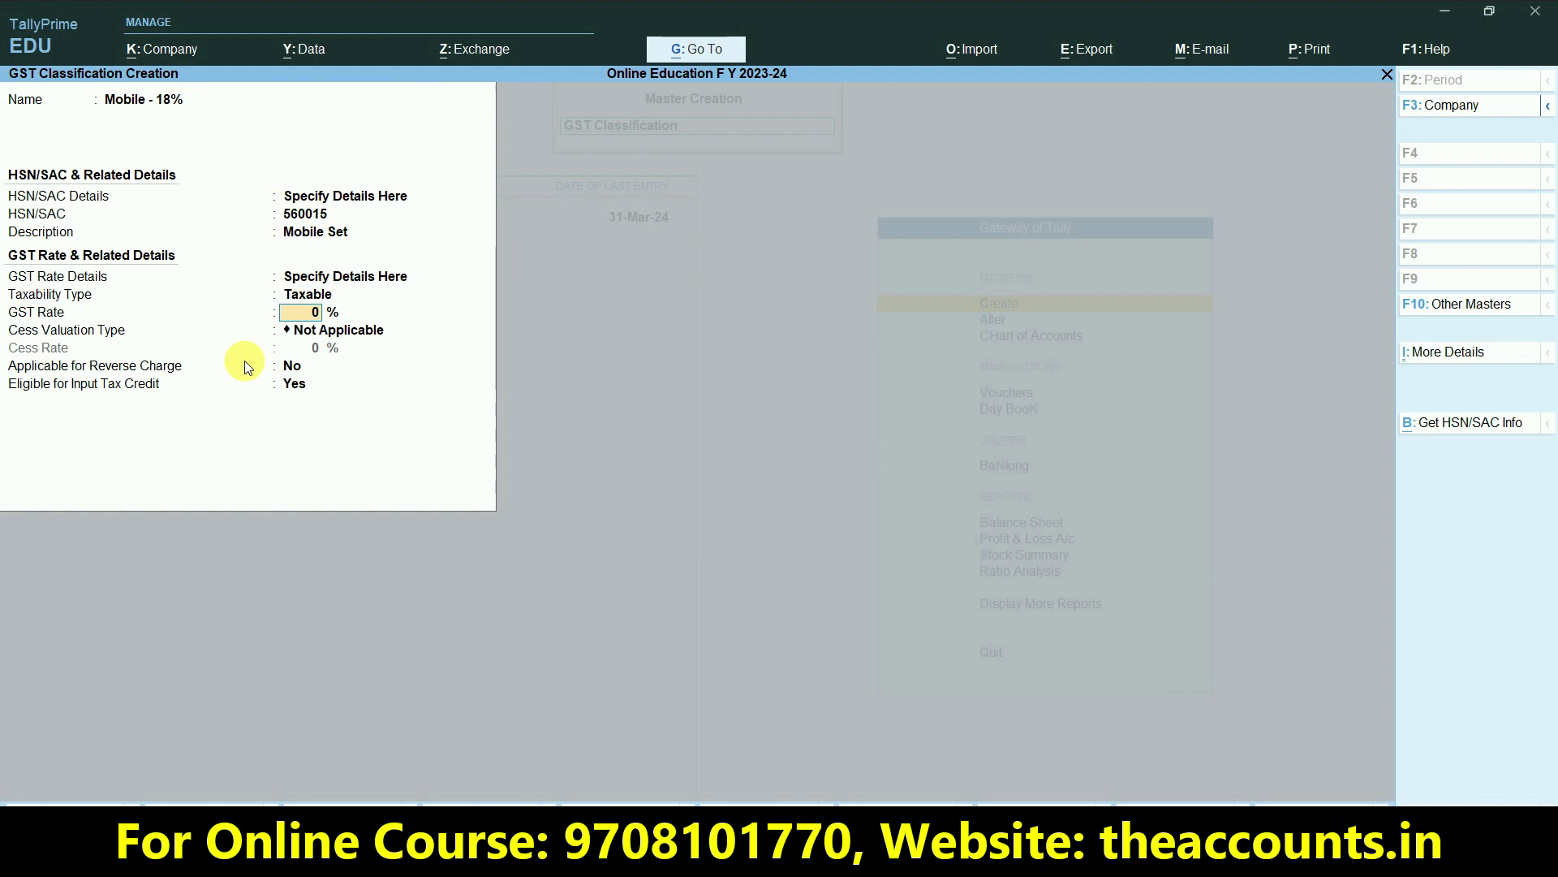
text(18)
key(Return)
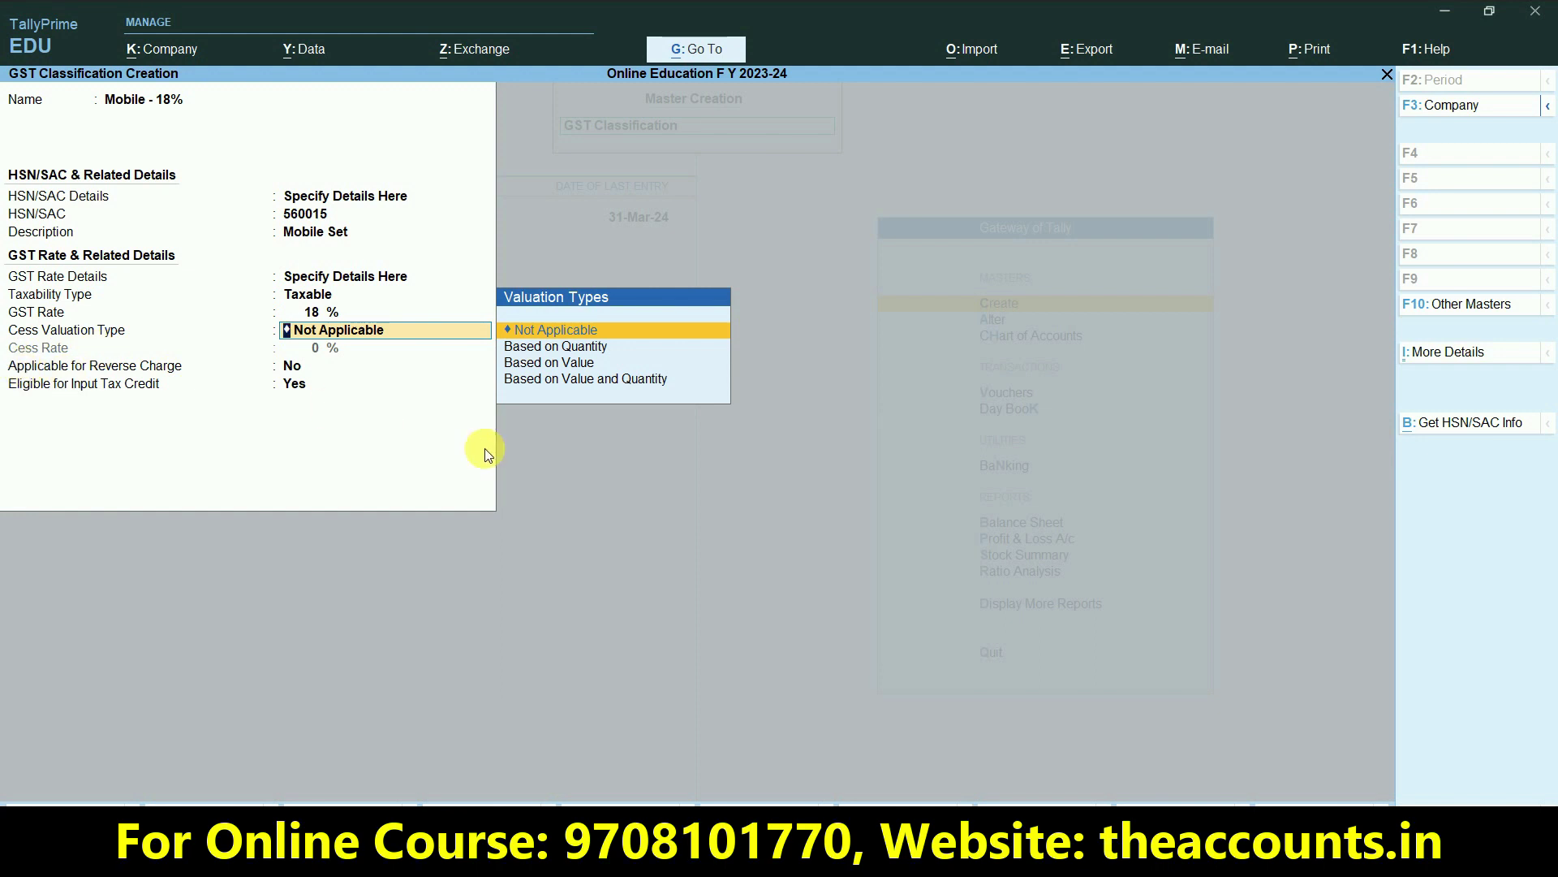
Step: Set the classification's cess valuation type to Based on Value and accept a cess rate of 0%
key(Down)
key(Down)
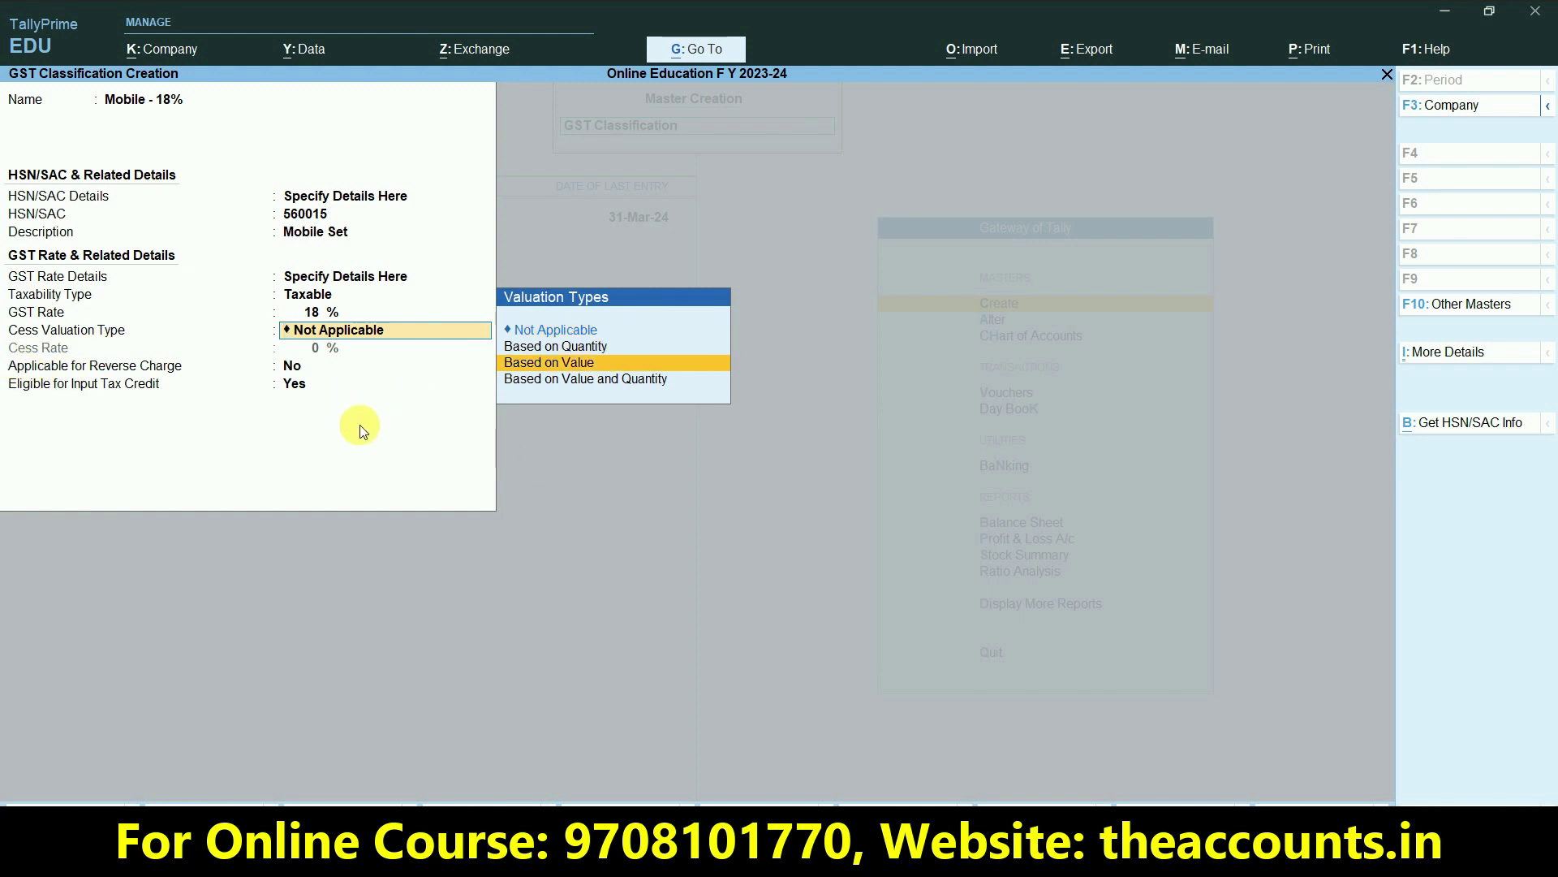
key(Return)
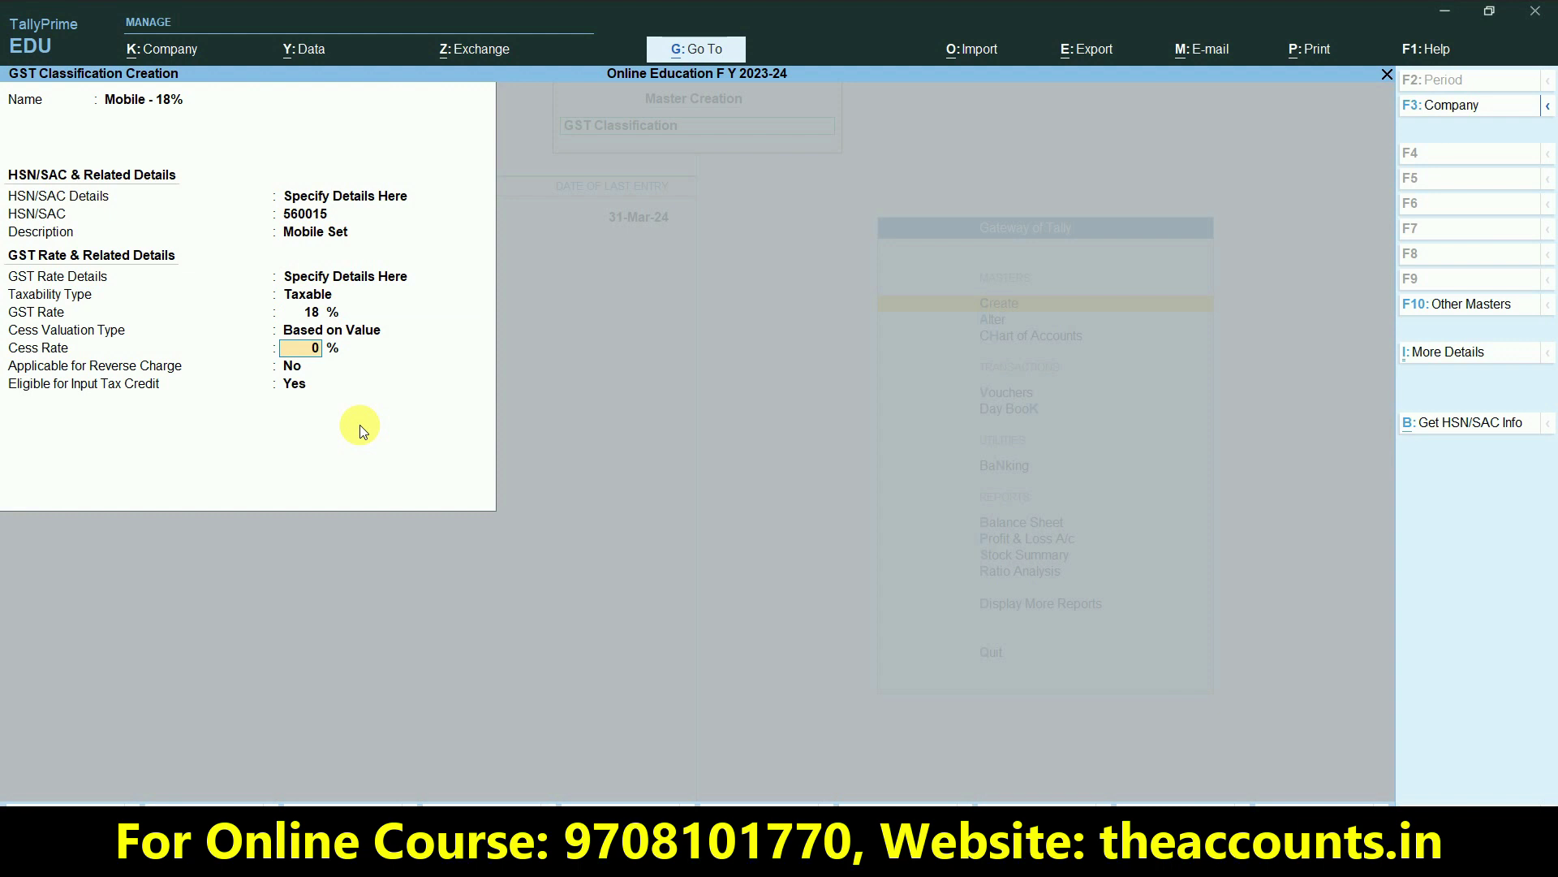
key(Return)
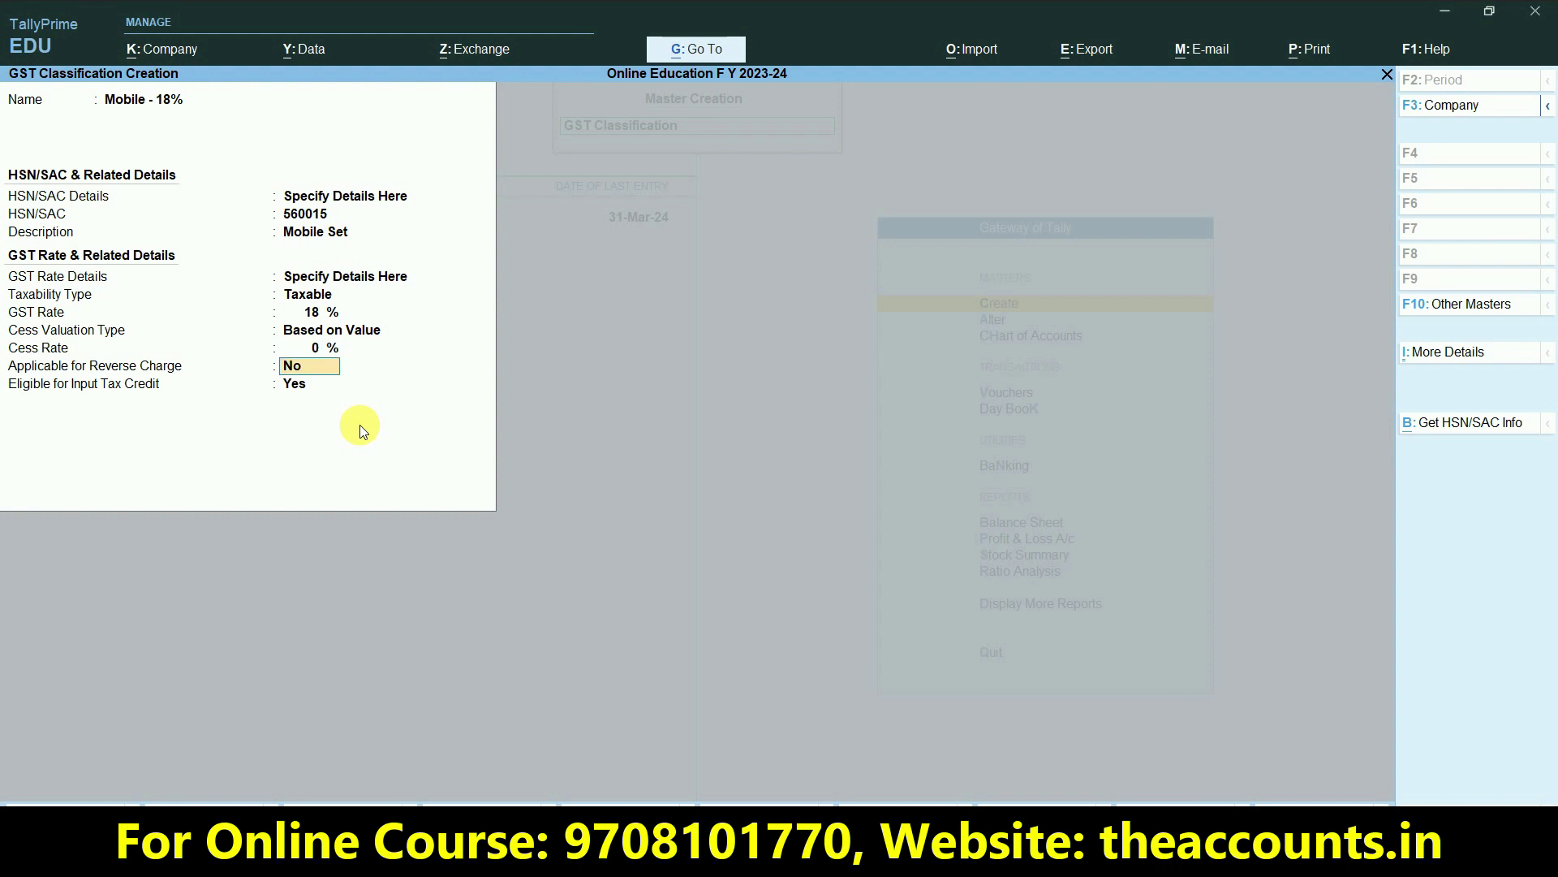
Step: Keep reverse charge at No and input tax credit eligibility at Yes, and save the Mobile - 18% classification
key(ctrl)
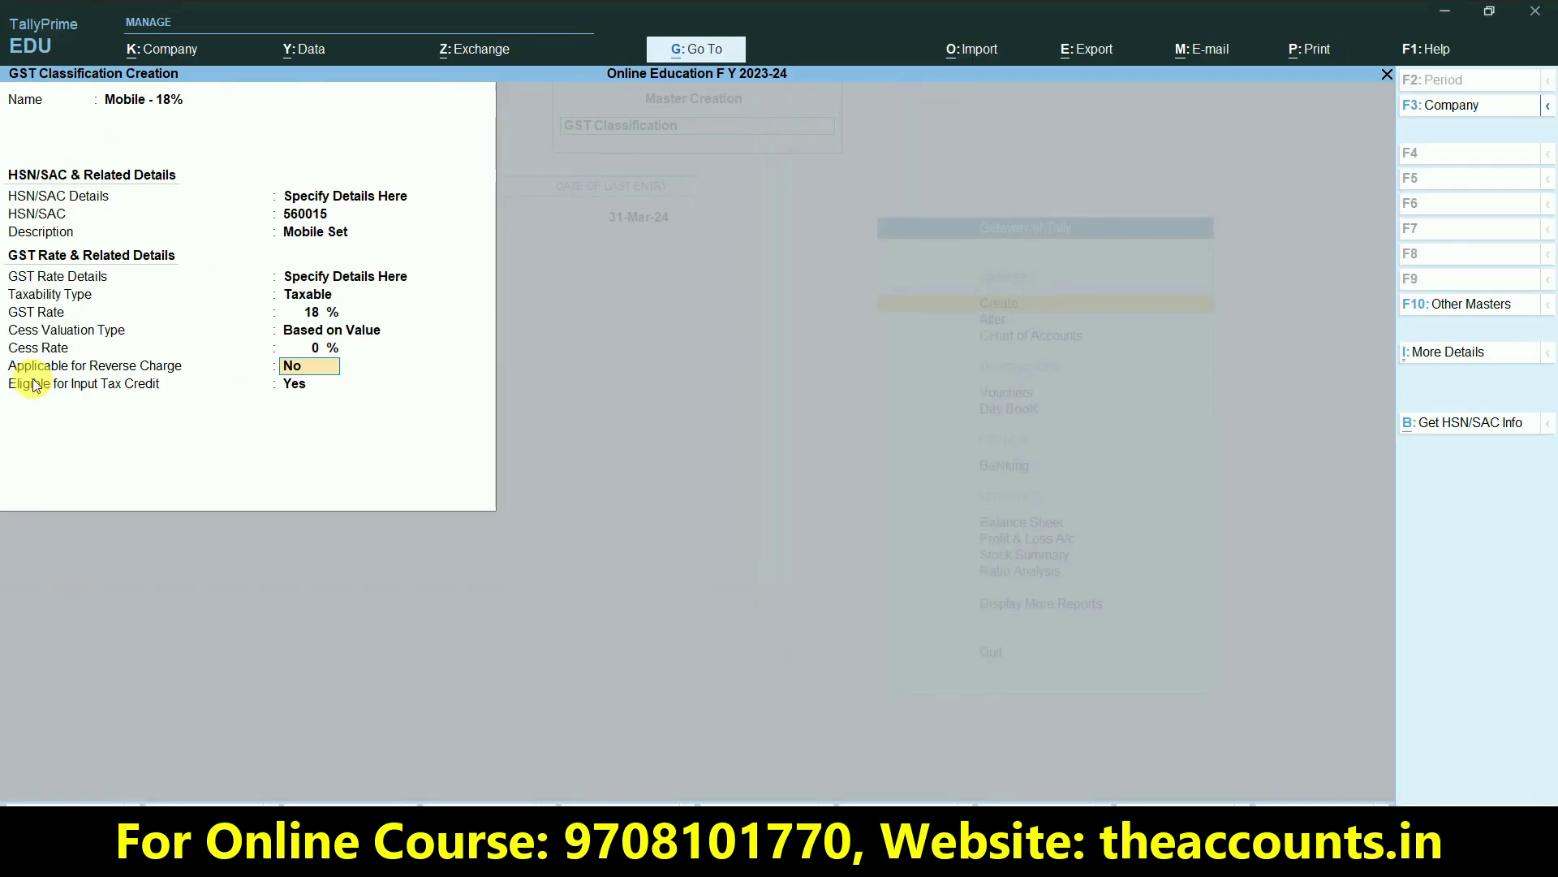
key(Return)
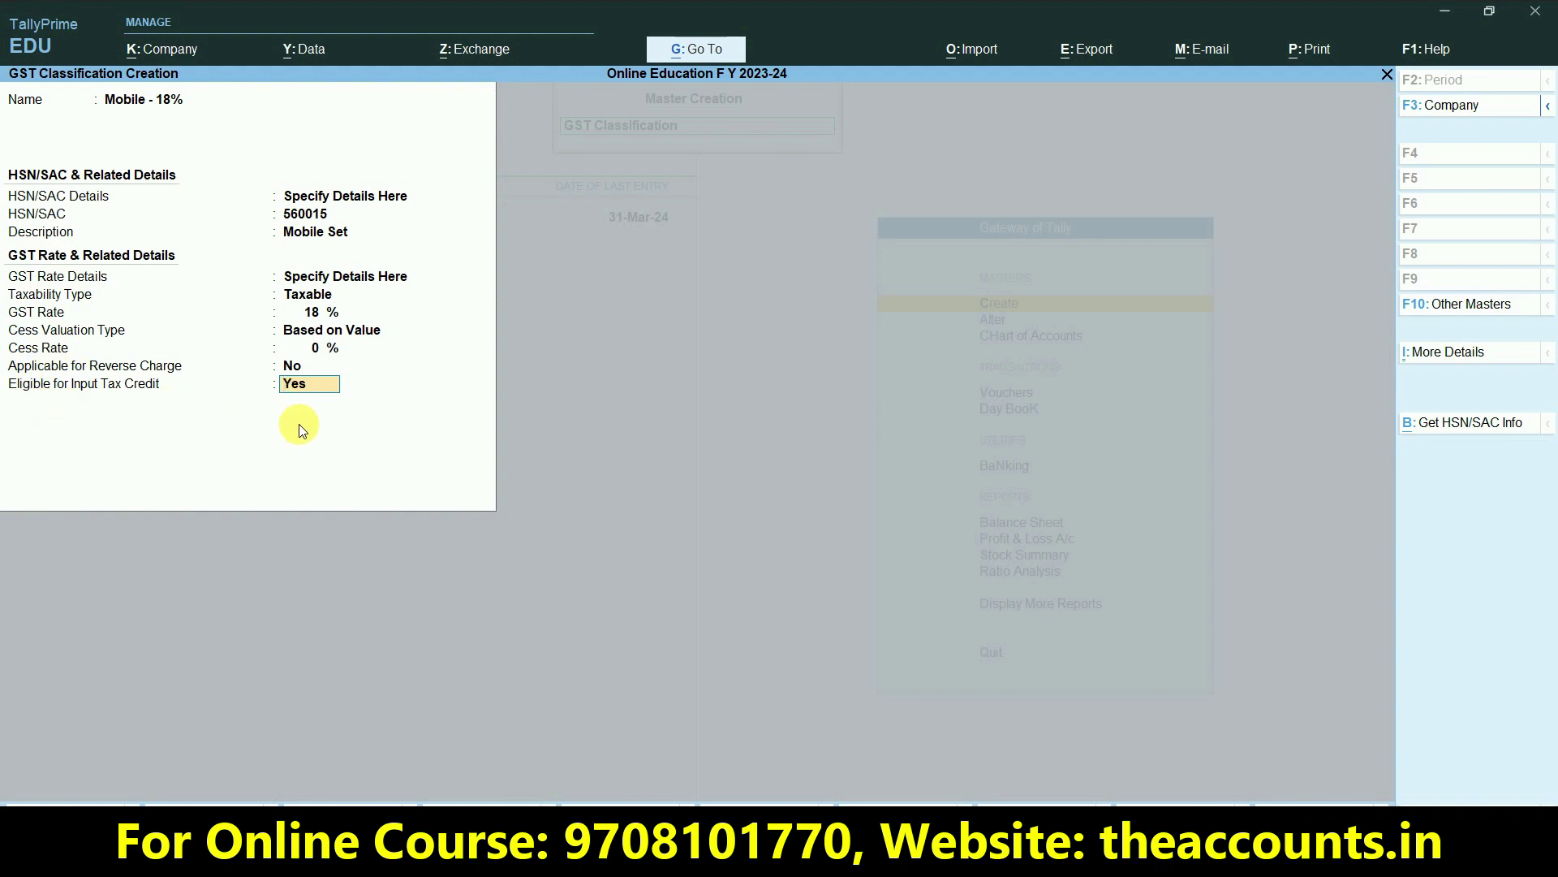
key(Return)
key(Return)
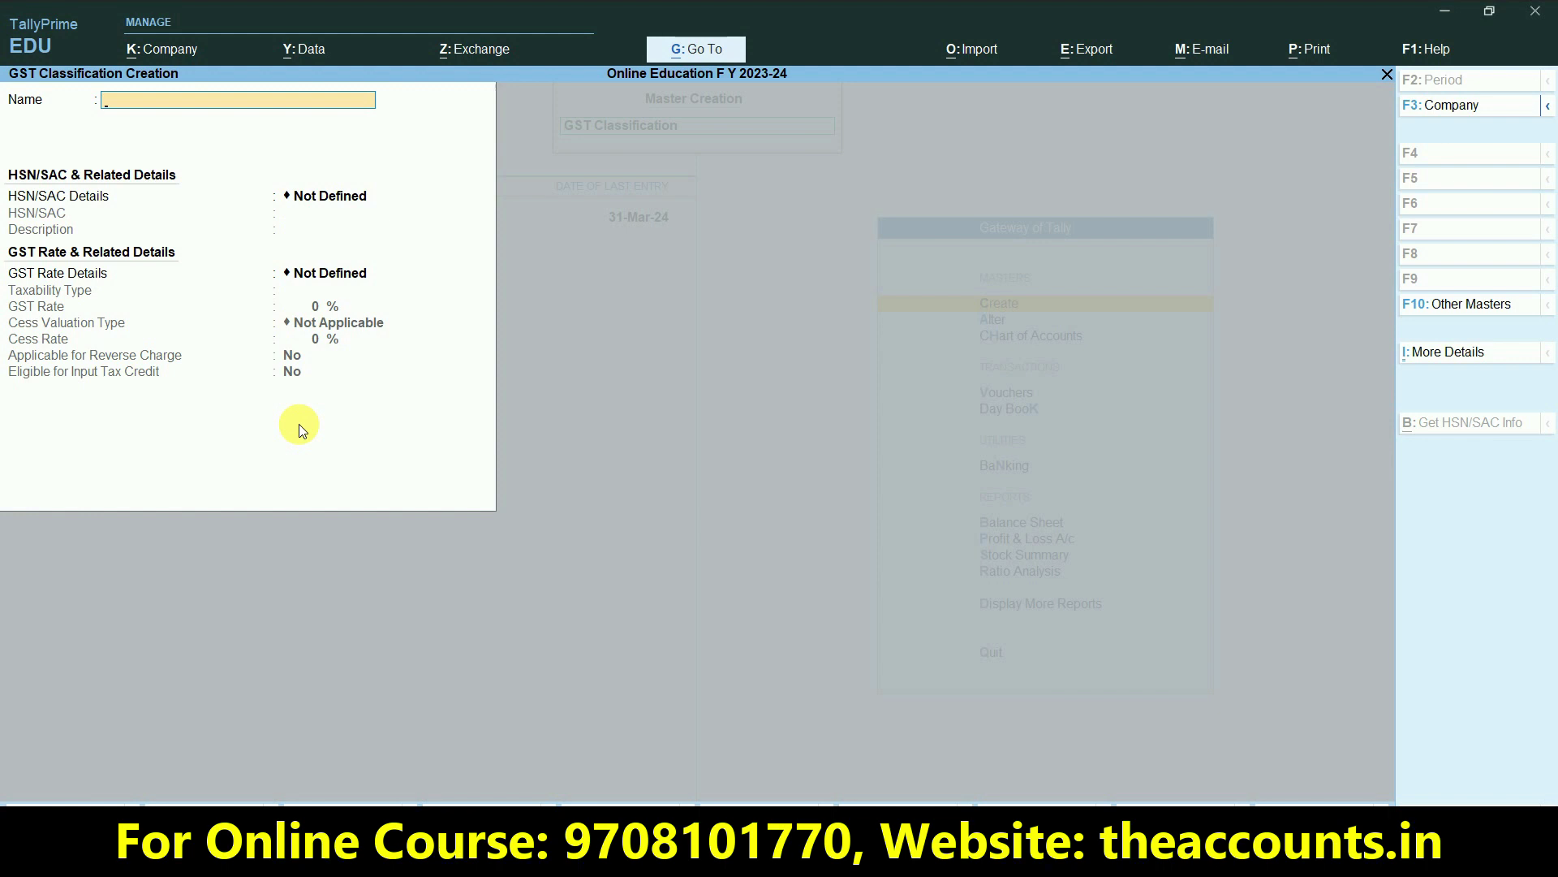
Step: Start a second GST classification named "Mobile Acc - 28%" with directly specified HSN/SAC code 410056 and description "Acc."
text(Mobile Acc - 28%)
key(Return)
key(Down)
key(Return)
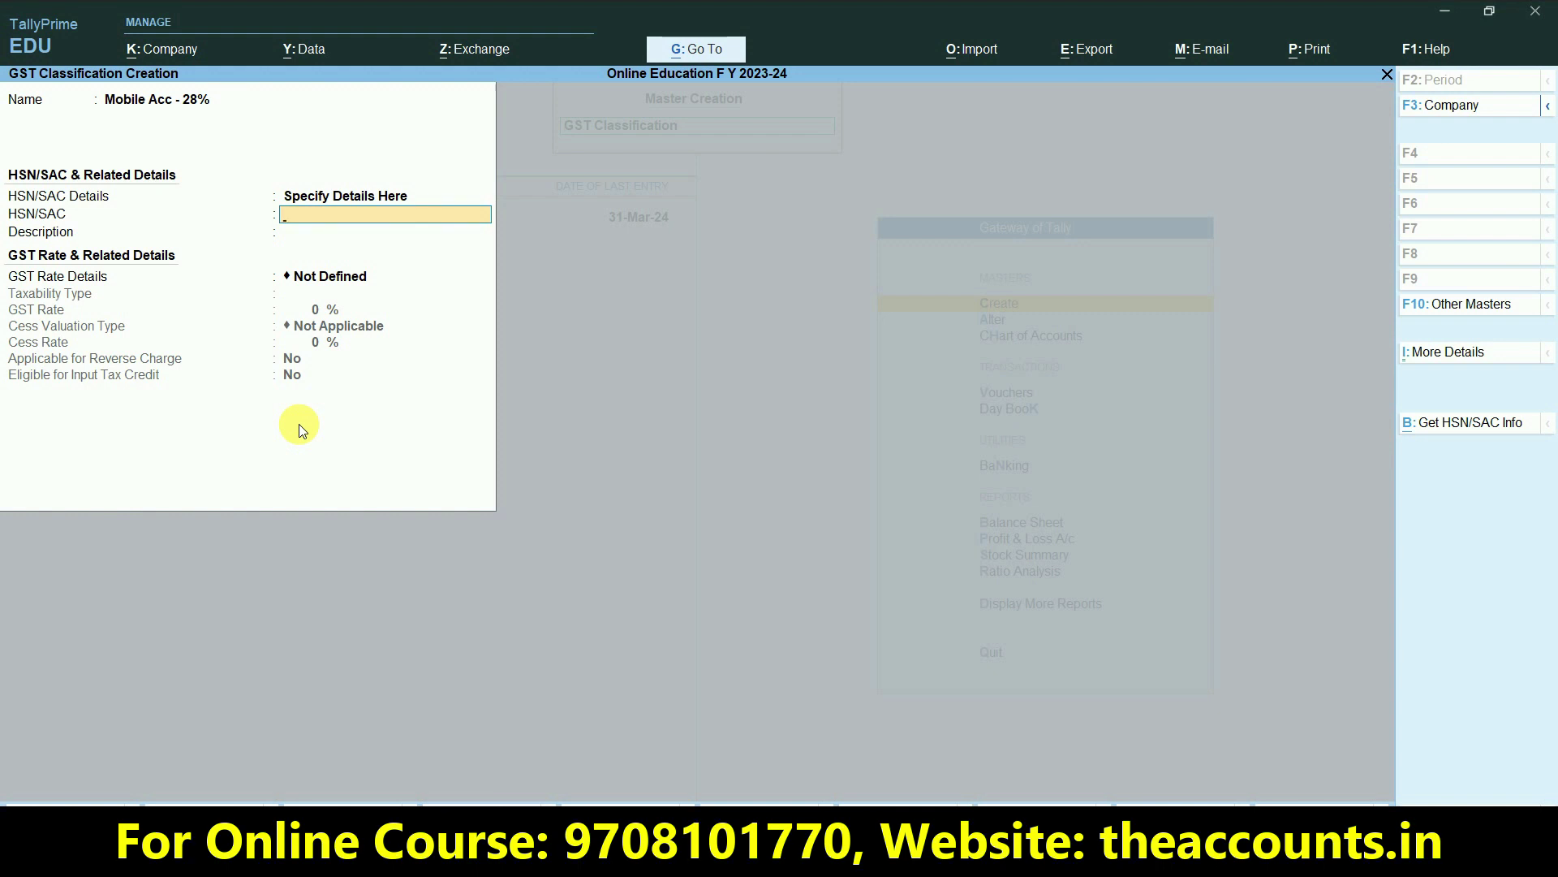
text(410056)
key(Return)
text(Acc.)
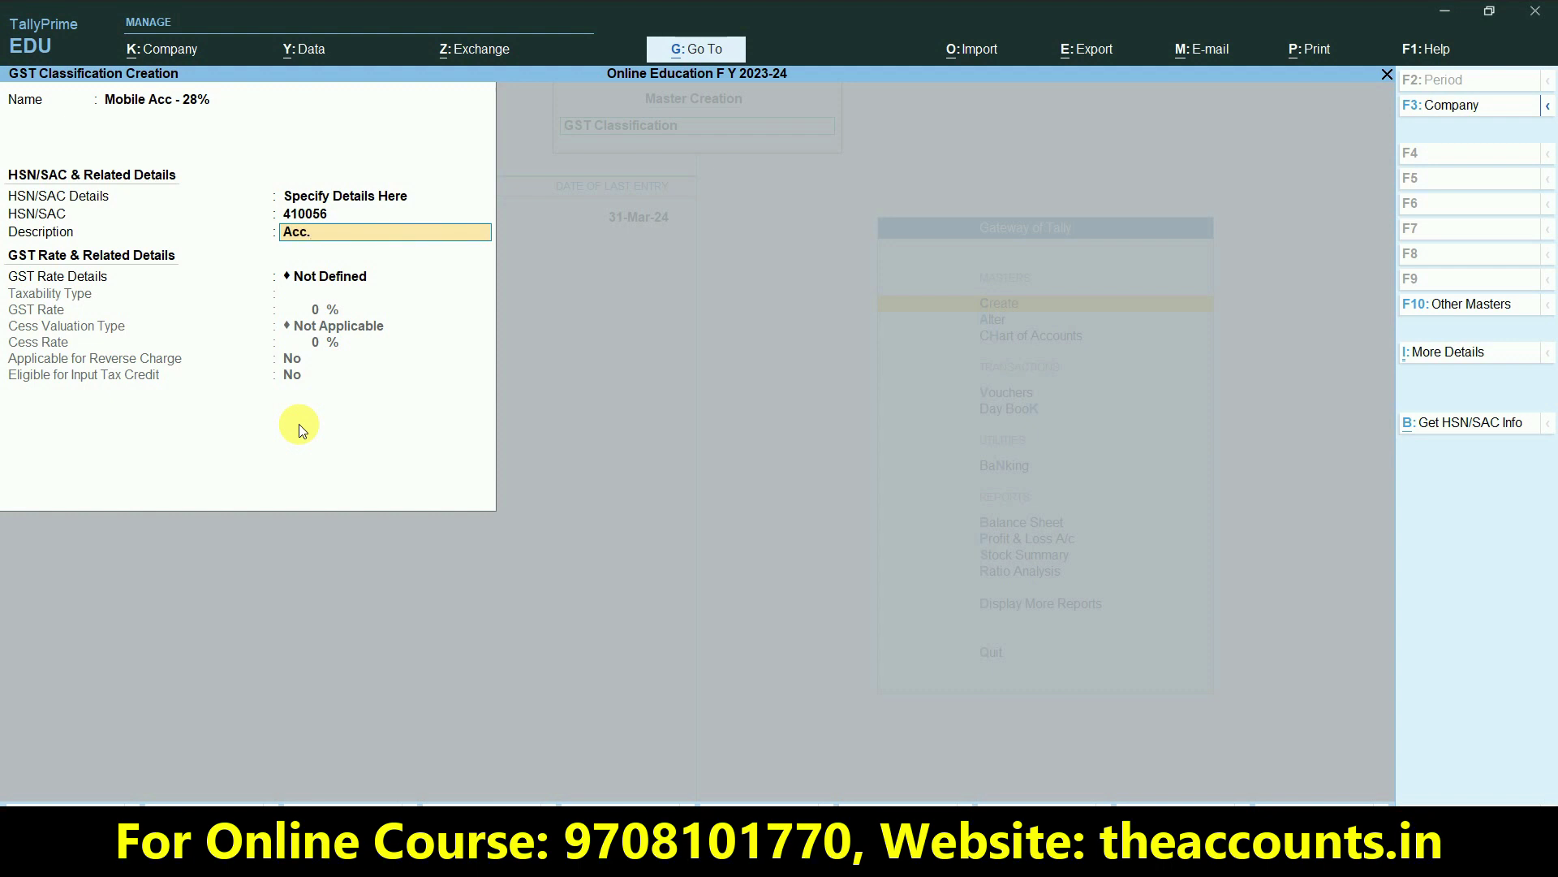
key(Return)
Step: Specify the Mobile Acc - 28% classification's GST rate details directly as Taxable with a GST rate of 28%
key(Down)
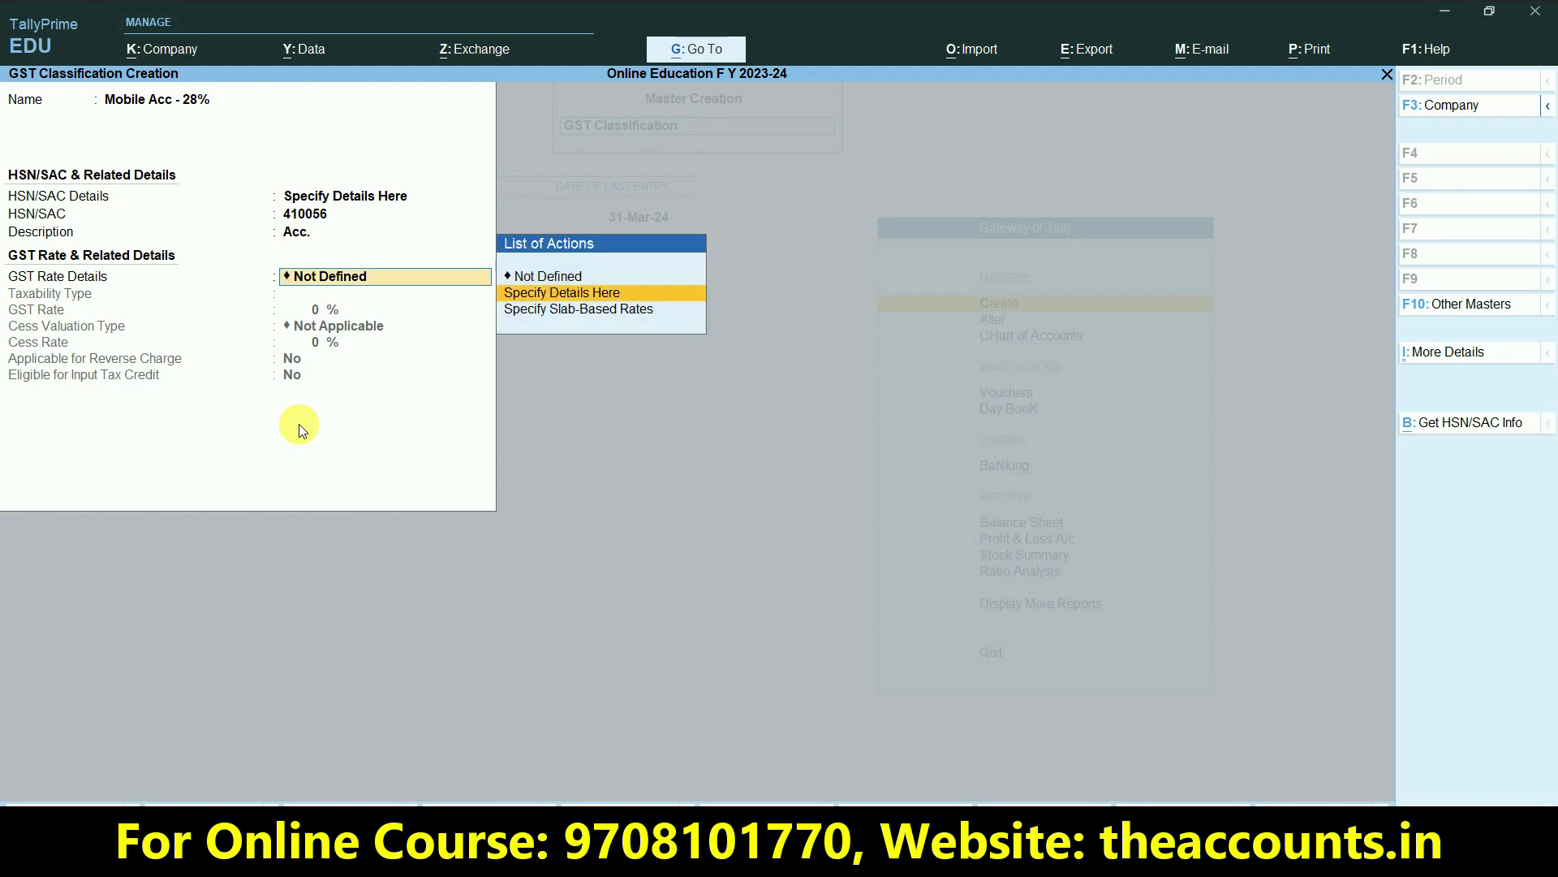
key(Return)
key(Return)
text(28)
key(Return)
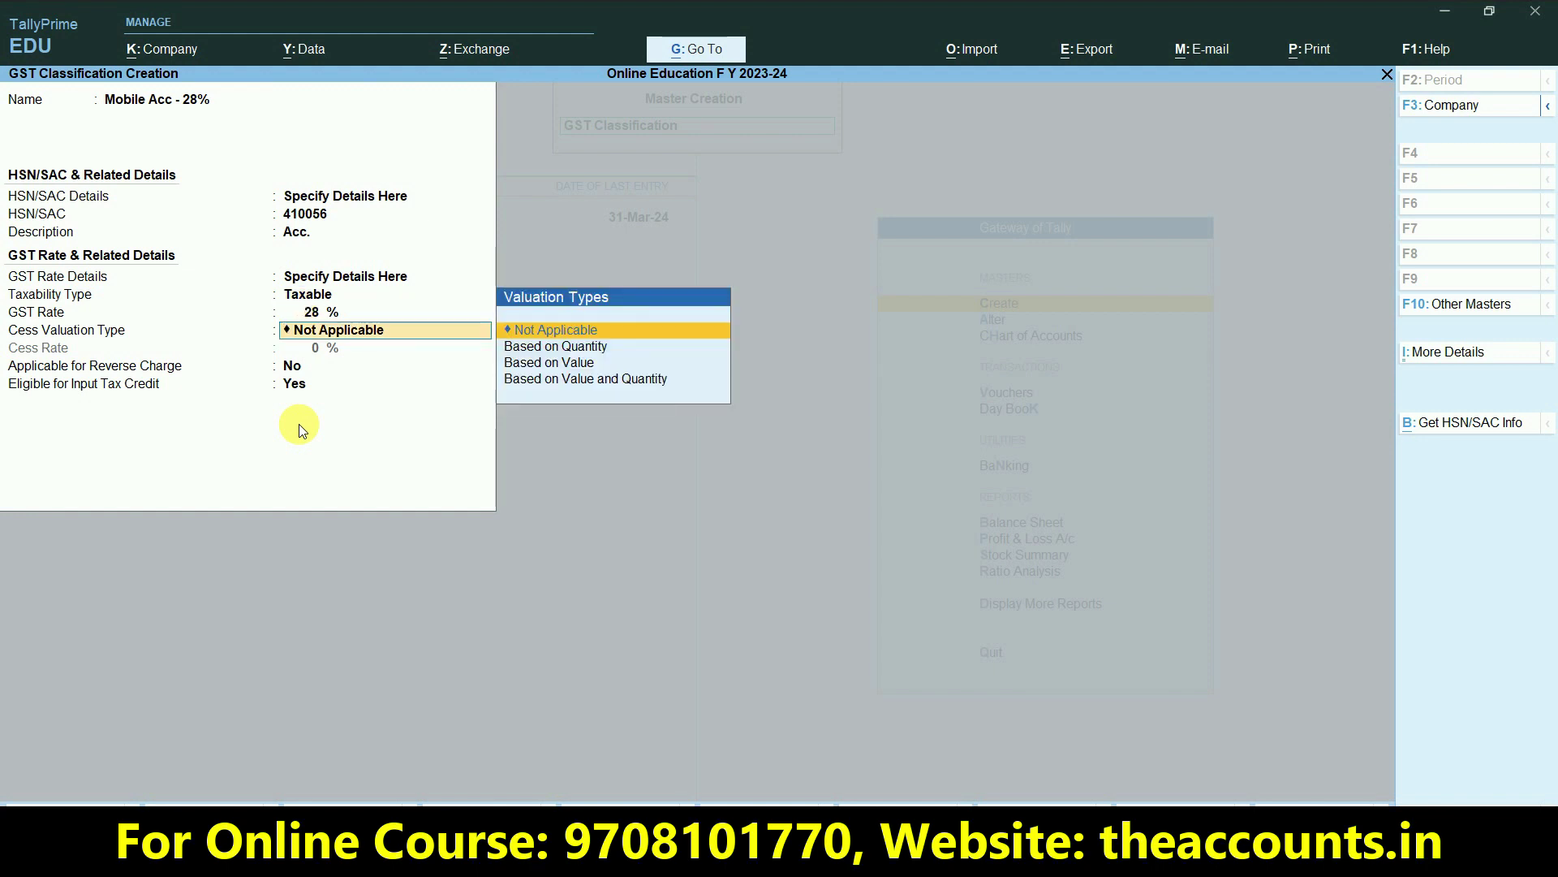
Step: Set the accessories classification's cess valuation type to Based on Value and accept a cess rate of 0%
key(Down)
key(Down)
key(Return)
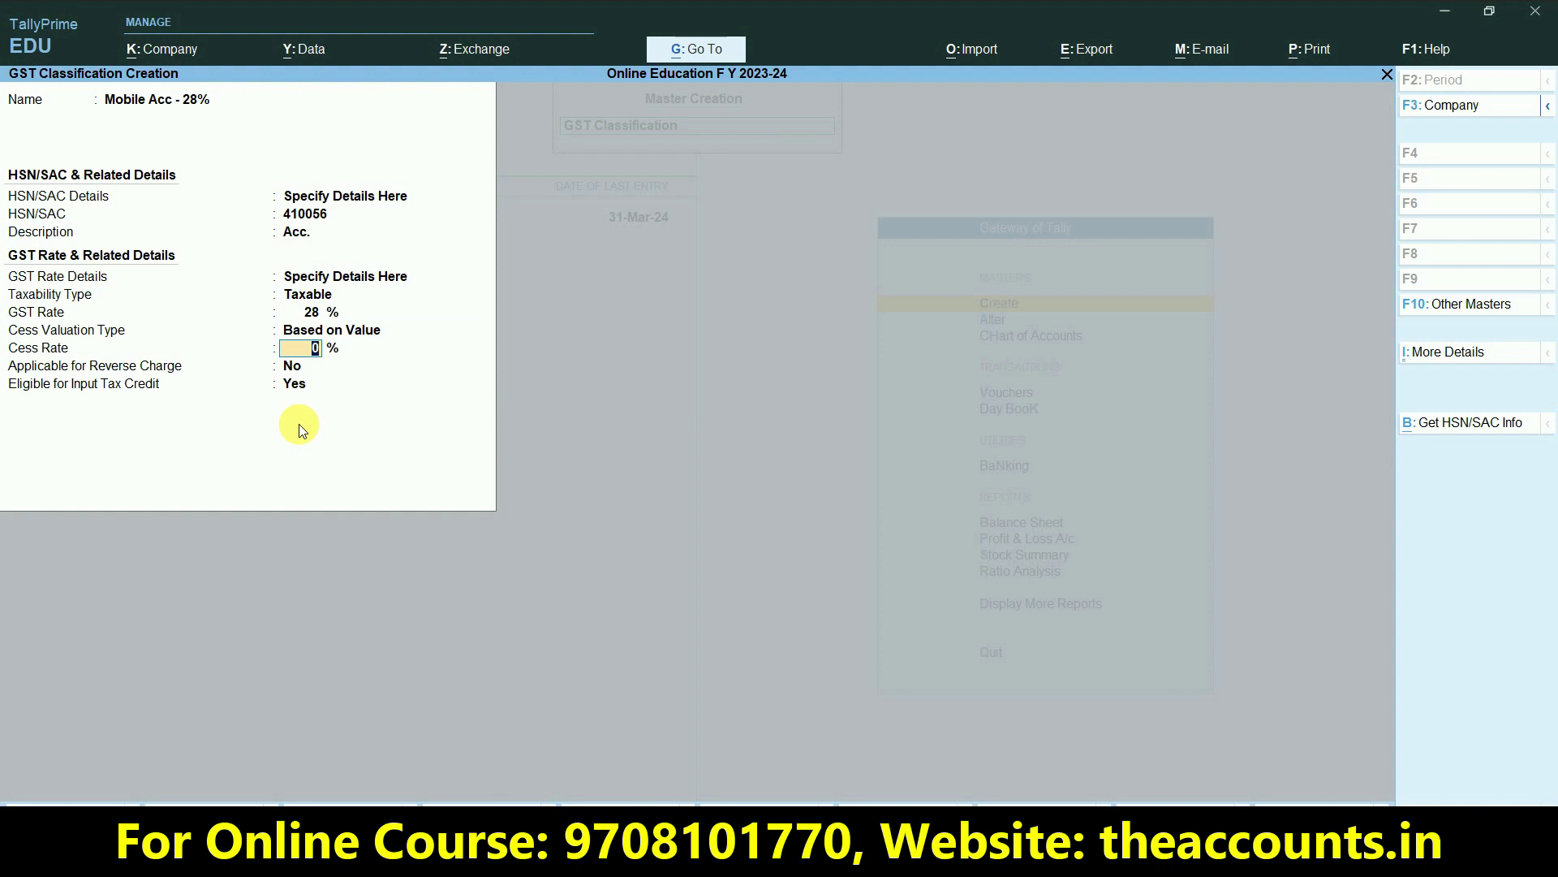
key(Return)
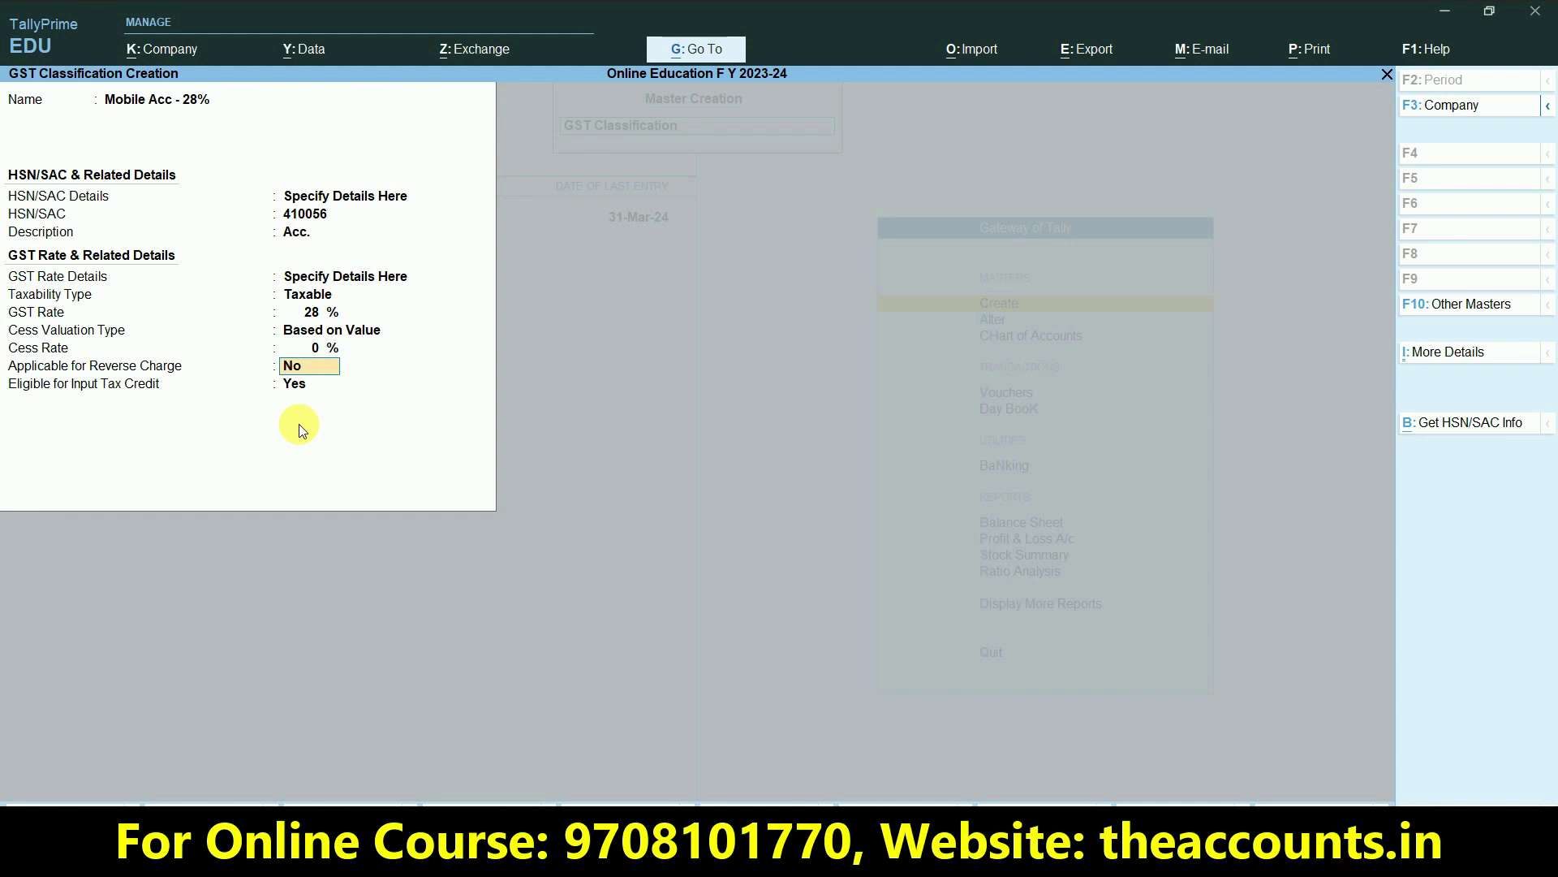
Step: Save the accessories classification with reverse charge No and input tax credit Yes, and return to the Gateway of Tally
key(Return)
key(Return)
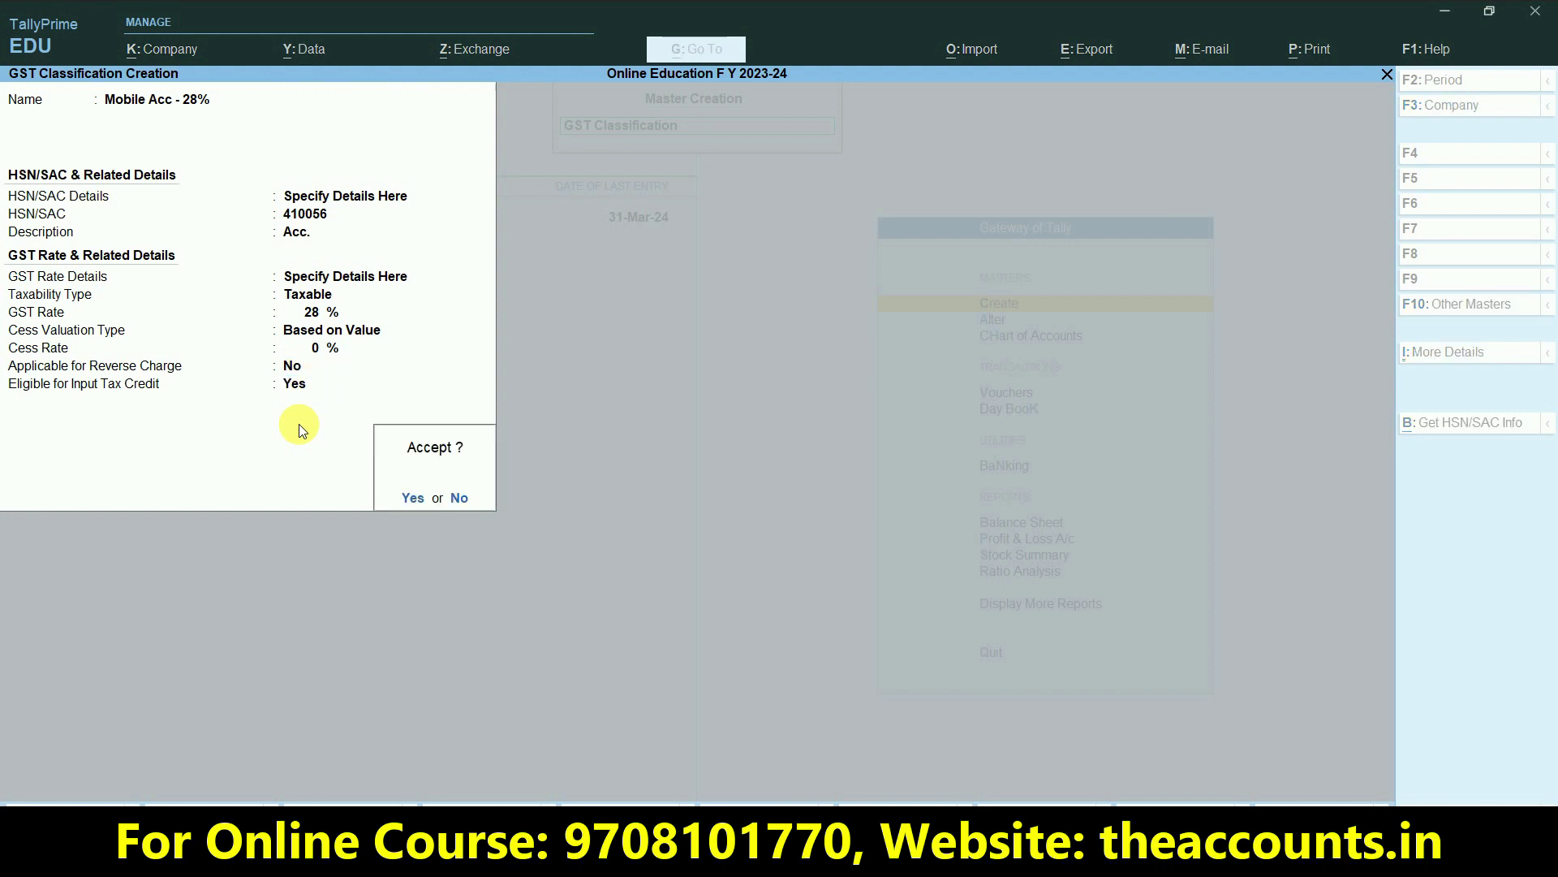
key(Return)
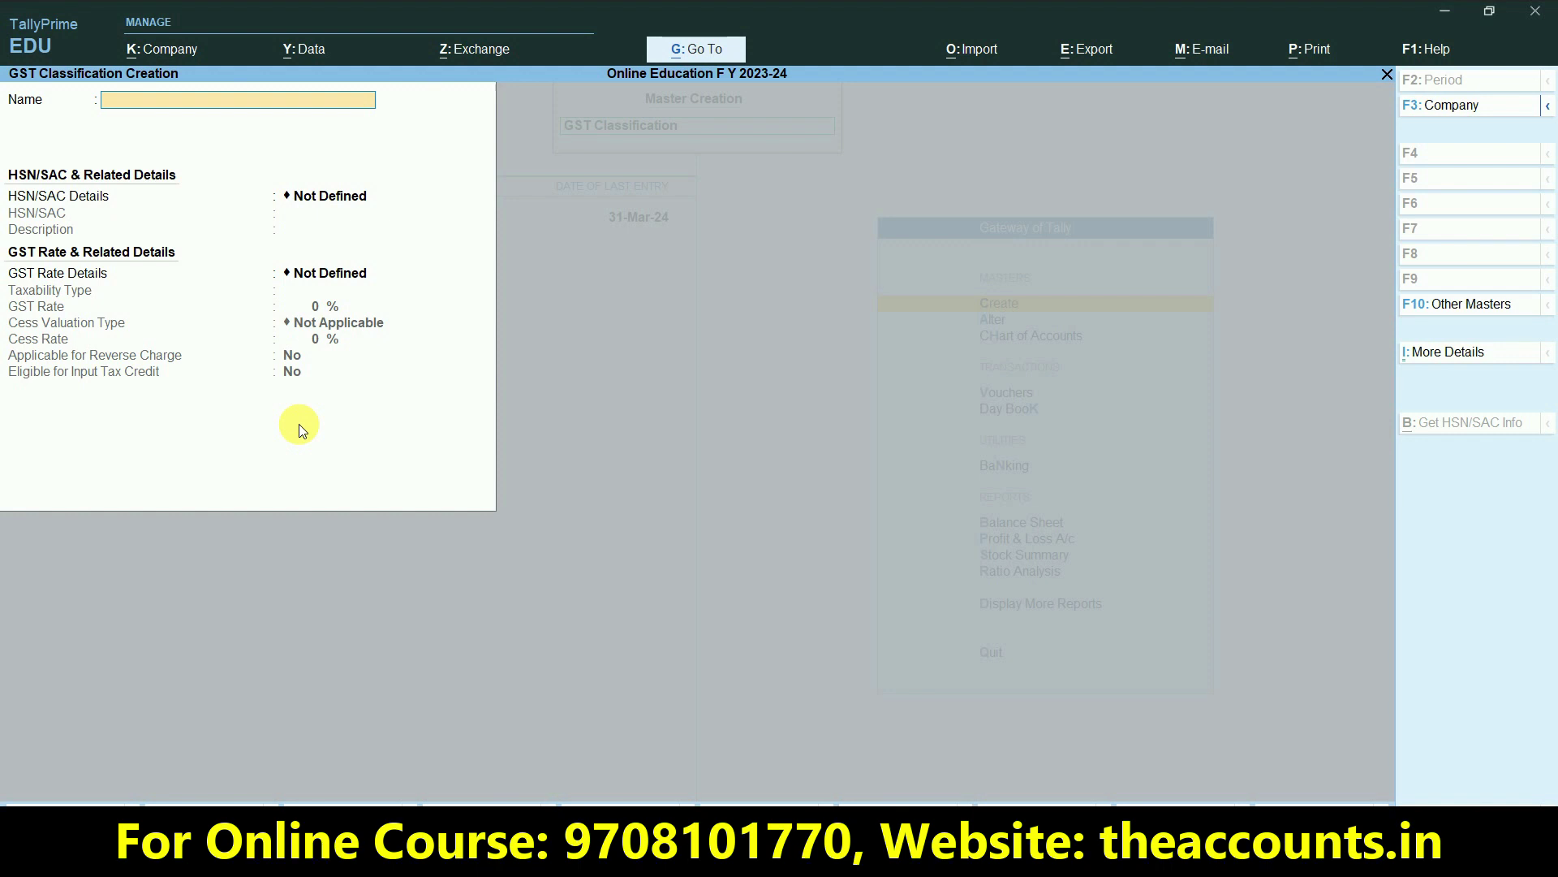
key(Escape)
key(Escape)
key(Escape)
key(Escape)
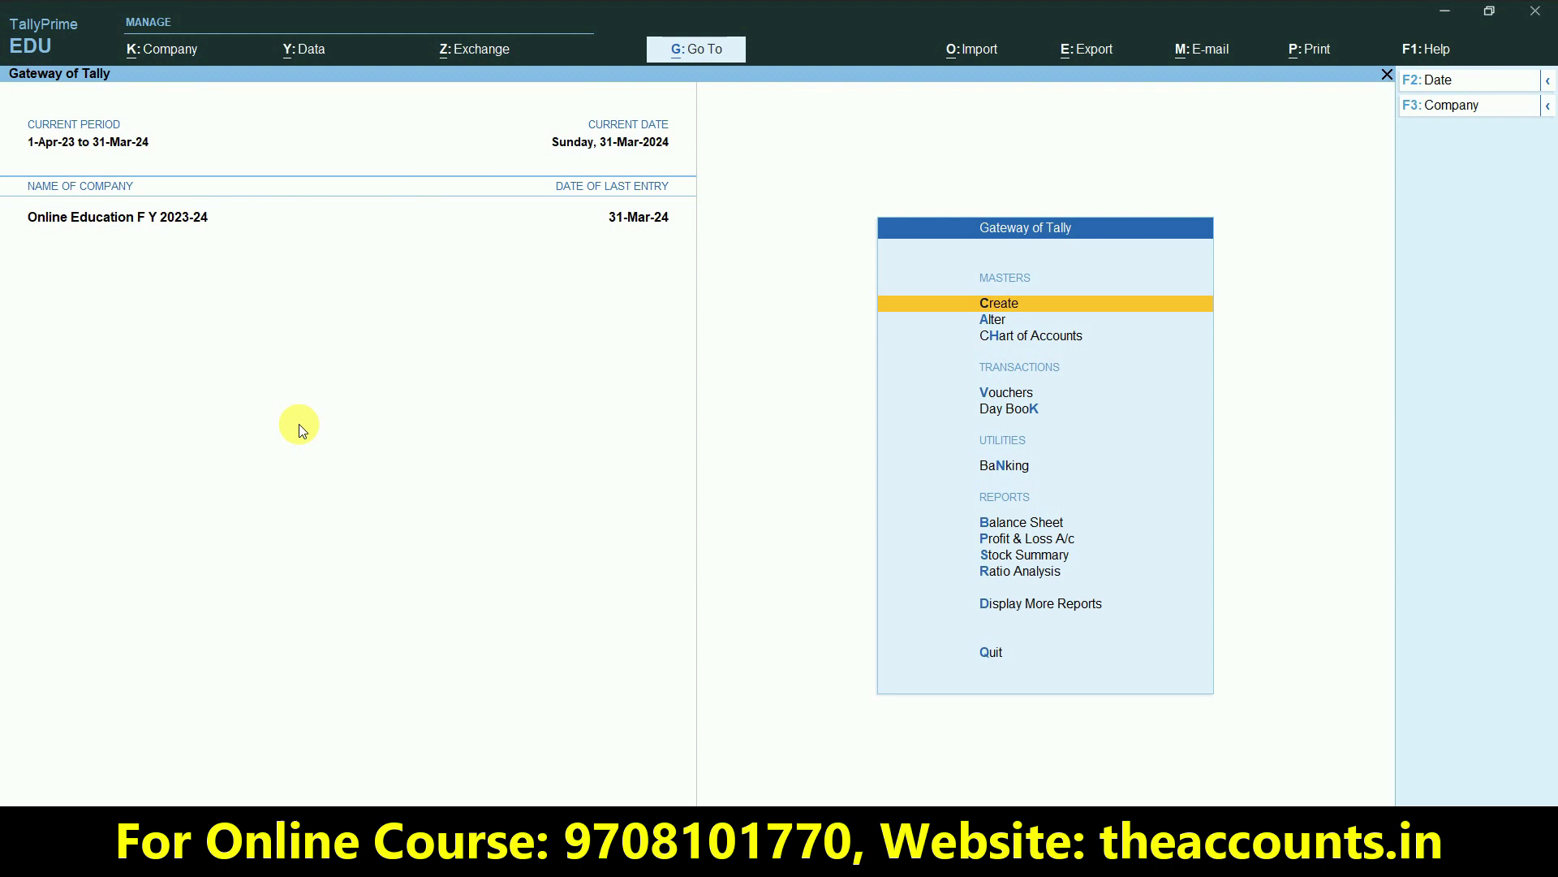
Step: Start creating a stock item master named "Apple 13" without an alias
key(Return)
key(Down)
key(Down)
key(Down)
key(Down)
key(Down)
key(Down)
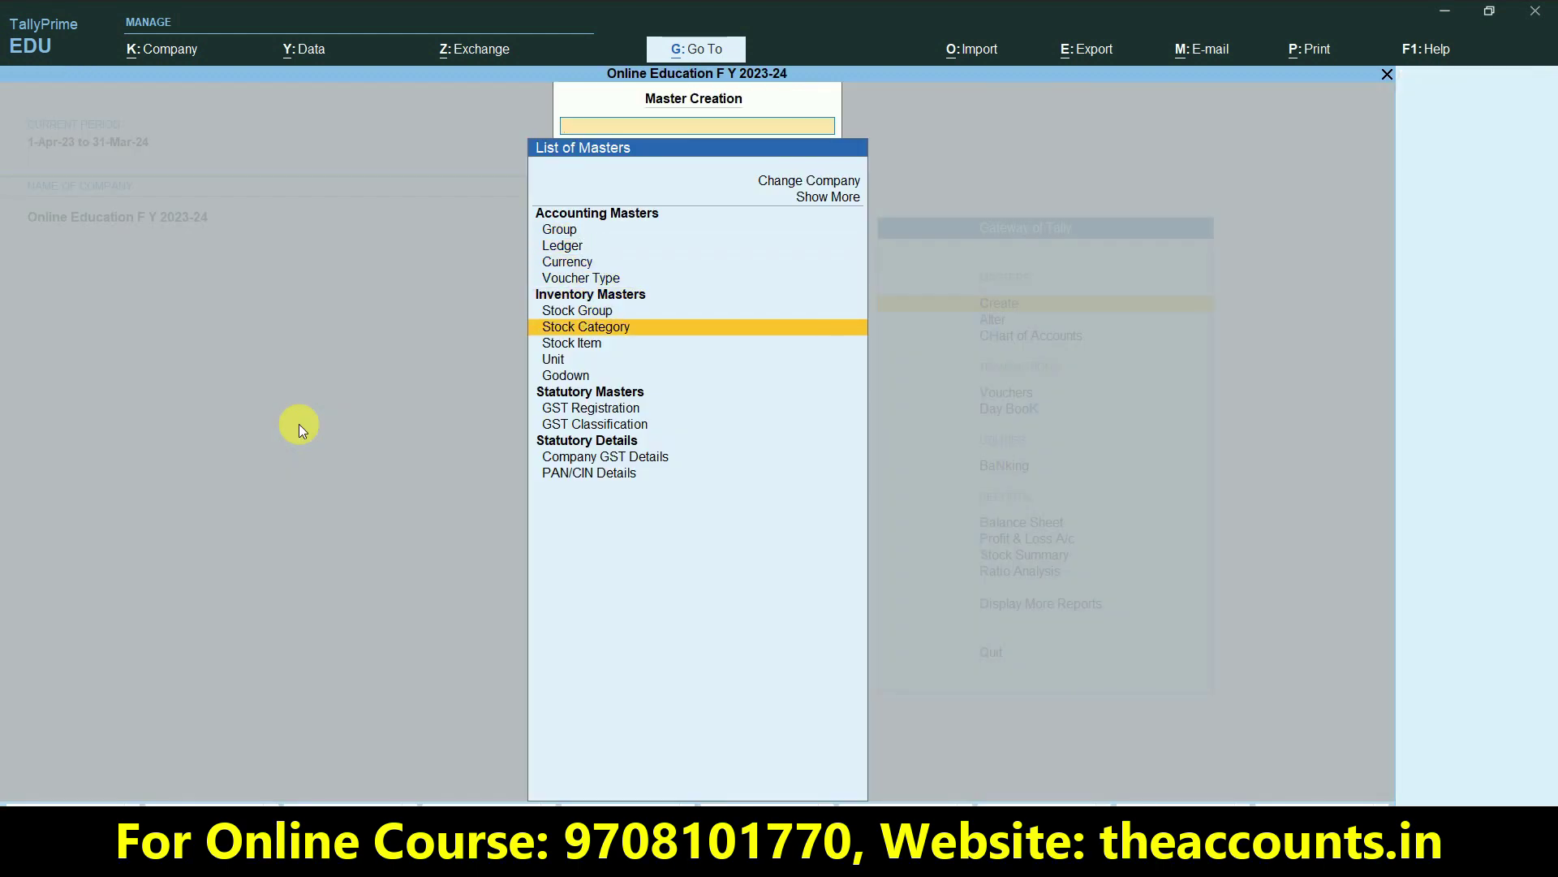
key(Return)
text(Apple 13)
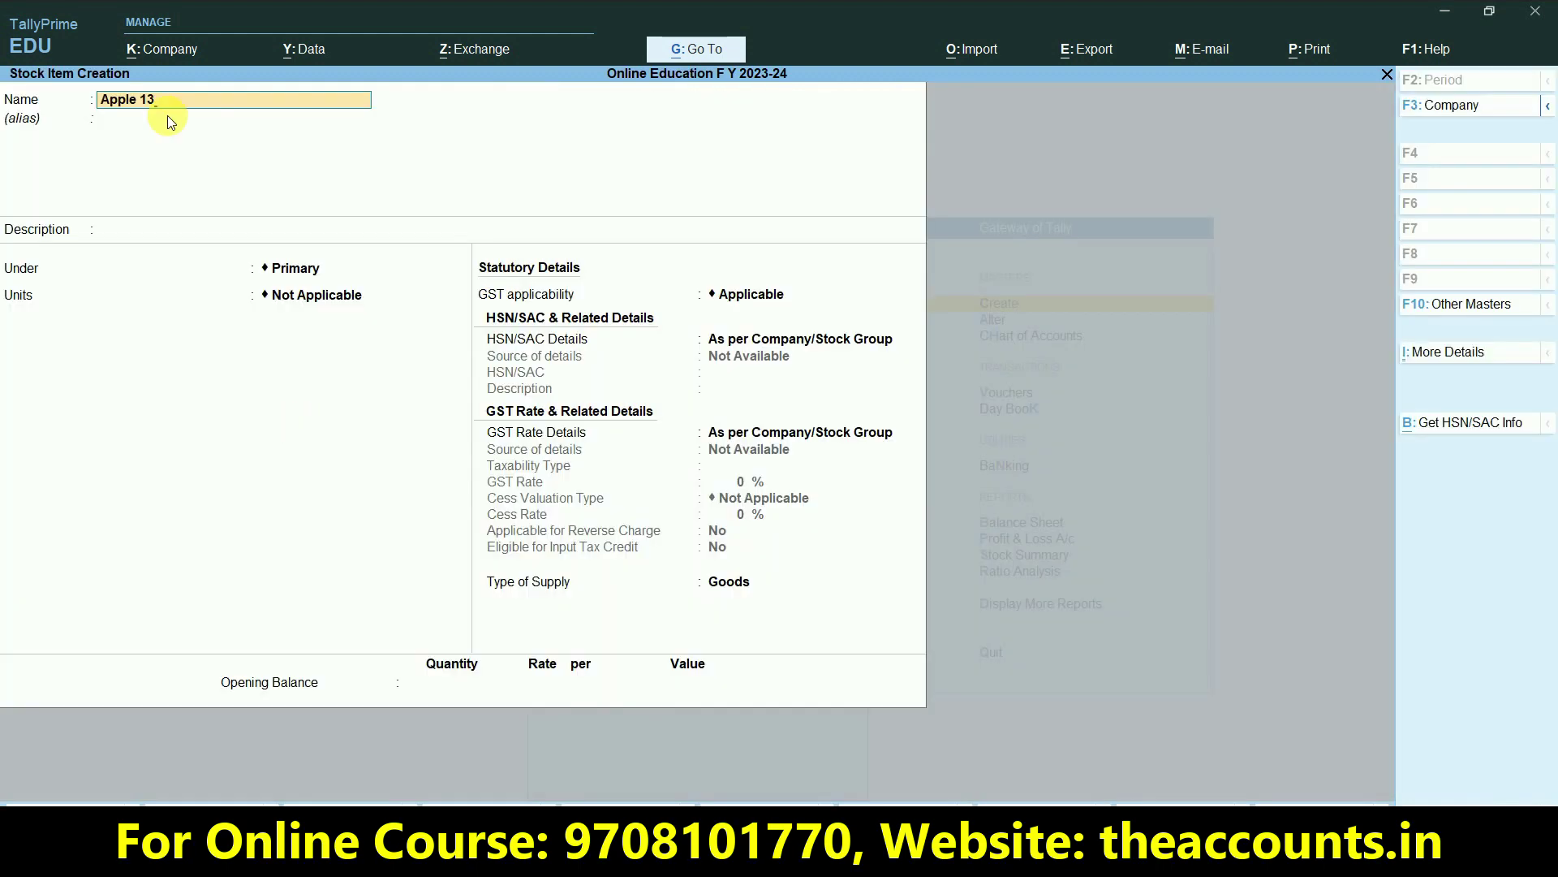
key(Return)
key(Return)
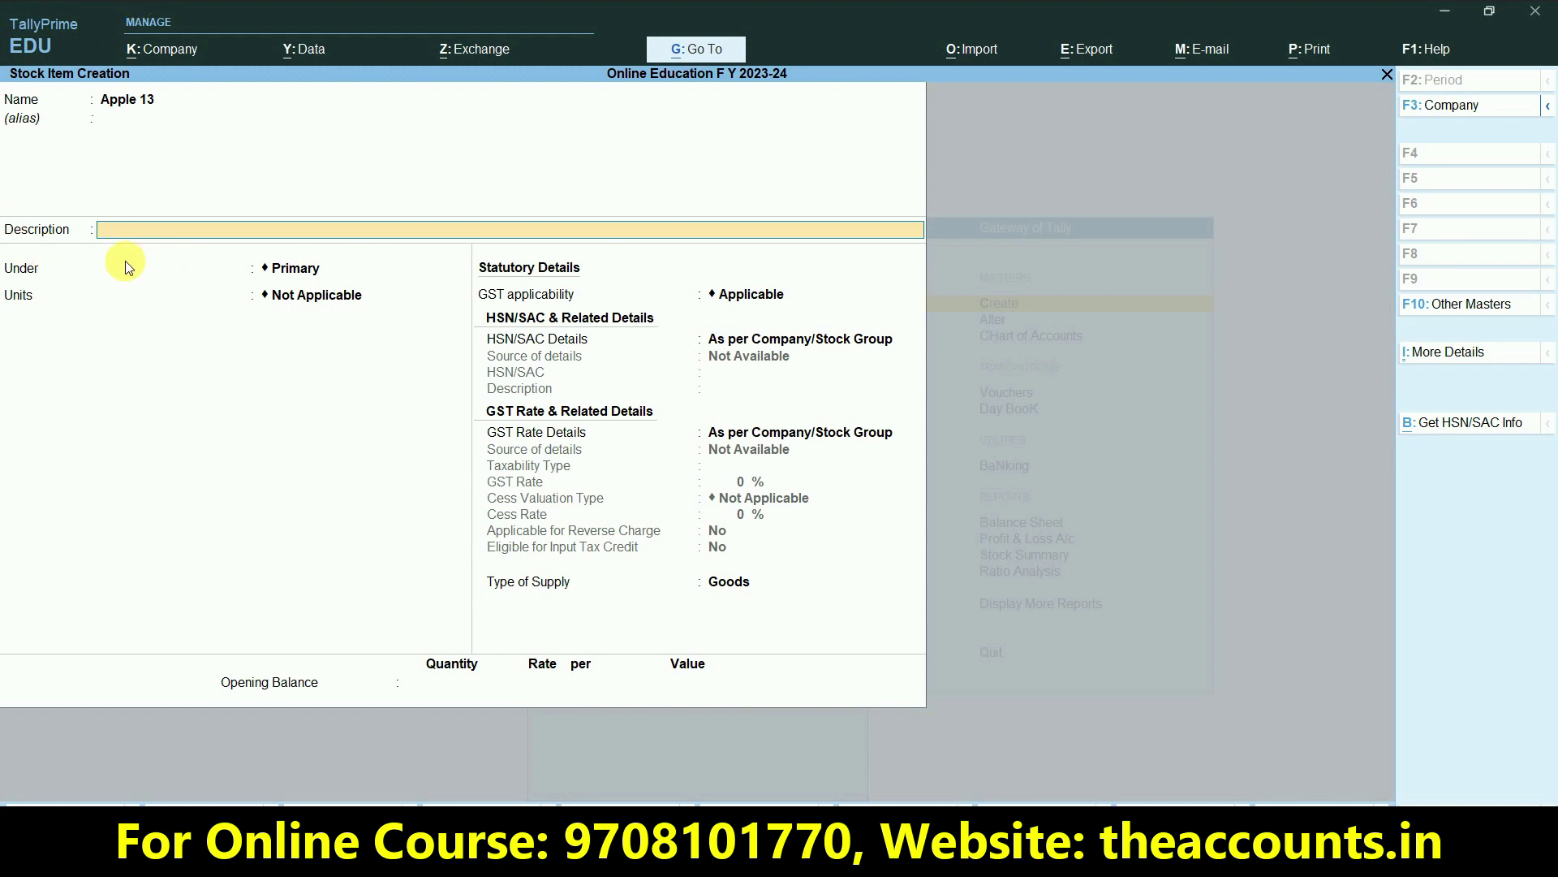
Step: Place the Apple 13 stock item under the Iphone group with unit UNT, leaving the description empty and standard rates at No
key(Return)
text(I)
key(Return)
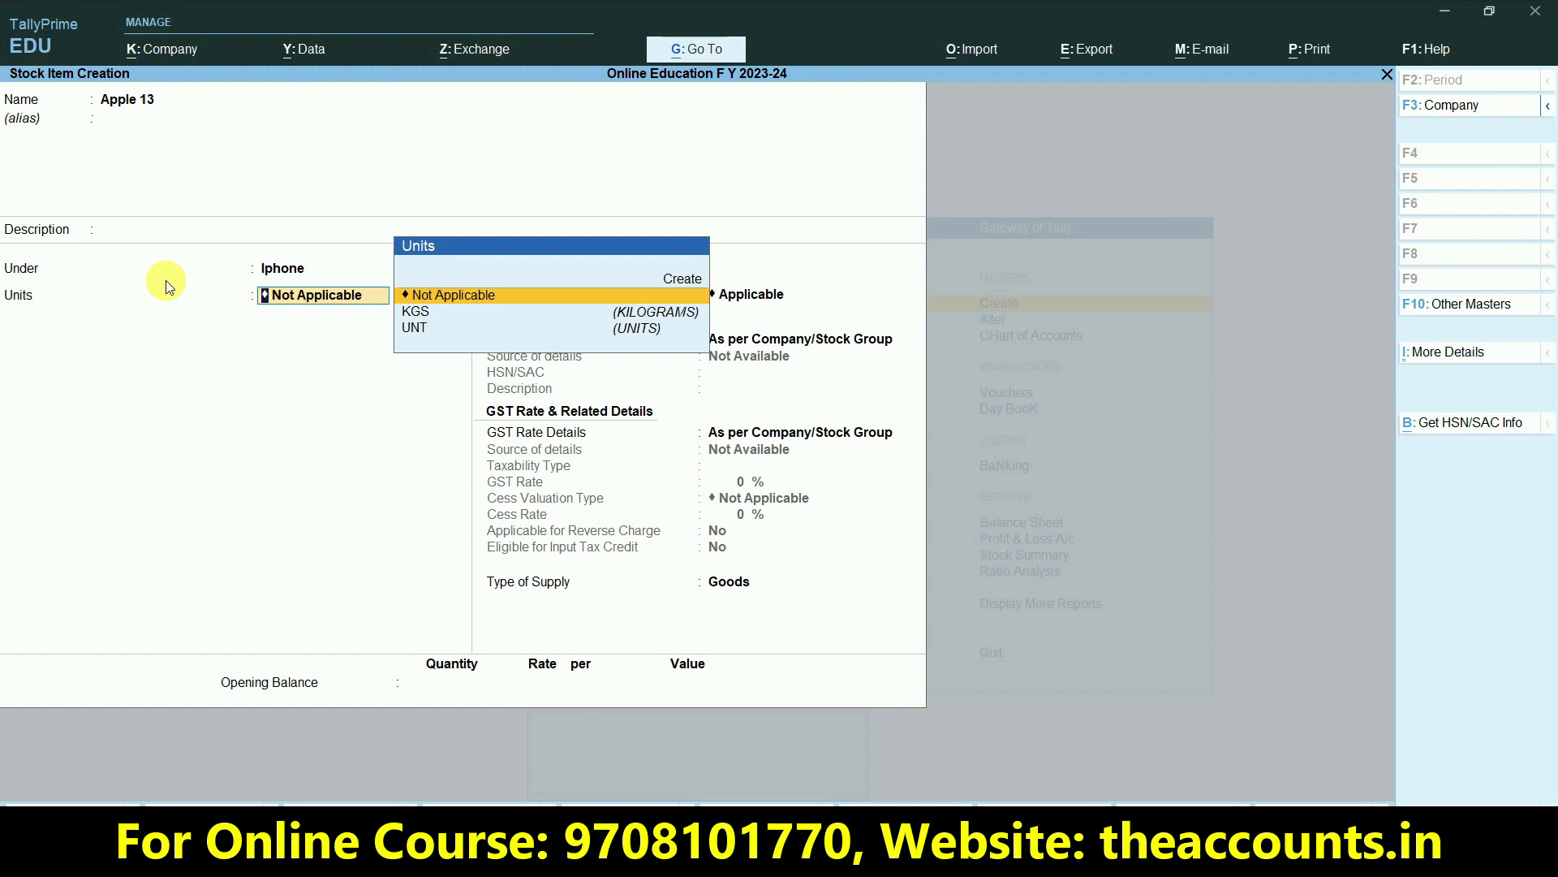
key(Down)
key(Down)
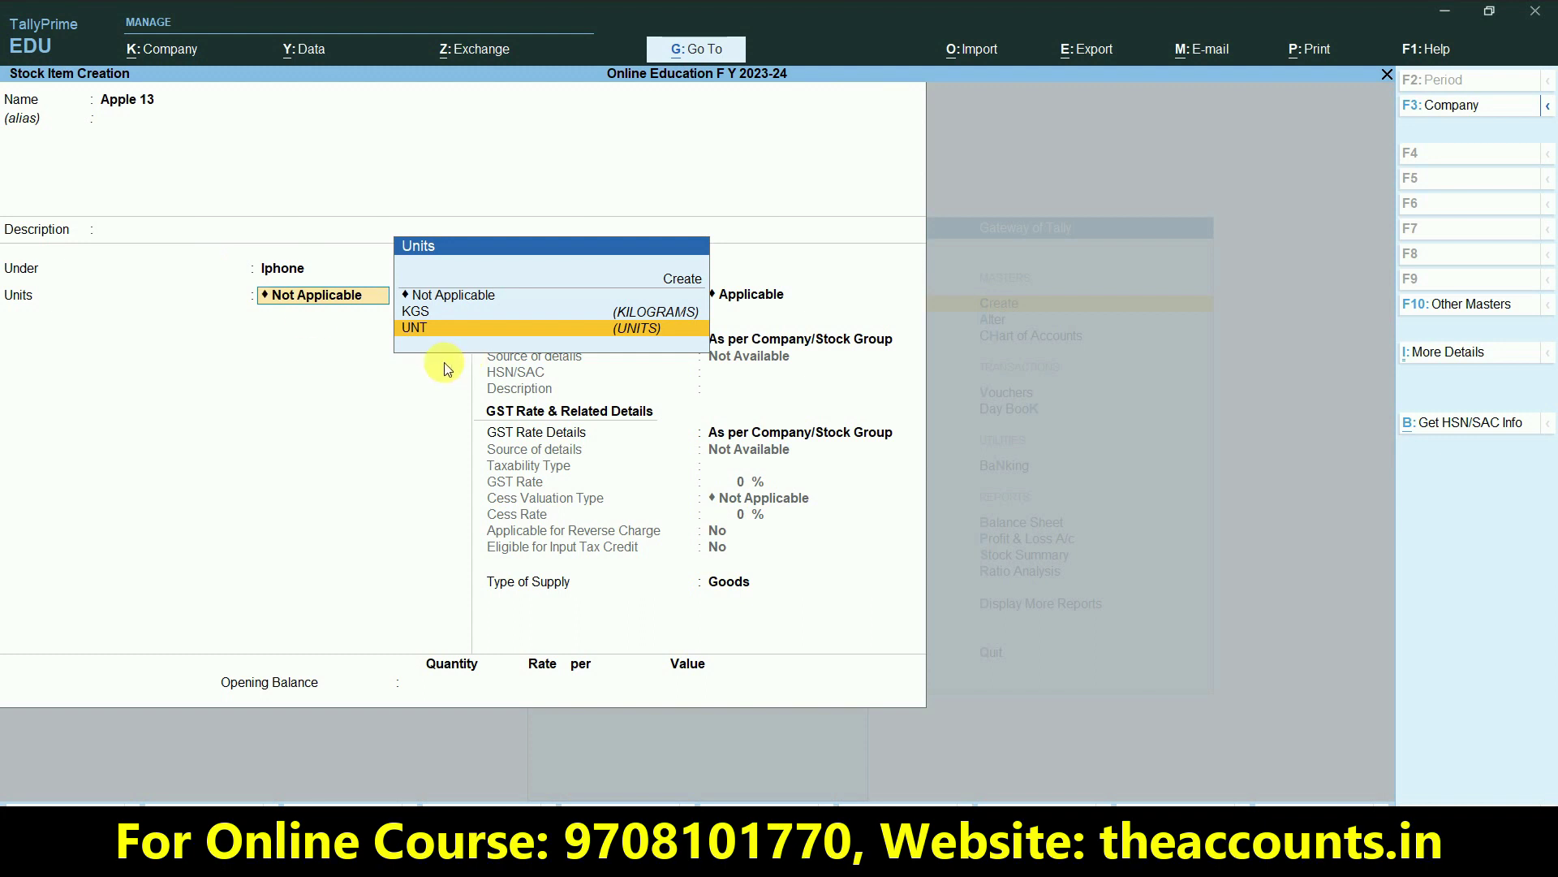
key(Return)
key(Return)
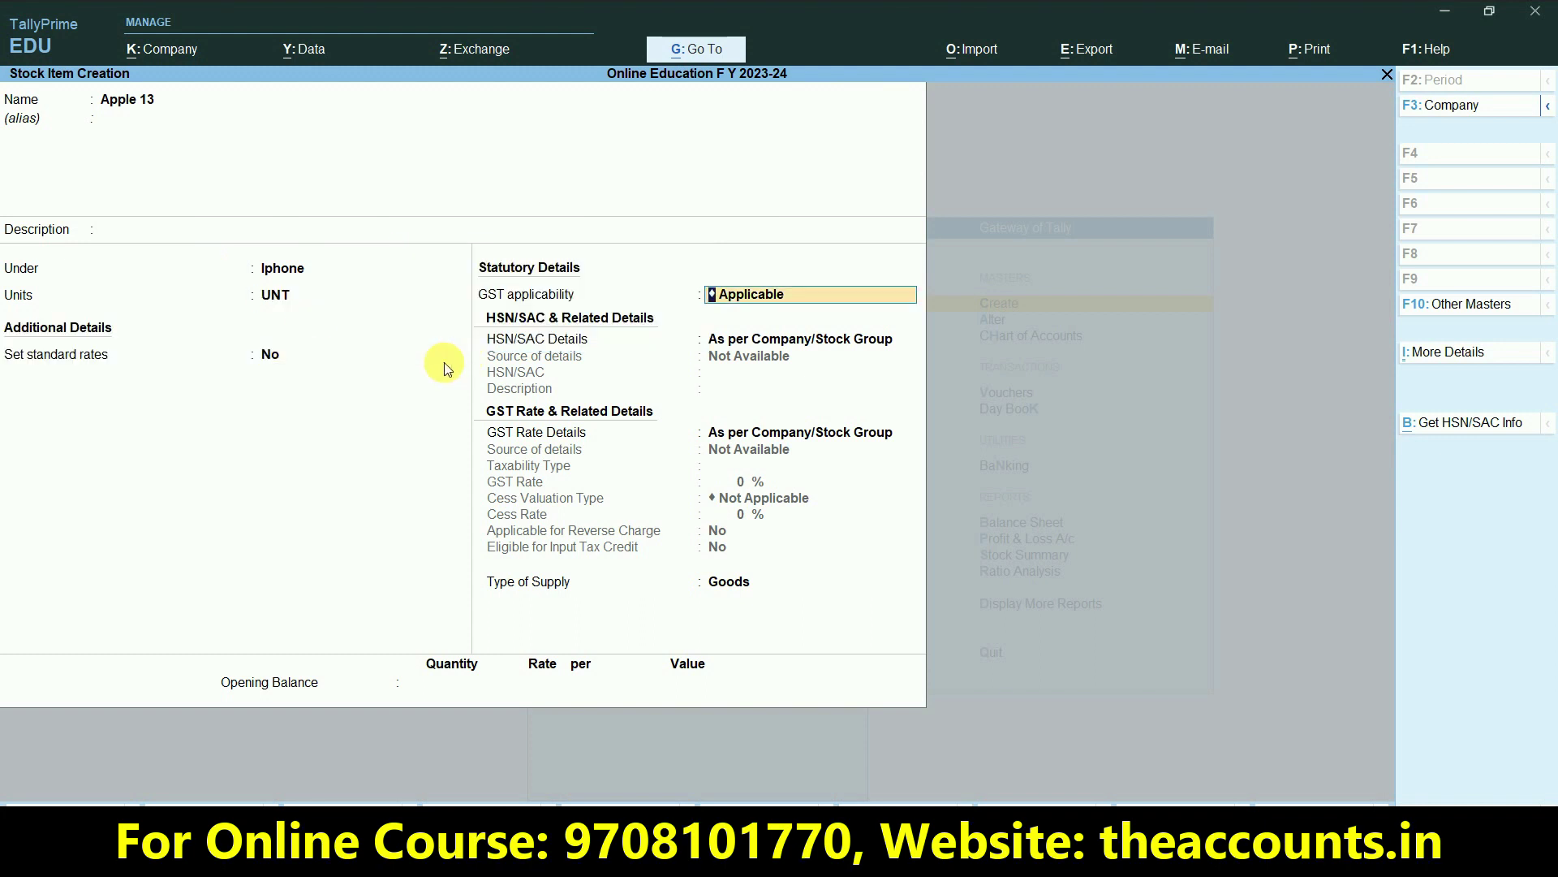
Step: Keep GST as Applicable and take Apple 13's HSN/SAC details from the GST classification Mobile - 18%
key(Return)
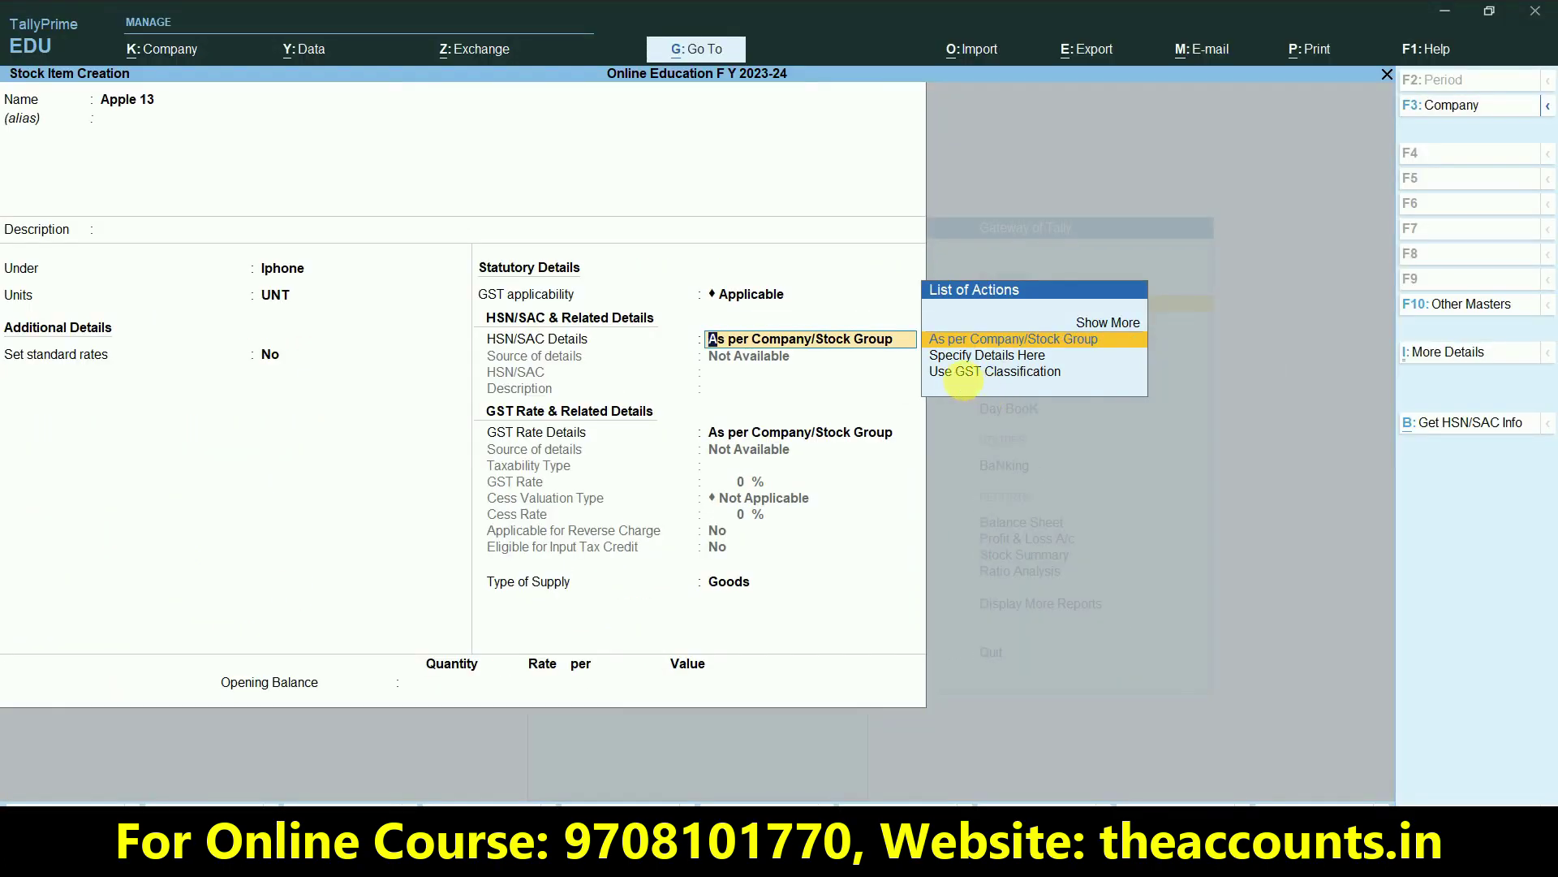
click(1015, 380)
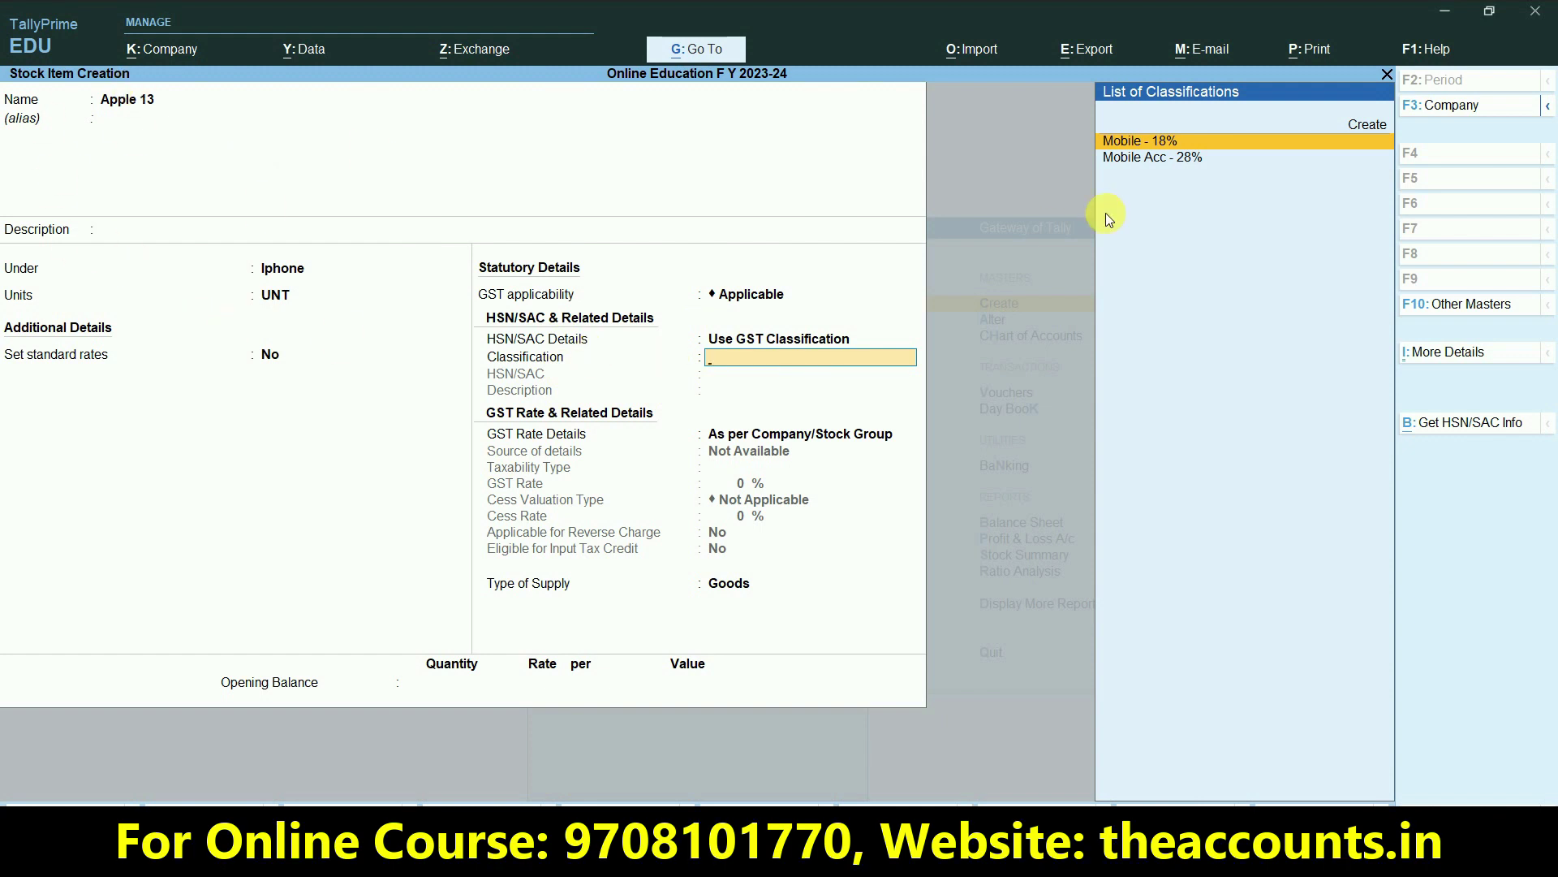
key(Return)
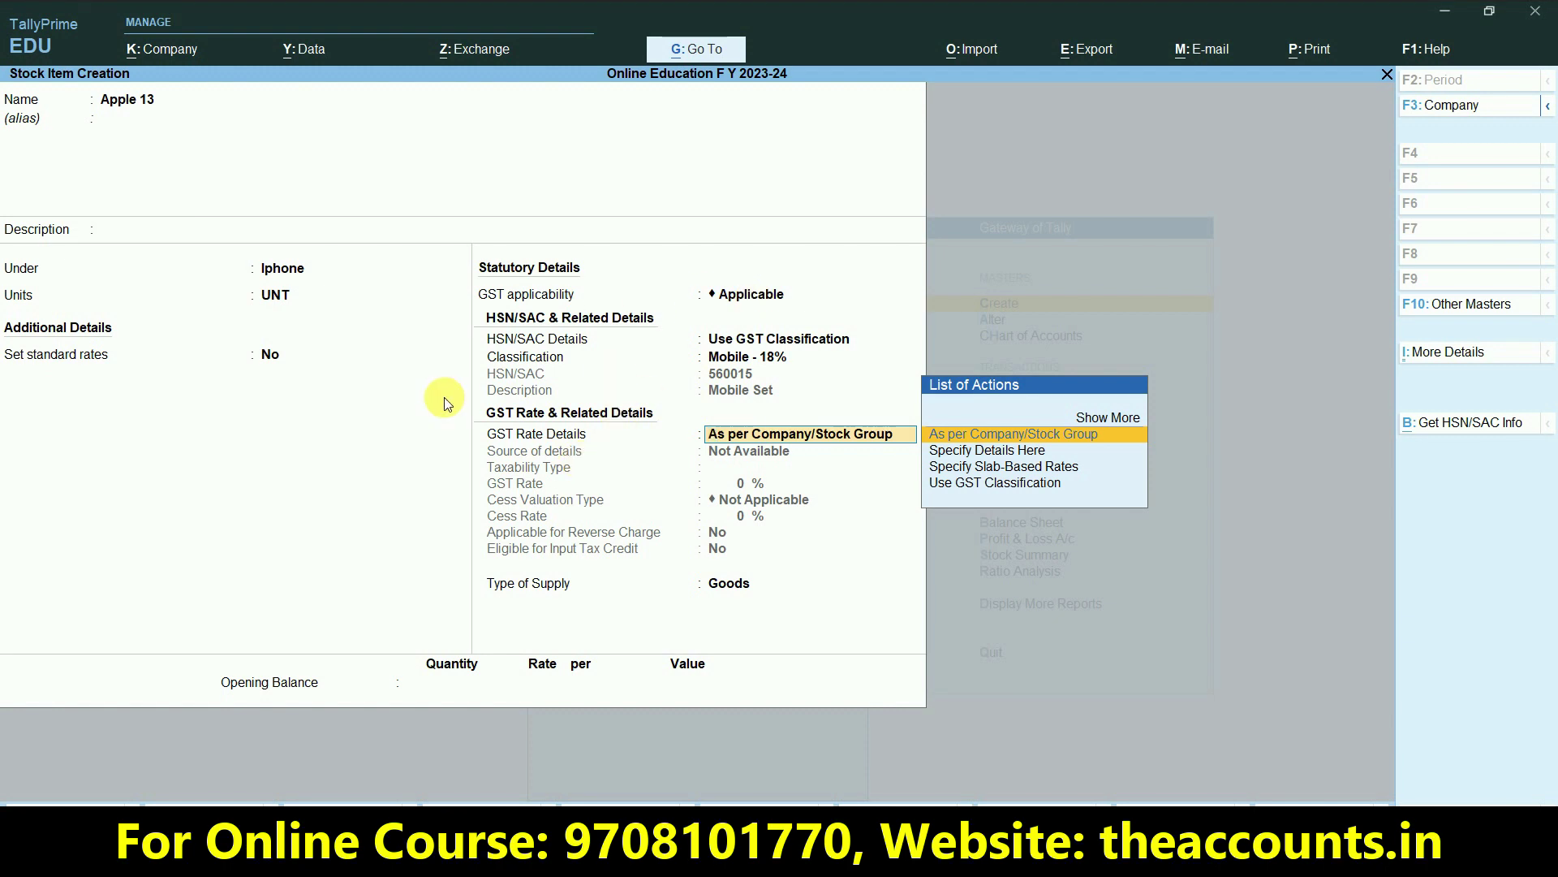
Step: Set Apple 13's GST rate details to use a GST classification and save the stock item
click(1008, 486)
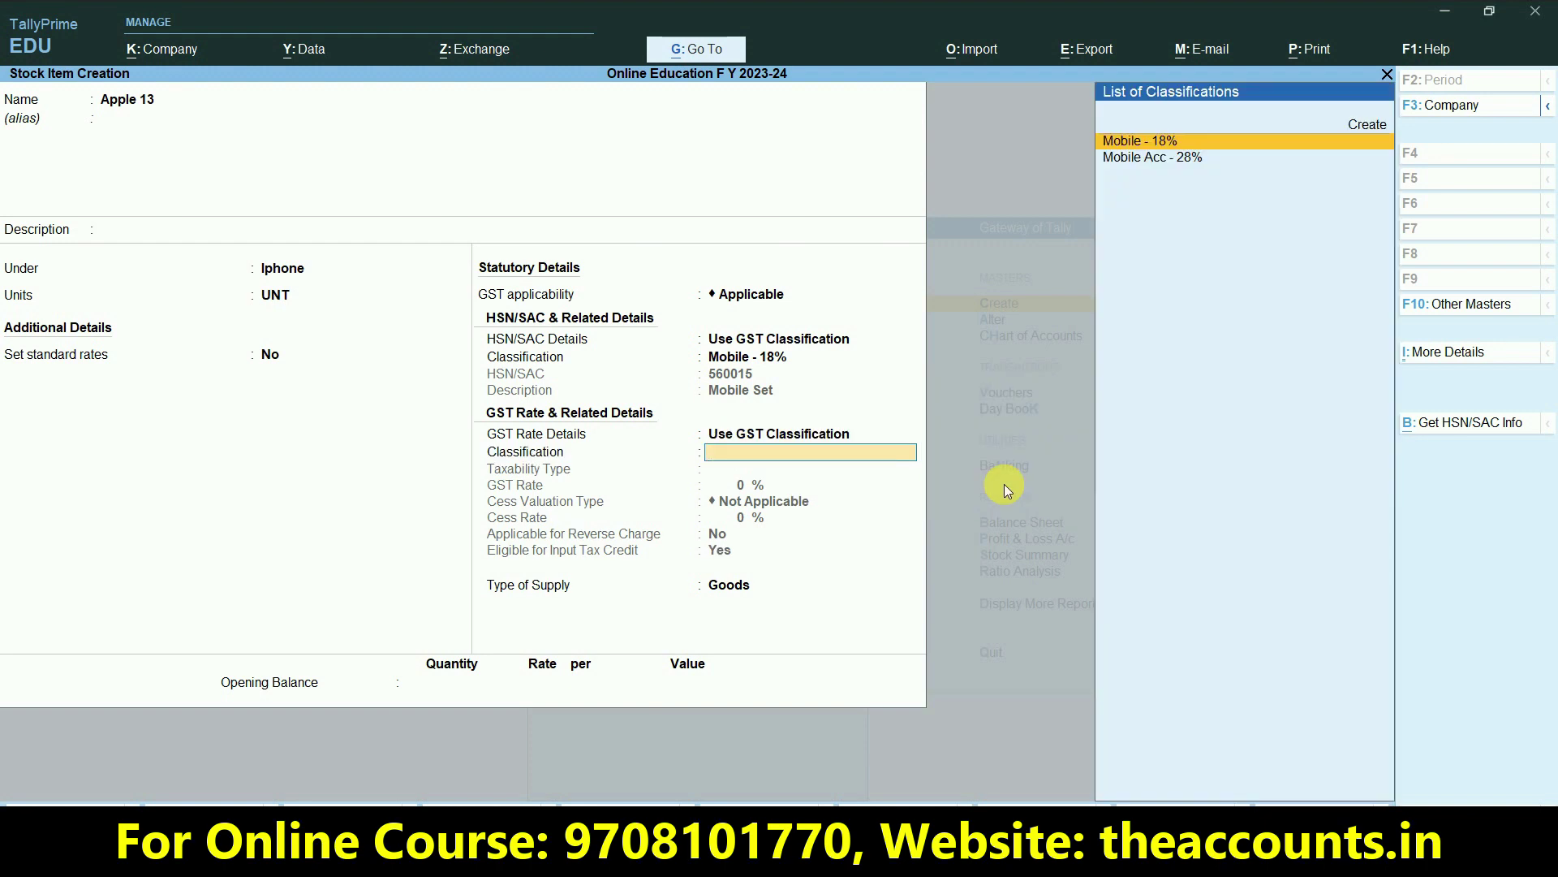
key(Down)
key(ctrl+a)
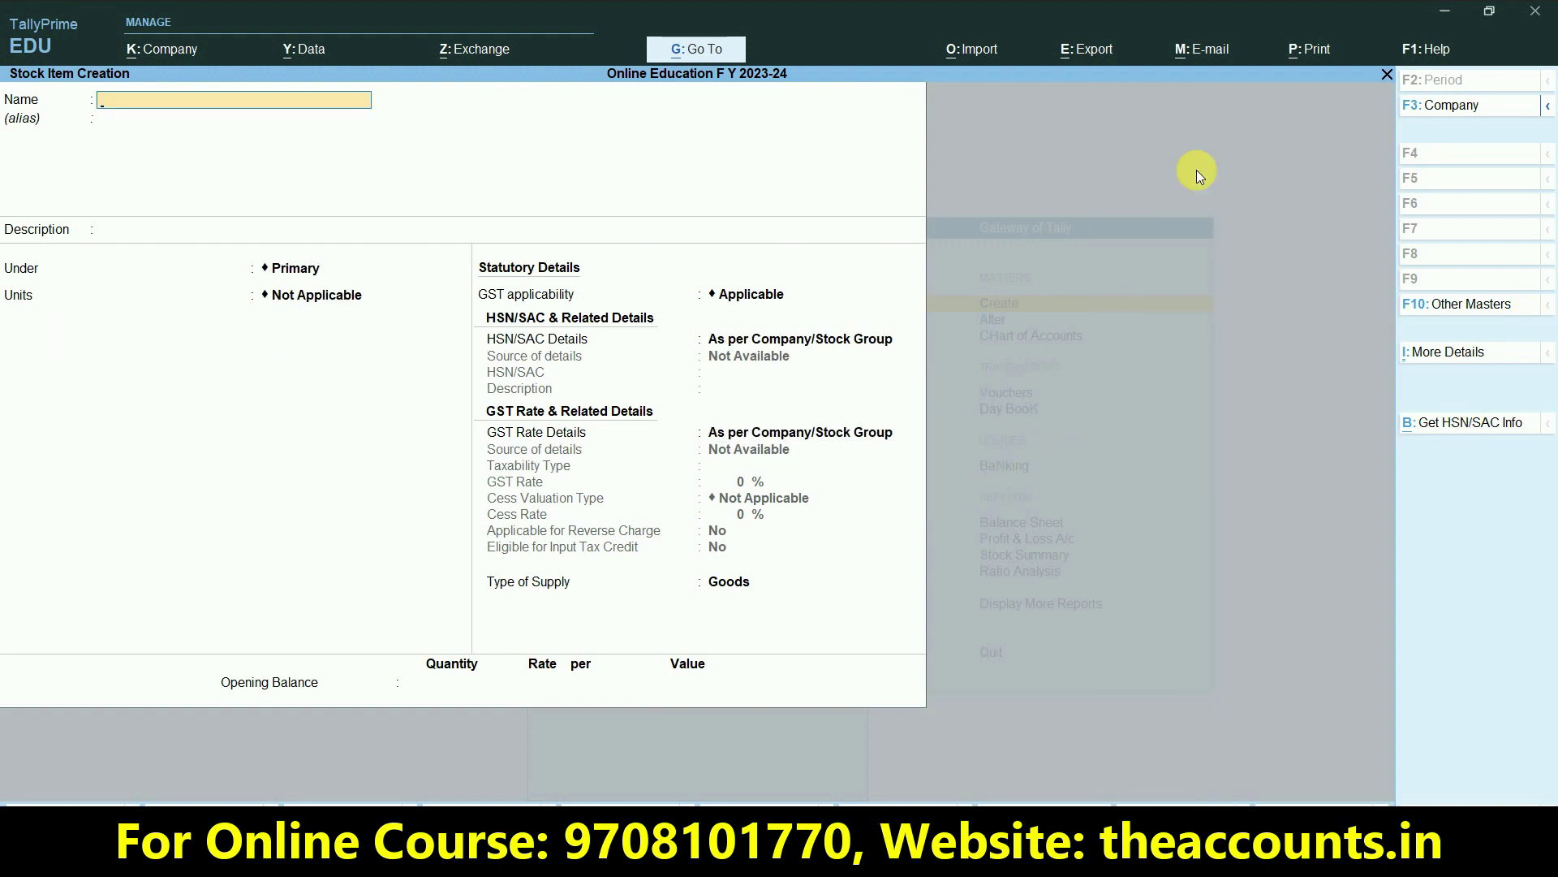
Step: Start a stock item named "Power Bank - I Phone" under the ACCS. group with unit UNT and GST Applicable
text(Power Babk Phone)
key(Return)
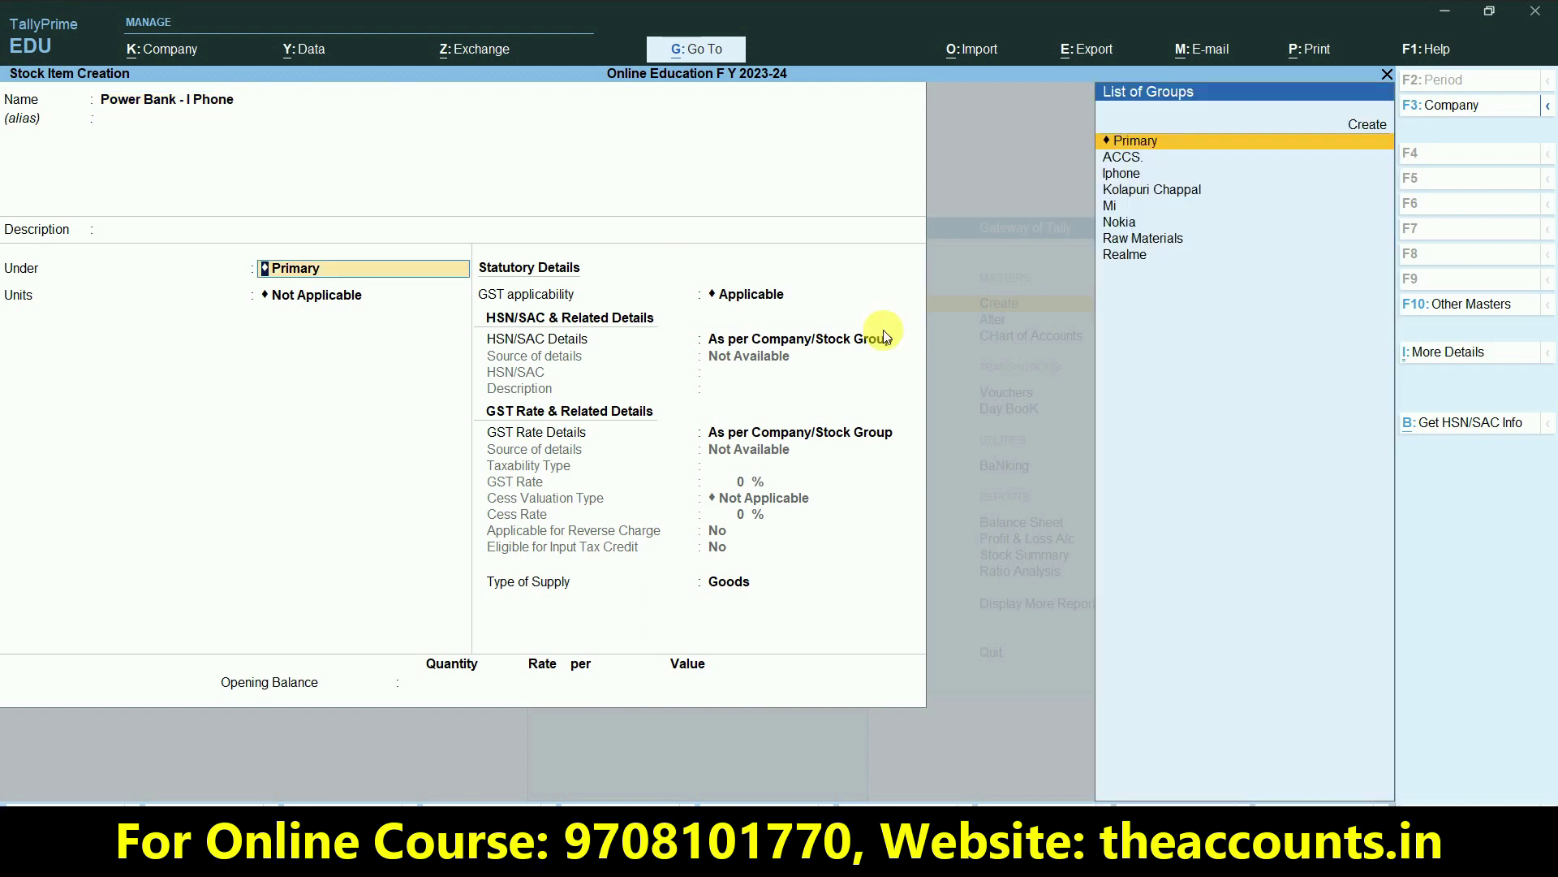
text(A)
key(Return)
text(UNT)
key(Return)
key(Return)
key(Return)
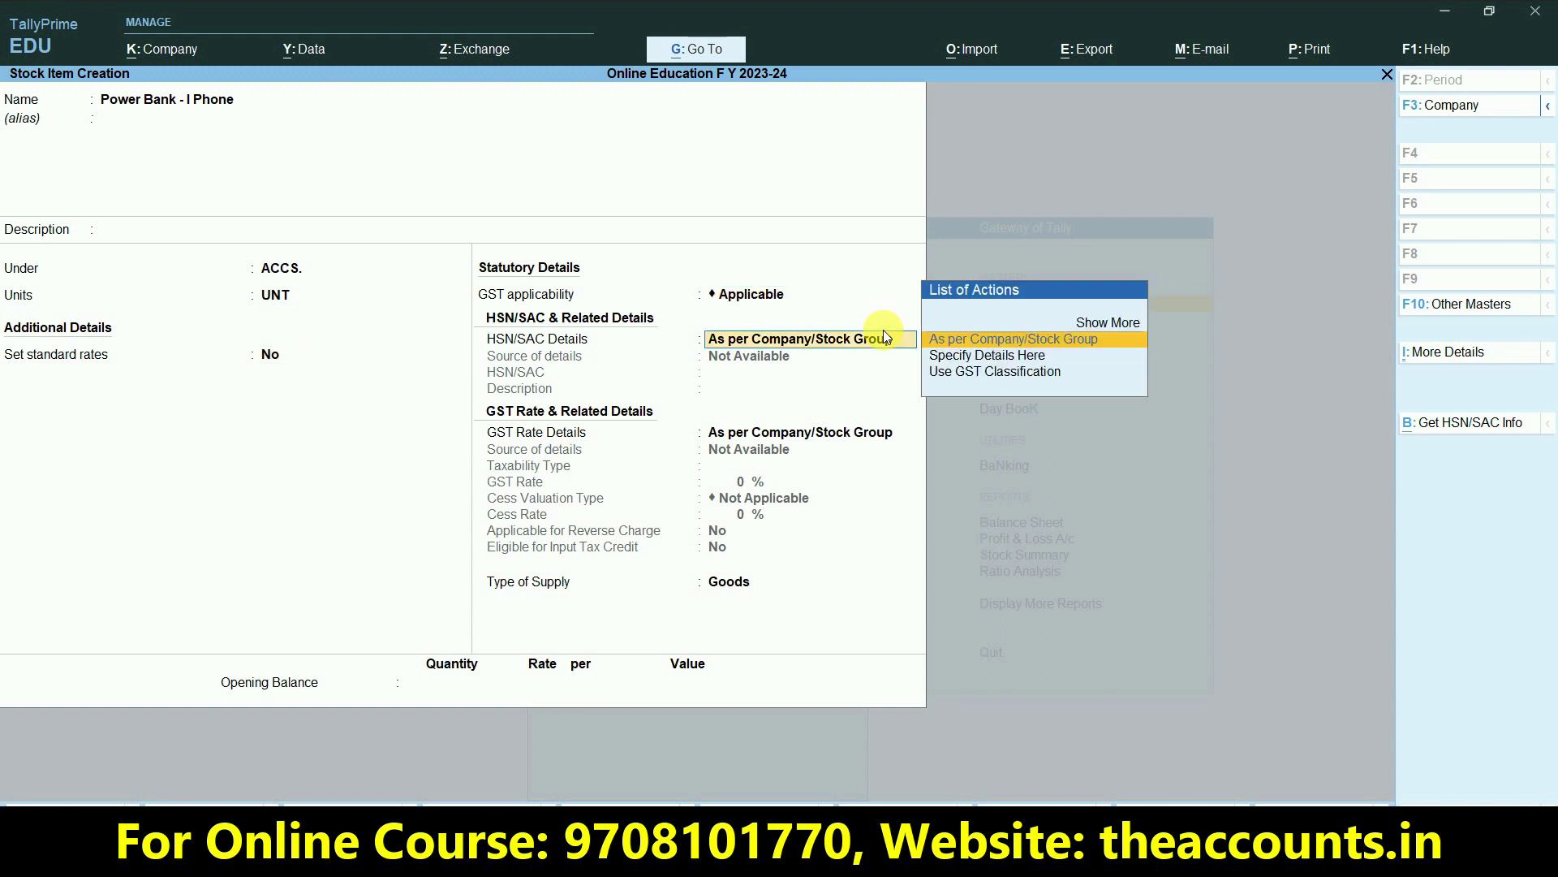
Step: Take the power bank's HSN/SAC details from the GST classification Mobile Acc - 28%
key(Down)
key(Down)
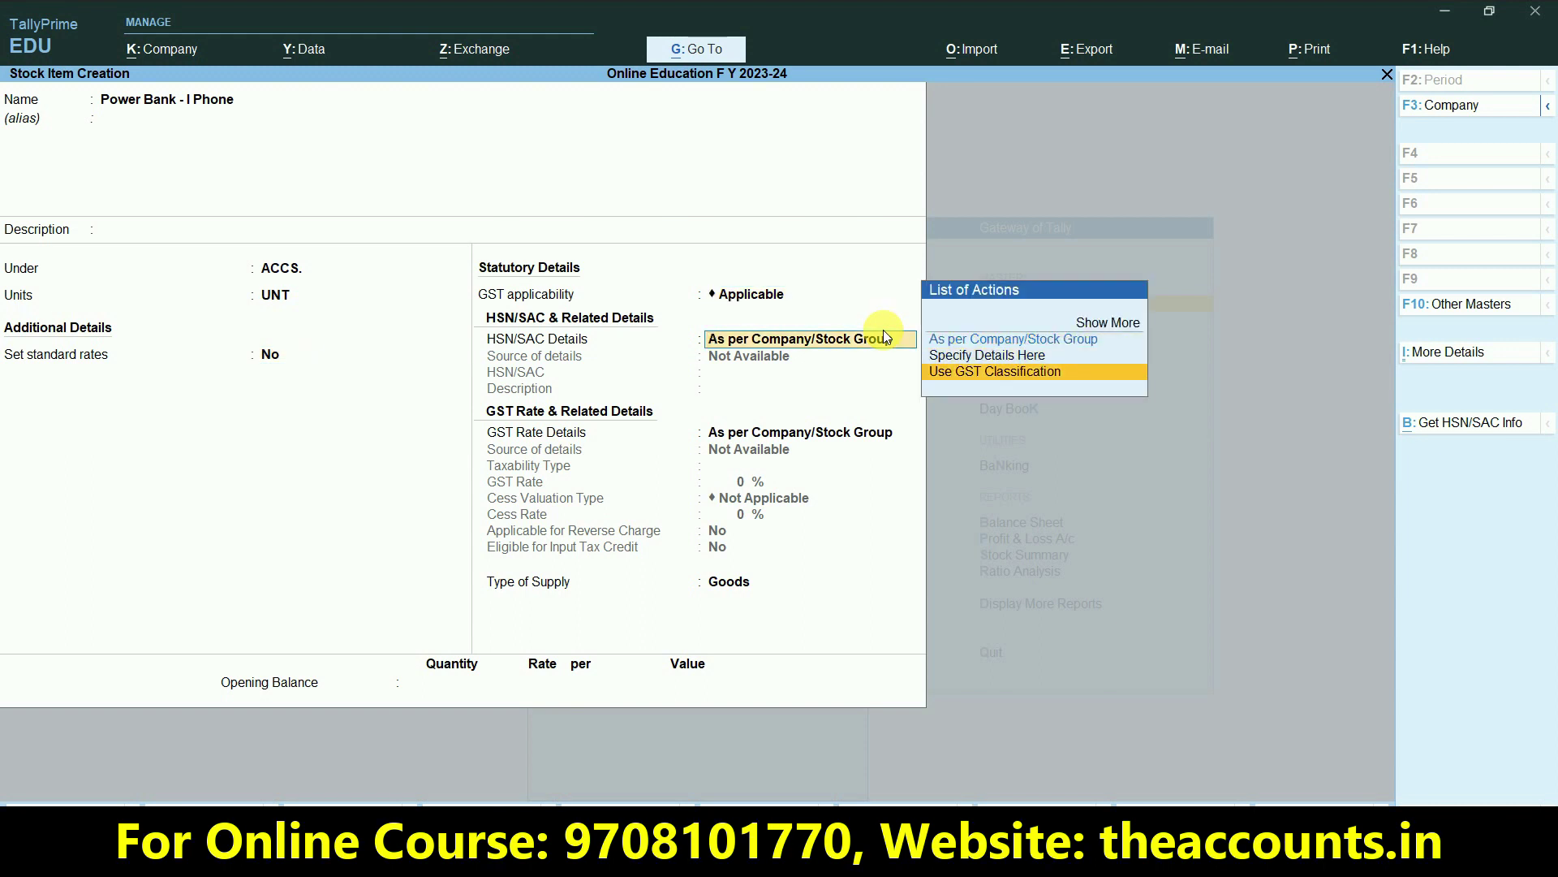
key(ctrl)
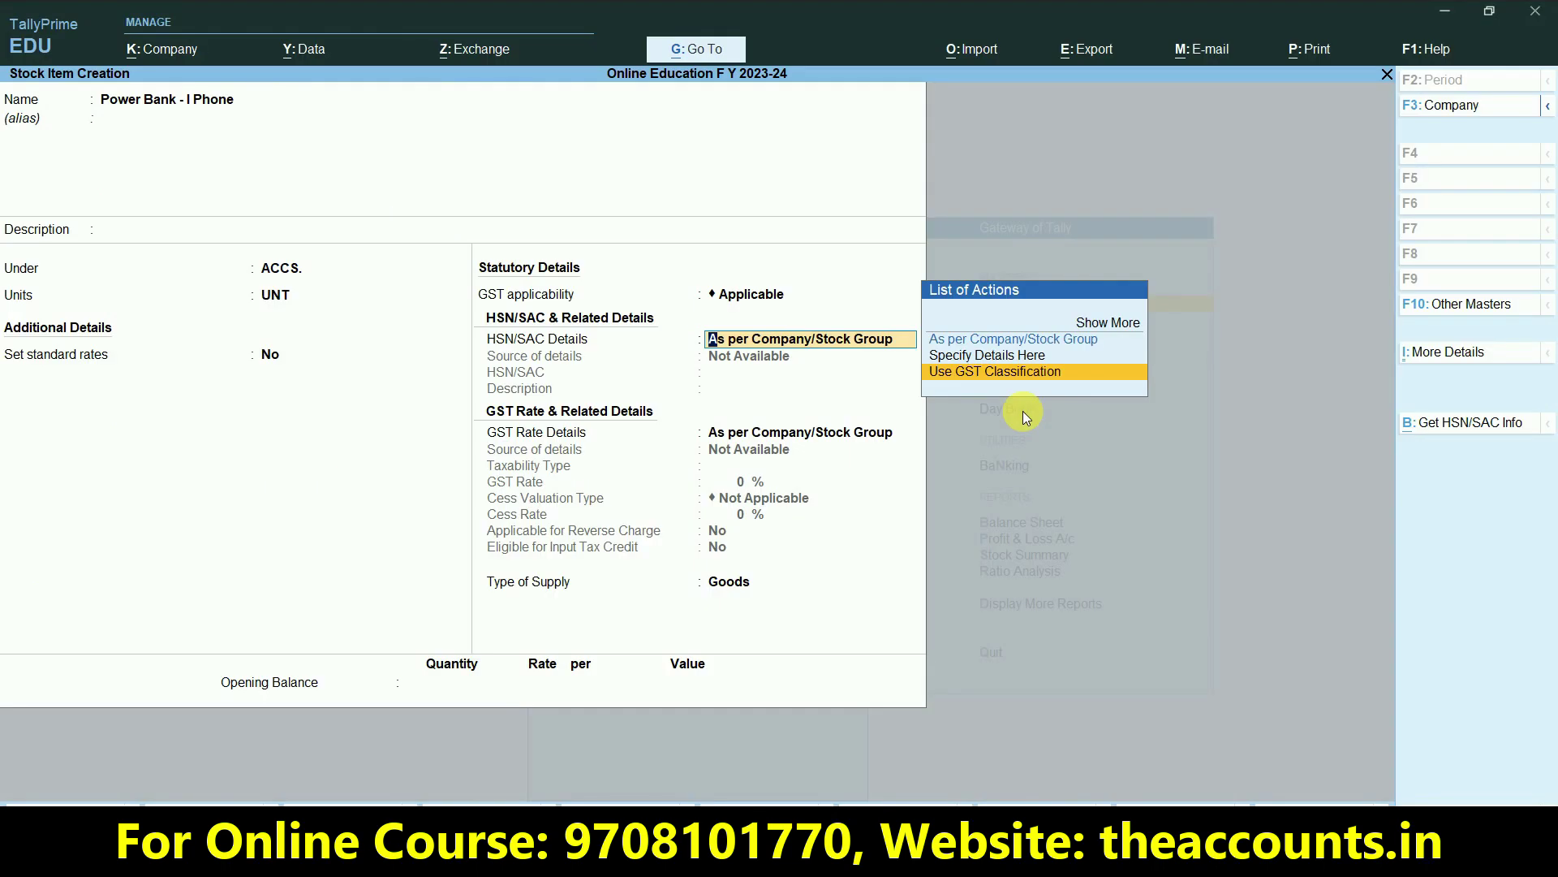
key(Return)
key(Down)
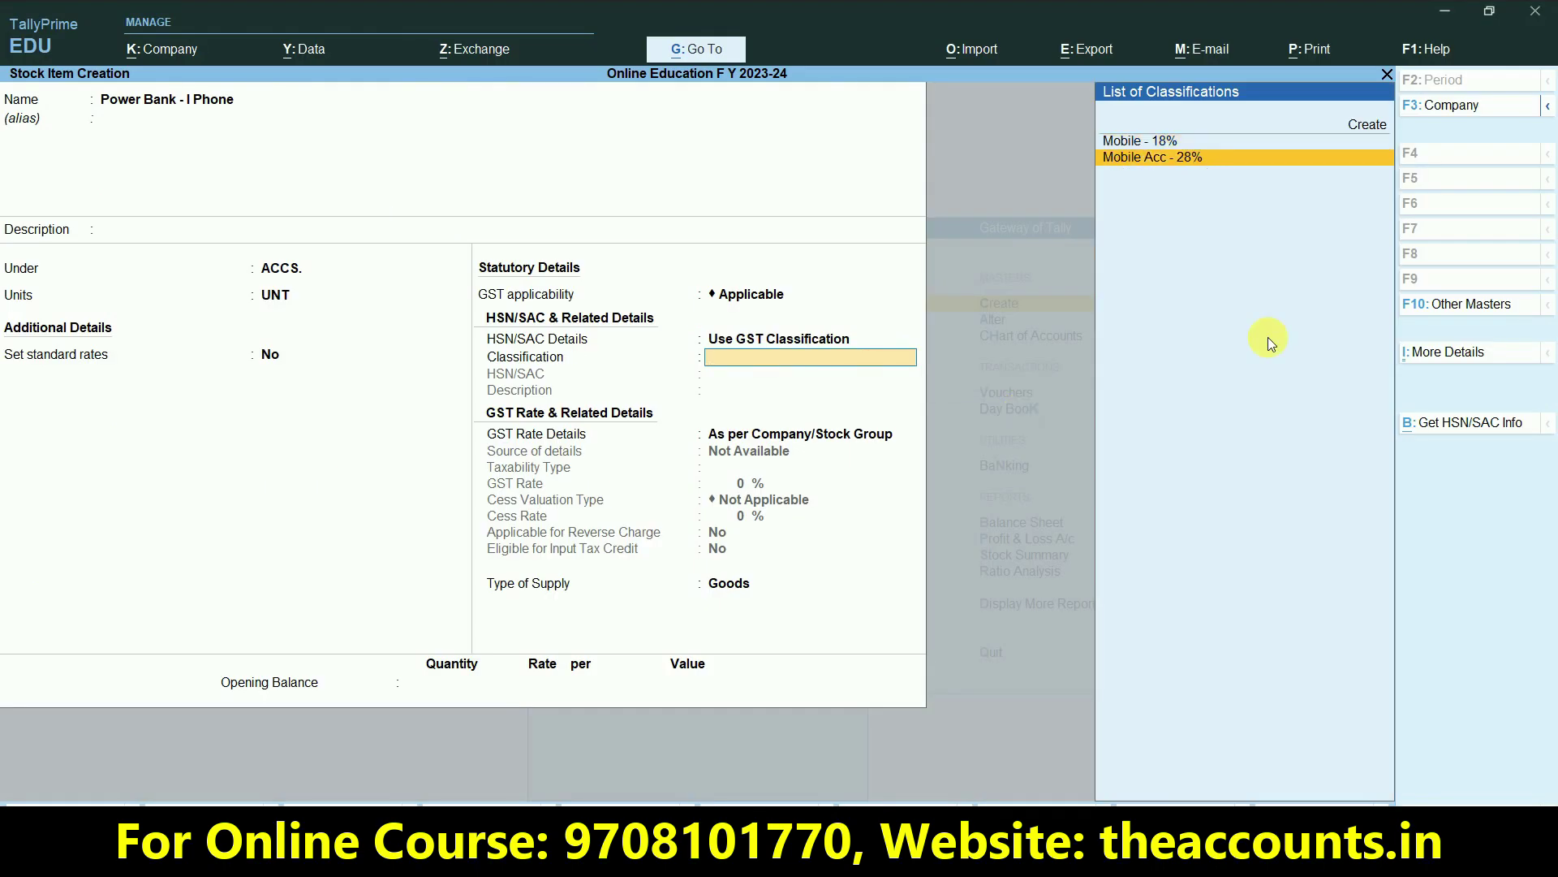
key(ctrl)
key(Return)
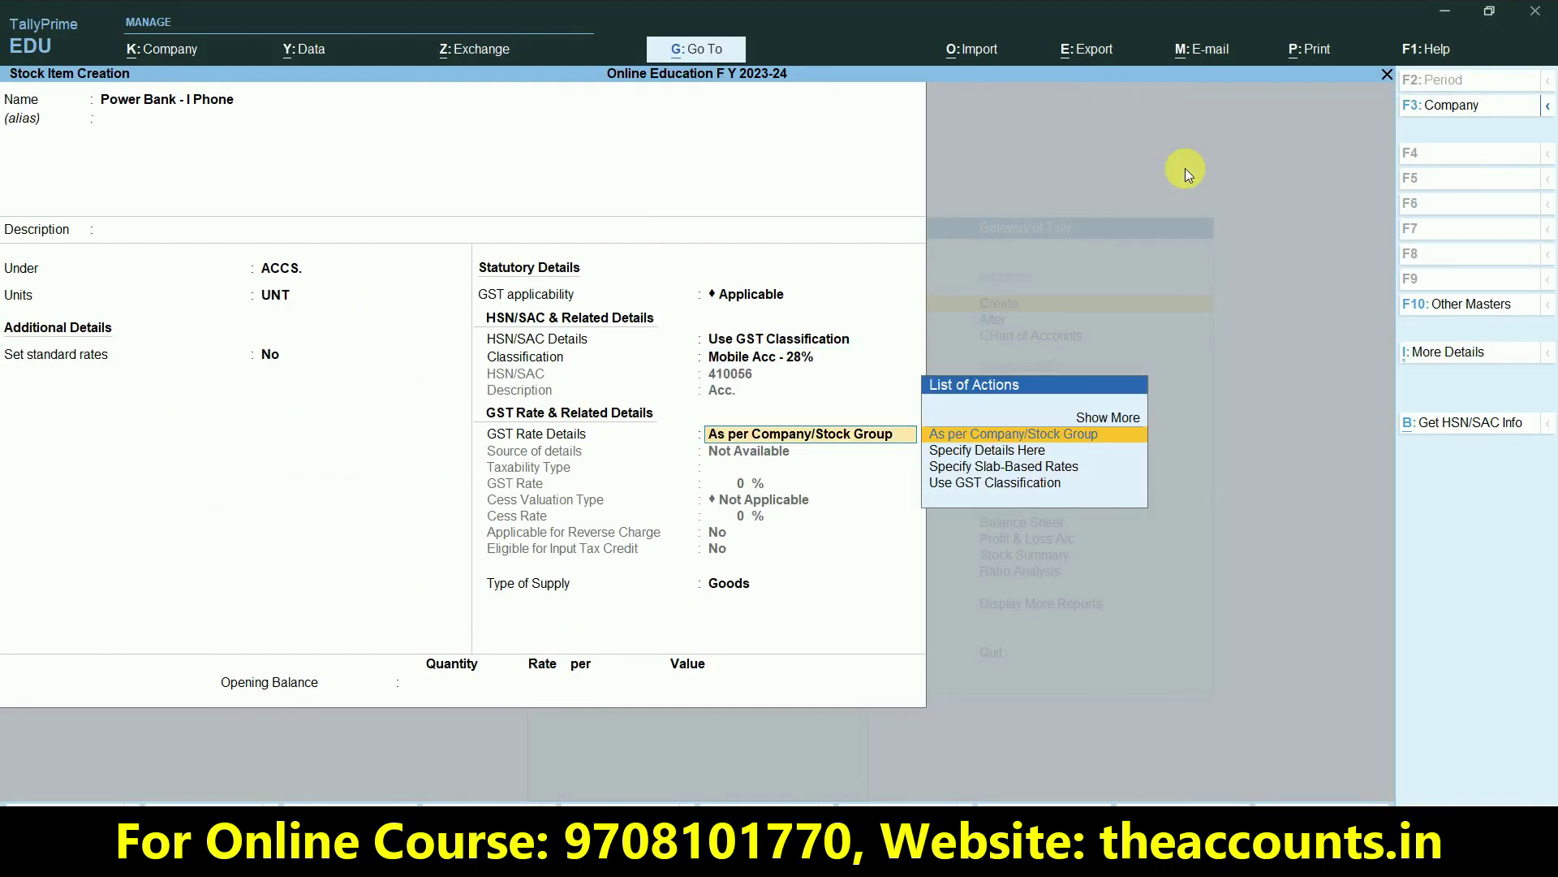
Step: Take the power bank's GST rate details from the Mobile Acc - 28% classification and save the stock item
key(Down)
key(Down)
key(Down)
key(Return)
key(Down)
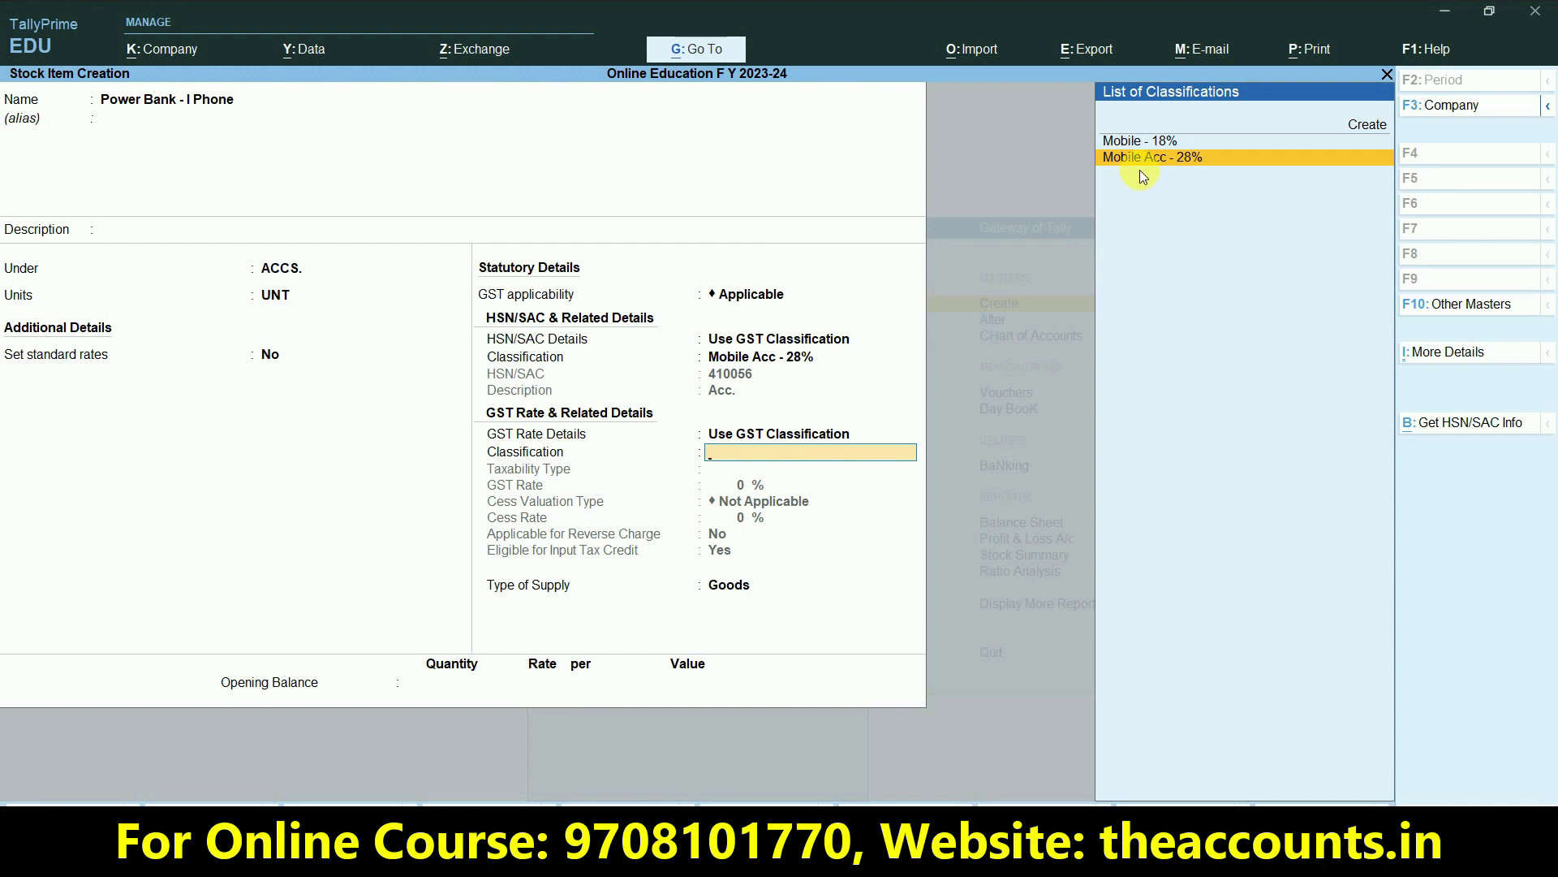
key(Return)
key(Return)
key(Return)
key(Return)
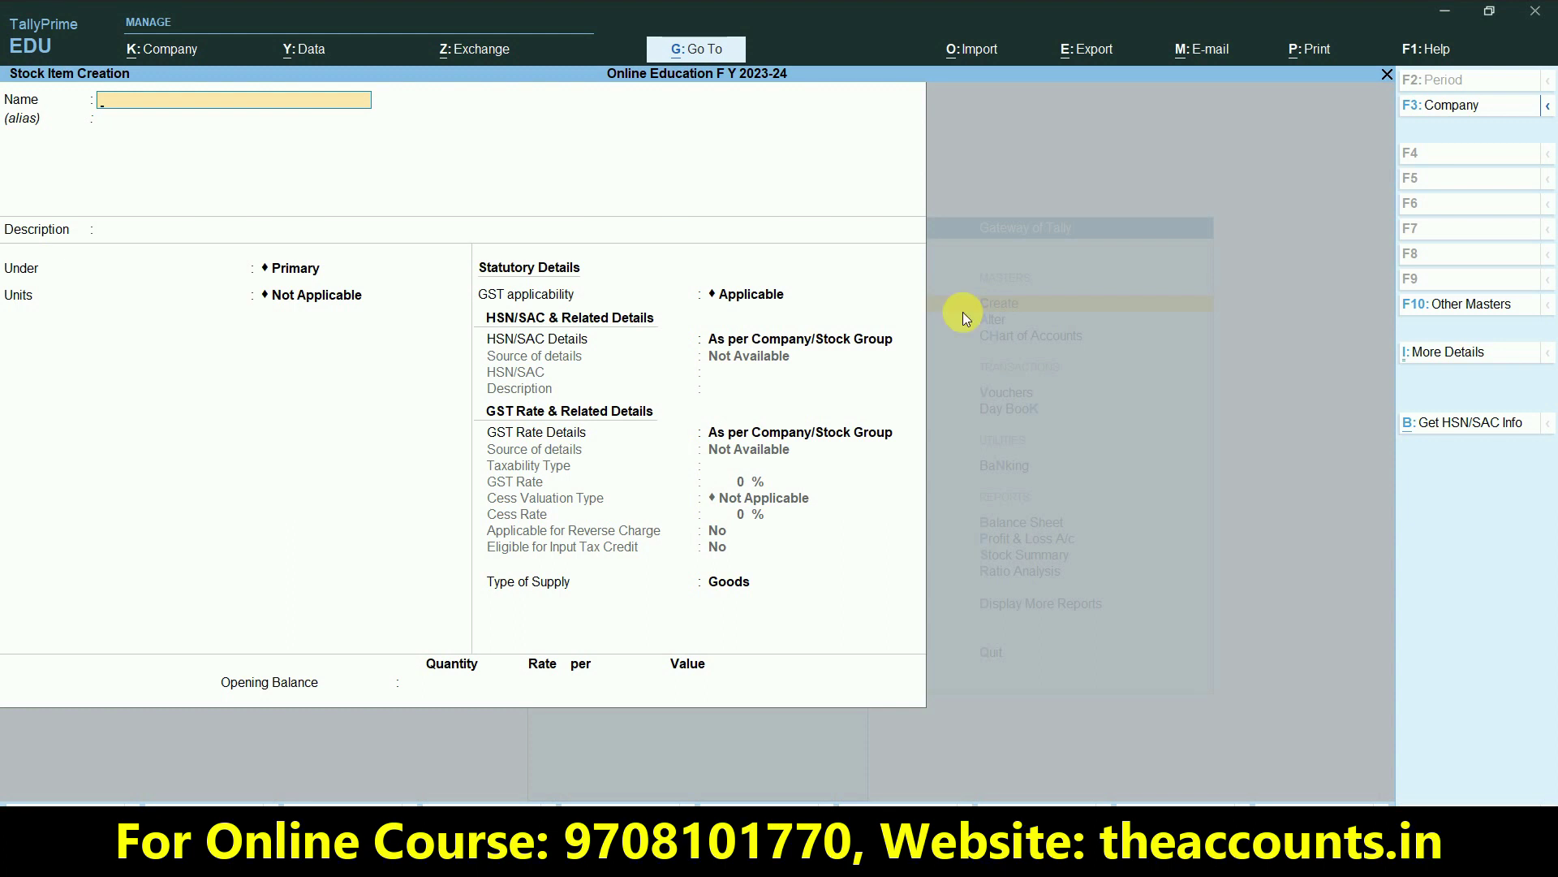
Step: Start a purchase voucher with supplier invoice number 250 dated 31-Mar-24
key(Escape)
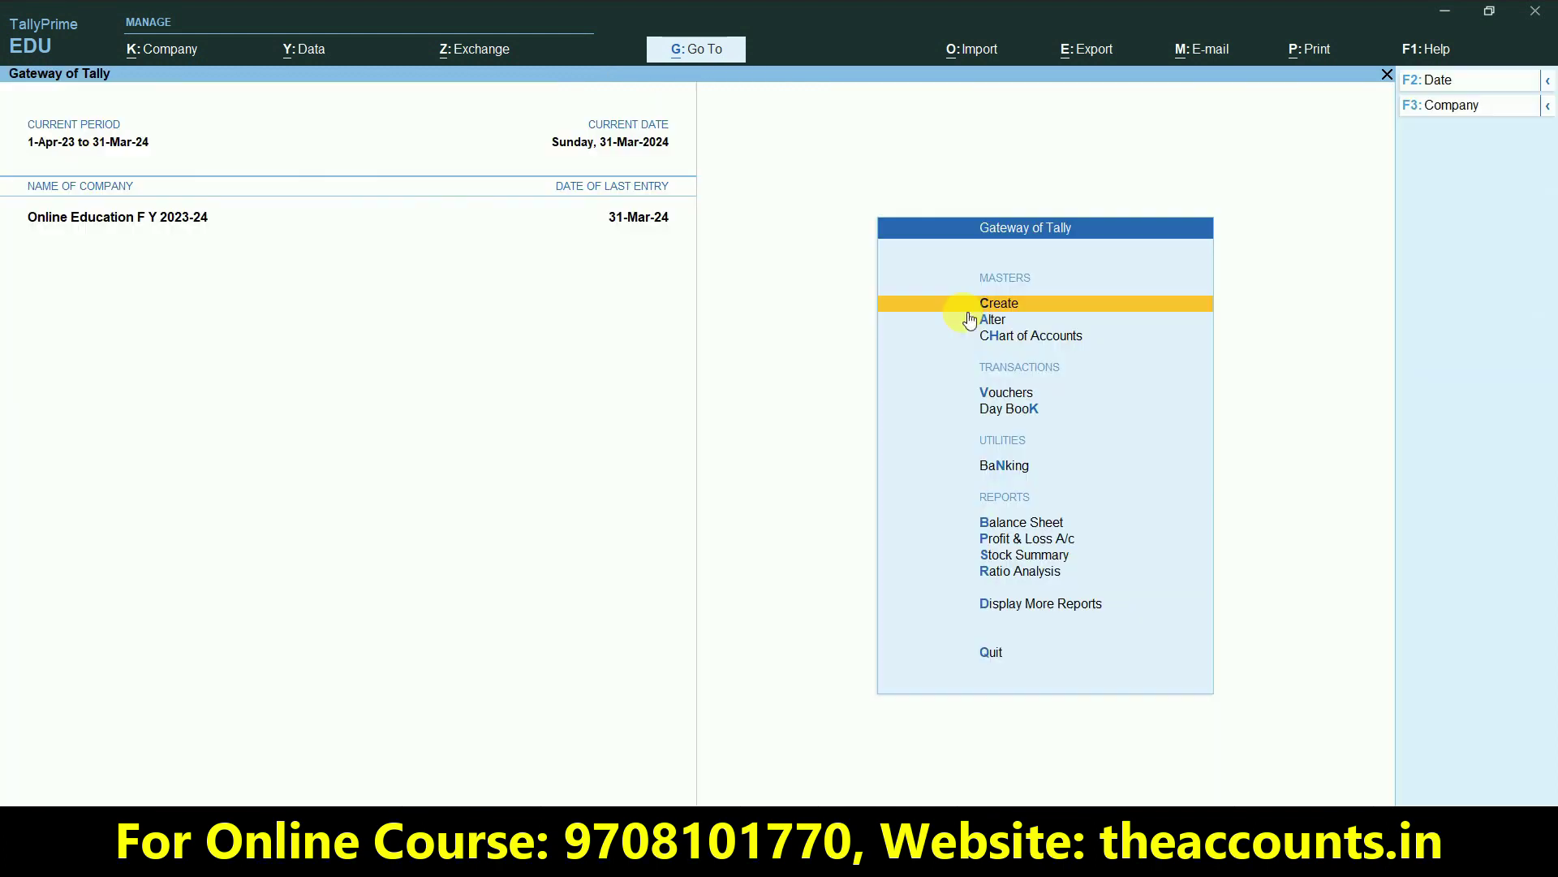
key(v)
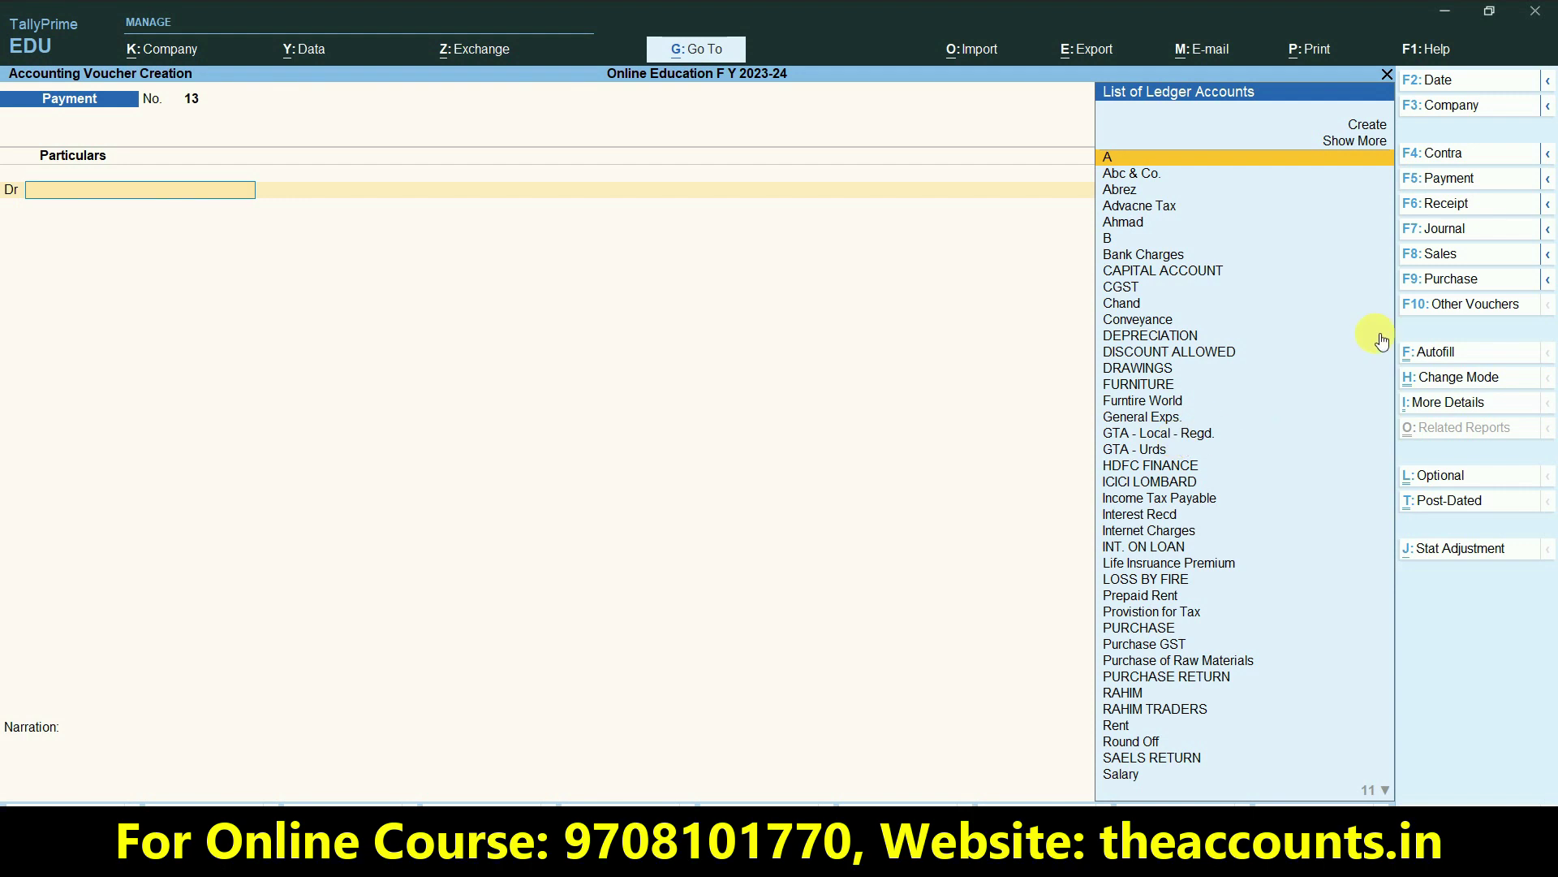
click(1459, 281)
text(250)
key(Return)
key(Return)
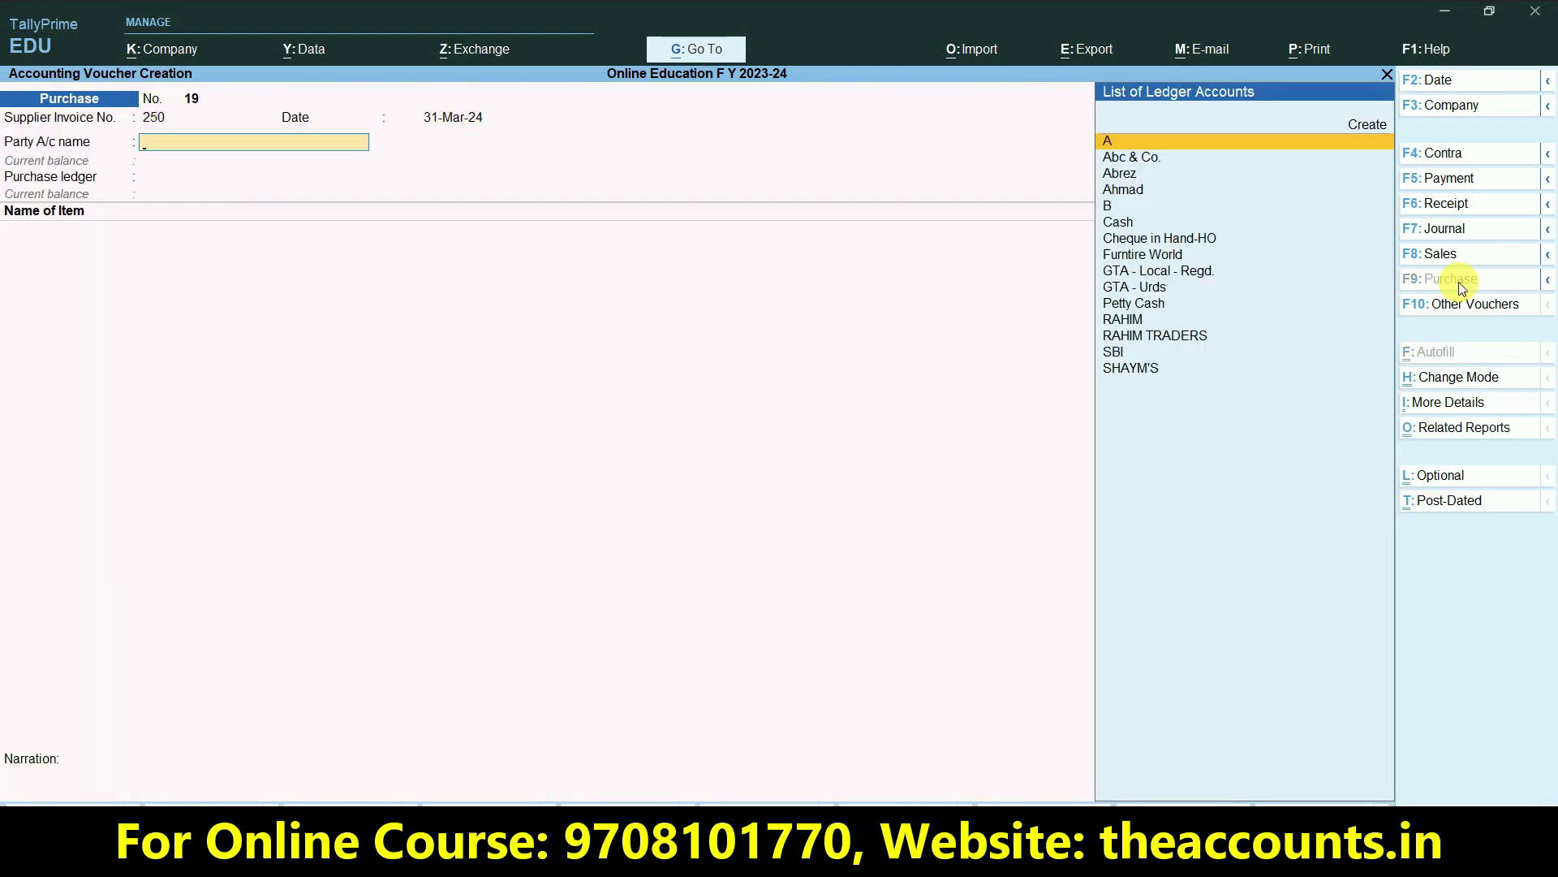
Step: Set the voucher's party account to RAHIM TRADERS and the purchase ledger to Purchase GST
key(Down)
key(Down)
key(Down)
key(Down)
key(Down)
key(Down)
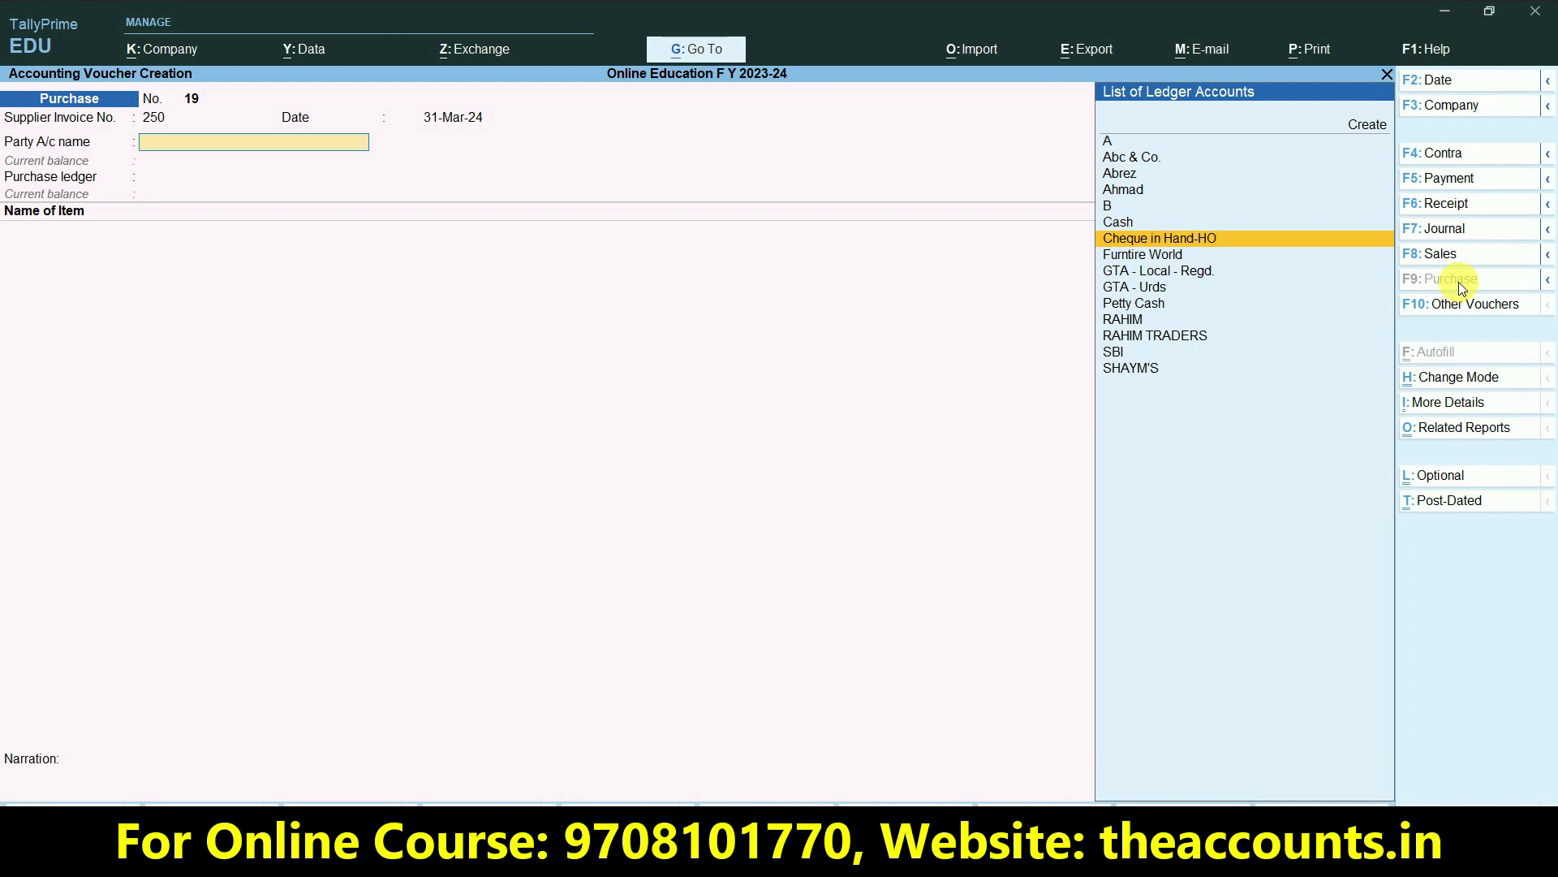
key(Down)
key(Down)
key(Down)
key(Down)
key(Down)
key(Down)
key(Return)
key(Return)
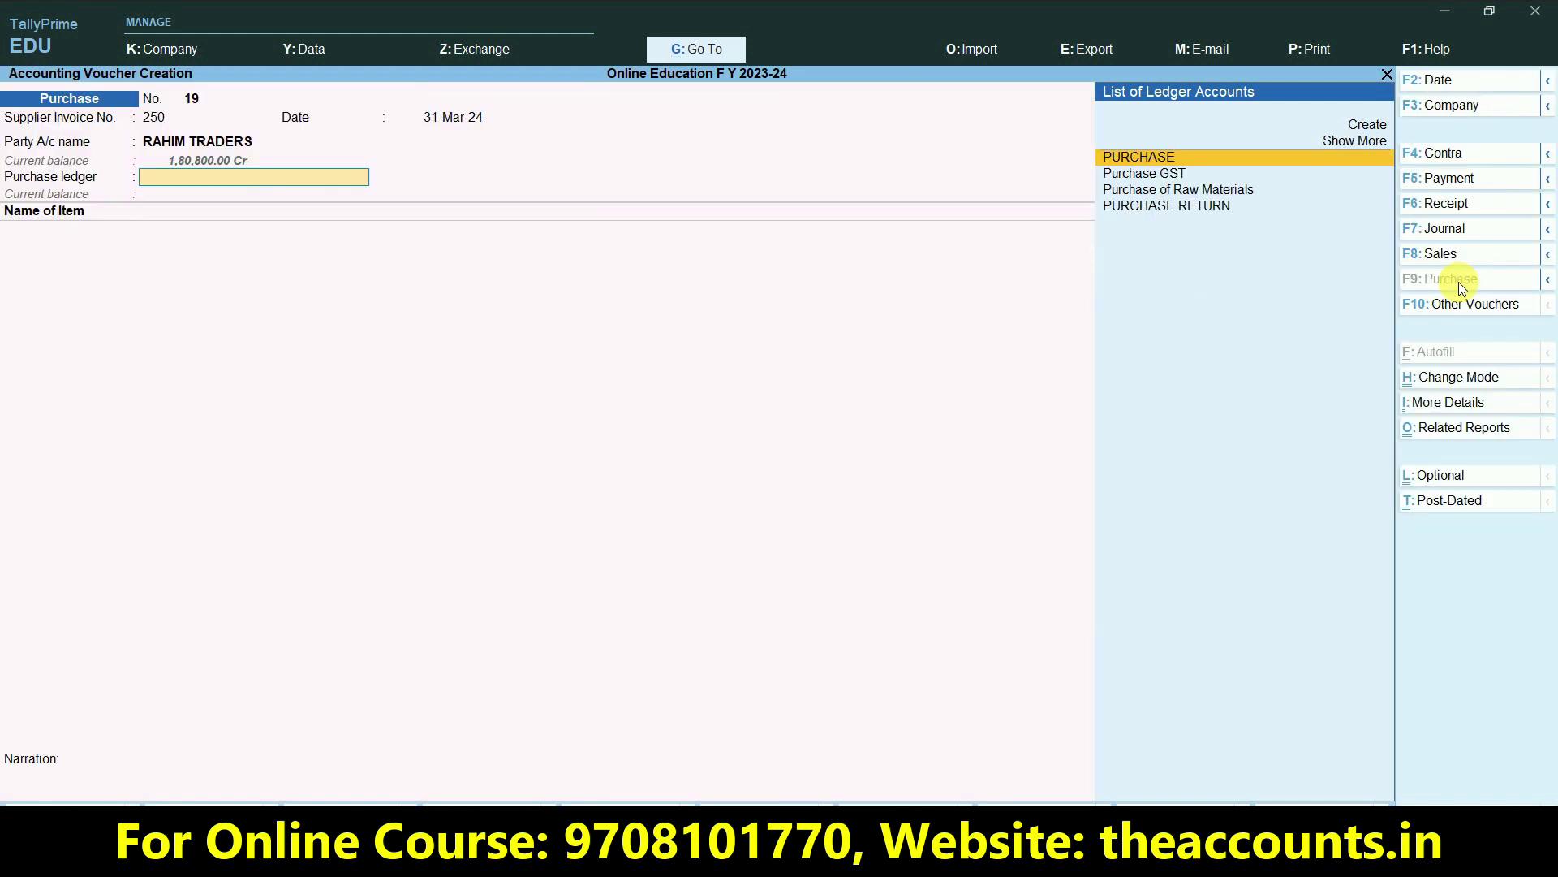
key(Down)
key(Return)
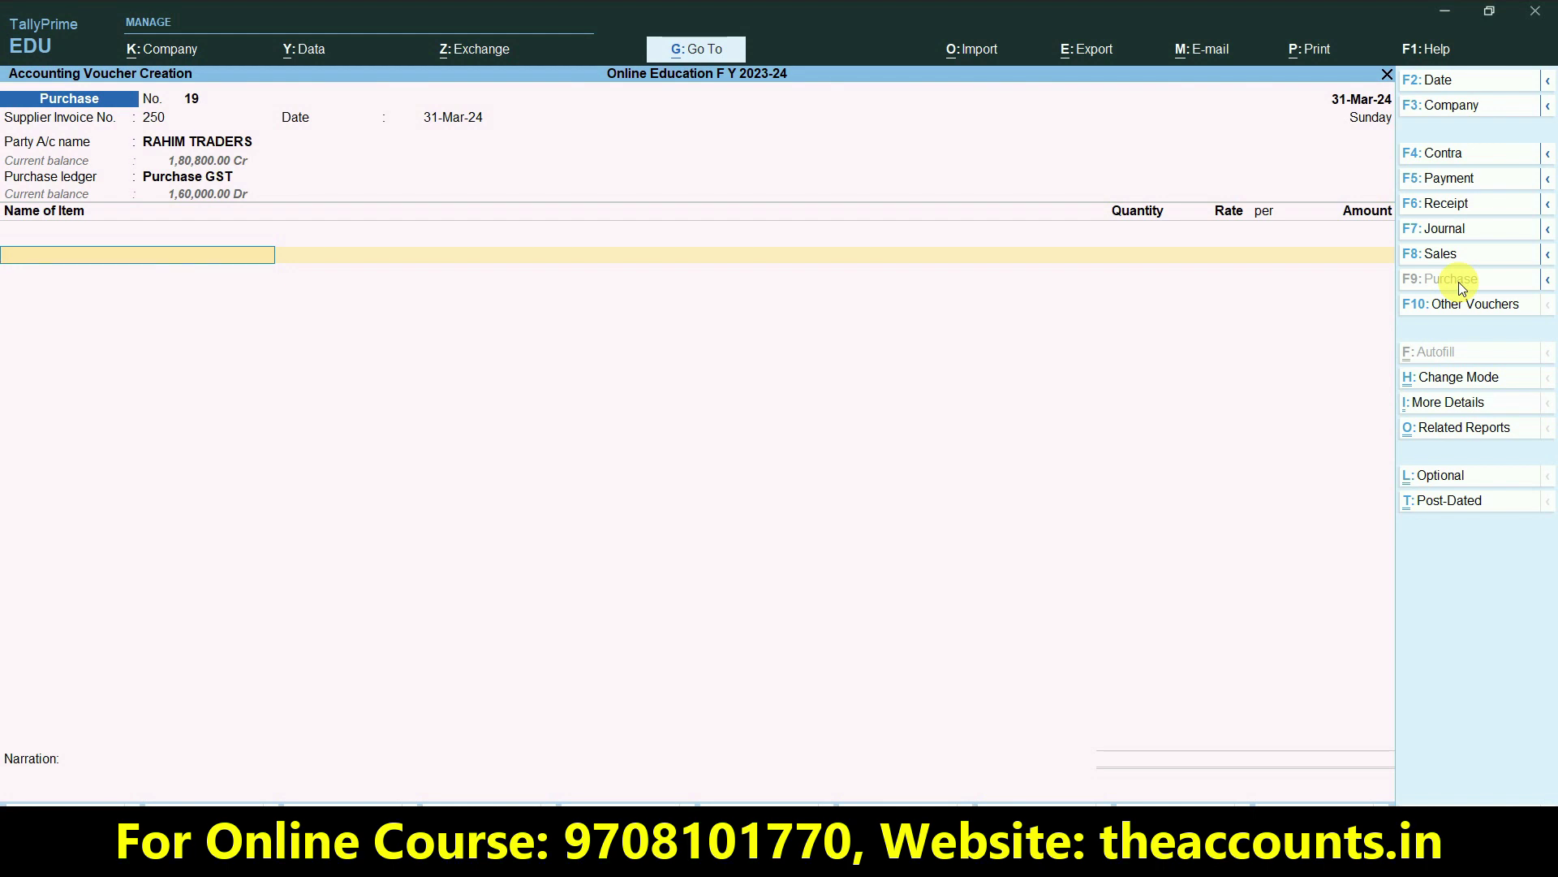
Step: Add the stock item Apple 13 with tracking number Not Applicable and allocate it to godown Location - 1
text(13)
key(Down)
key(Up)
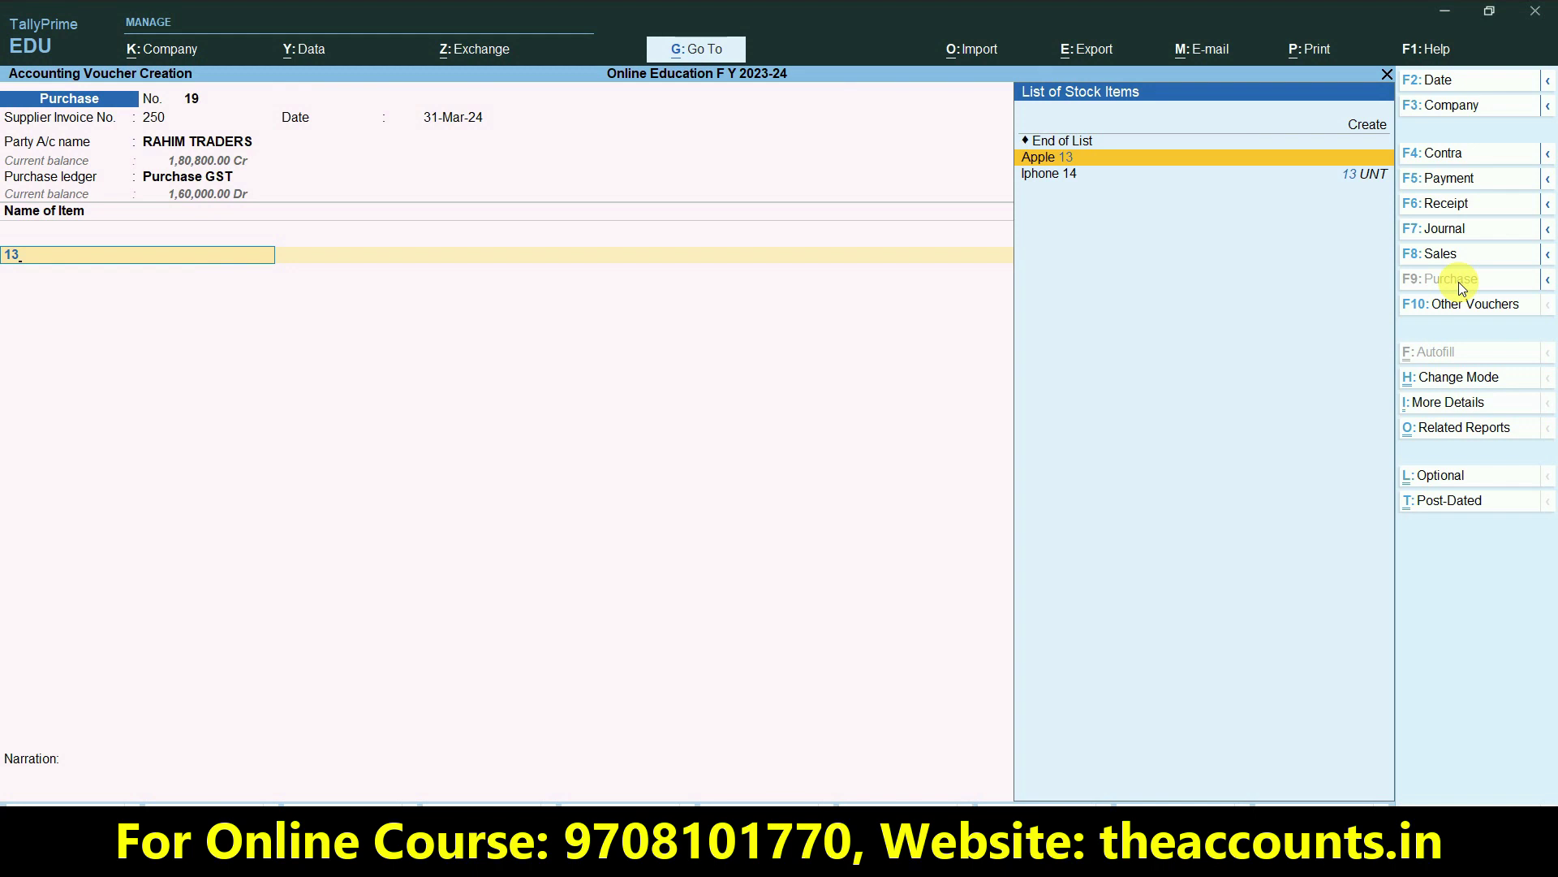
key(Return)
key(Return)
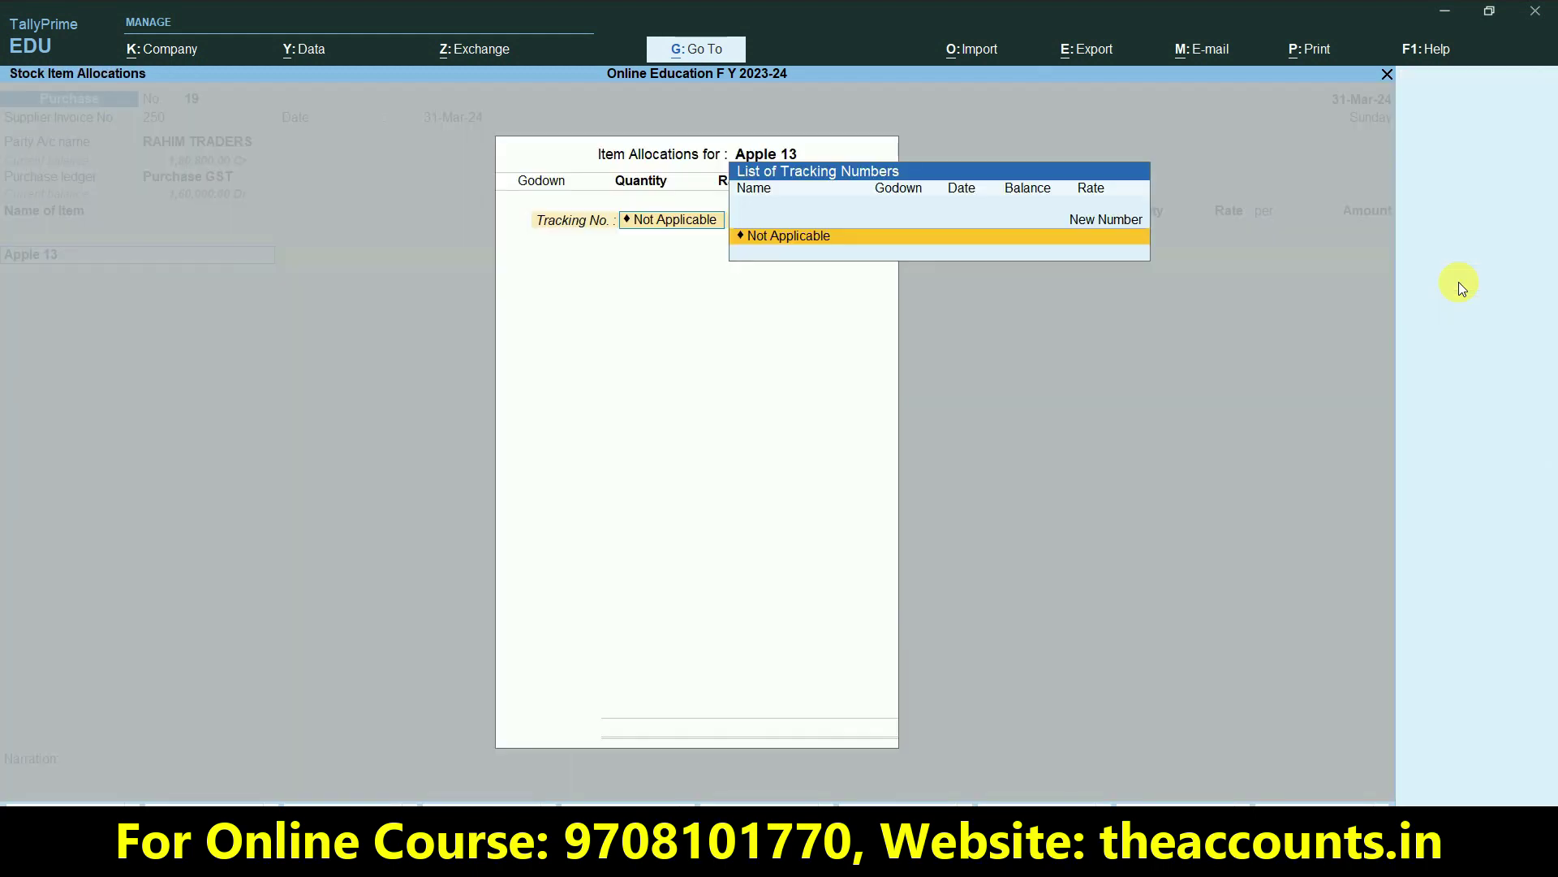
key(Return)
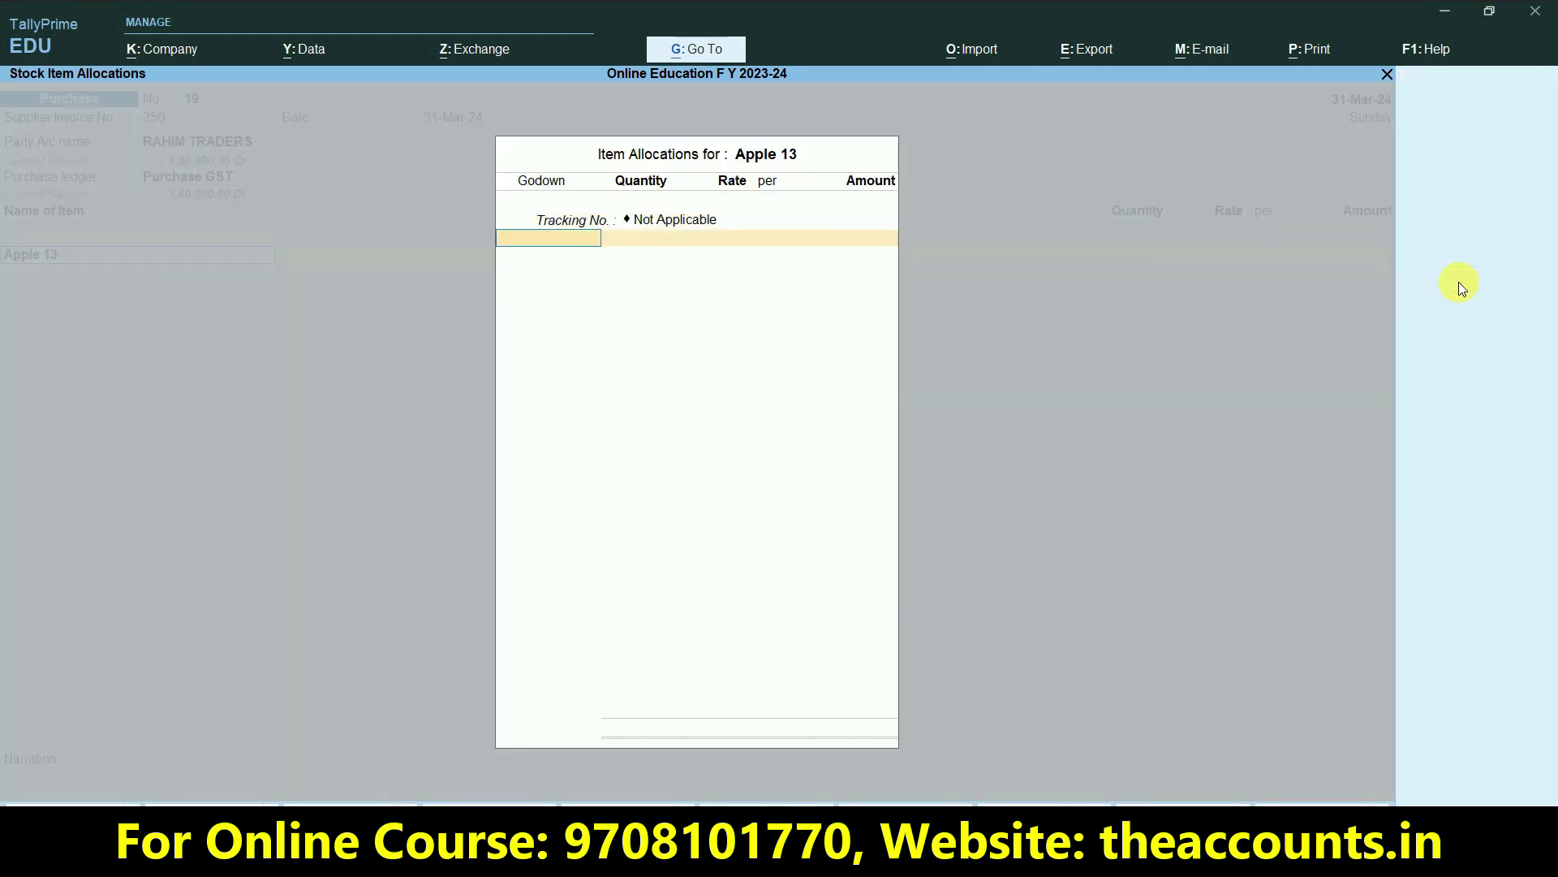
key(Down)
key(Down)
key(Down)
key(Up)
key(Up)
key(Return)
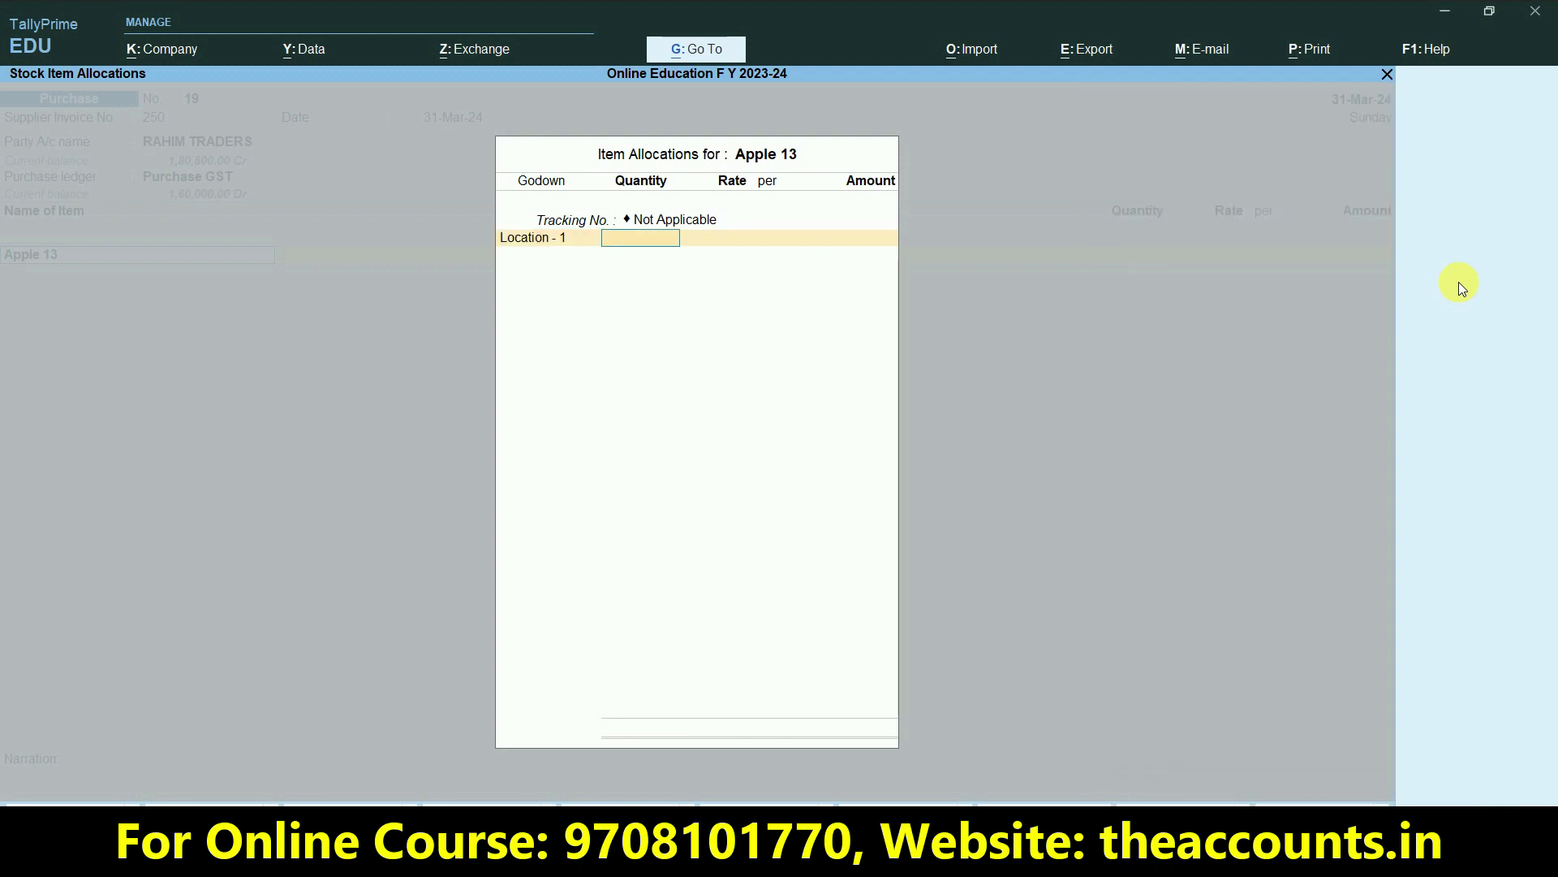
Step: Enter 2 UNT of Apple 13 at a rate of 90,000, keeping GST rate and HSN/SAC details as per Masters/Company
text(2)
key(Return)
text(90000)
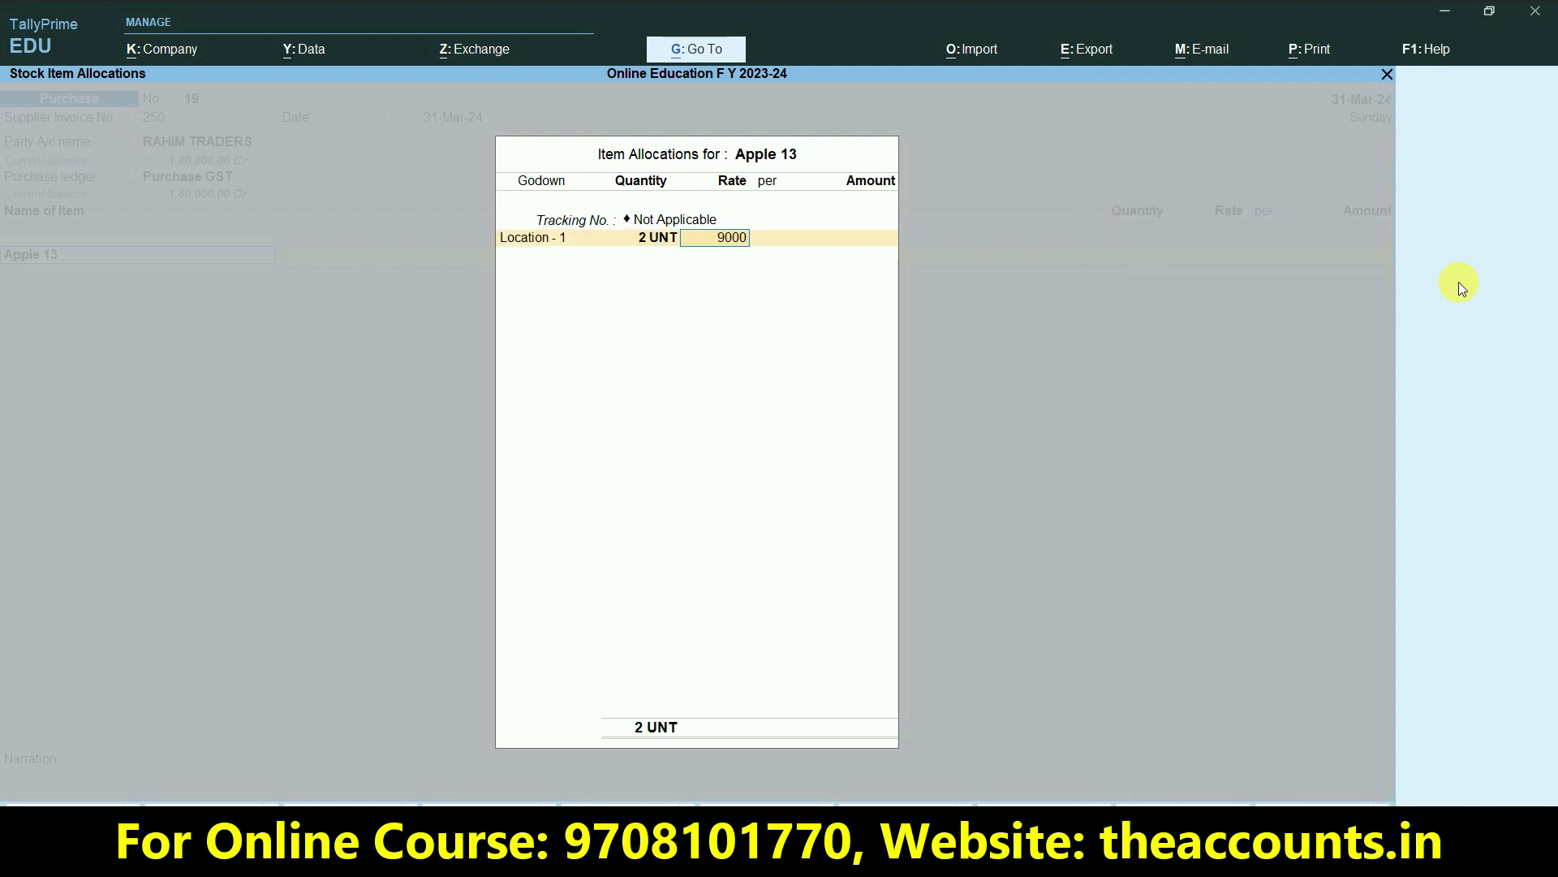
key(Return)
key(Return)
key(Return)
key(Return)
key(Return)
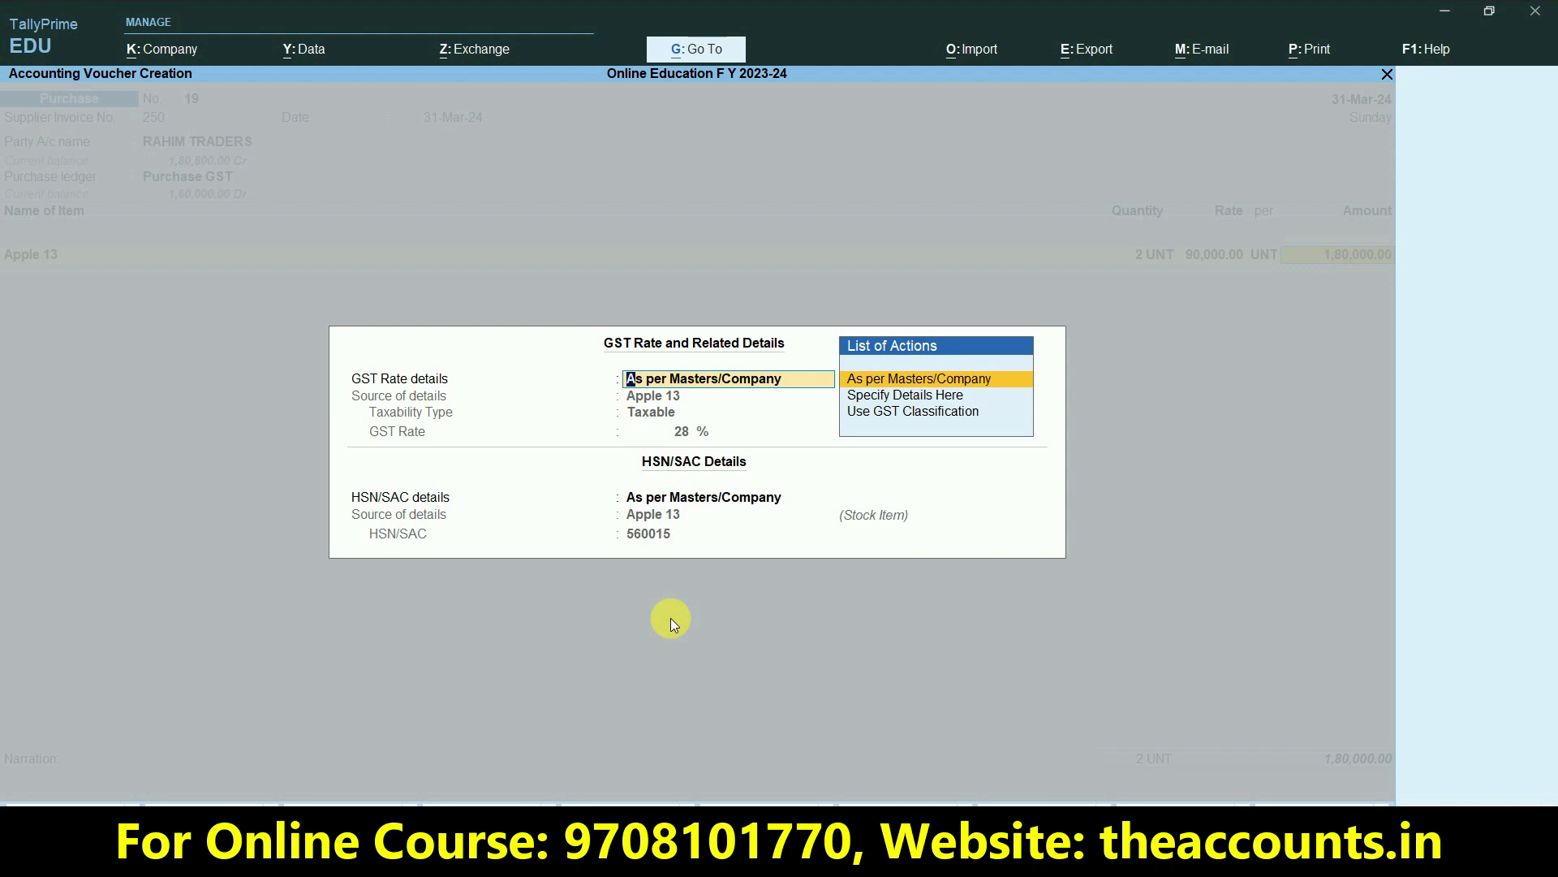
key(Return)
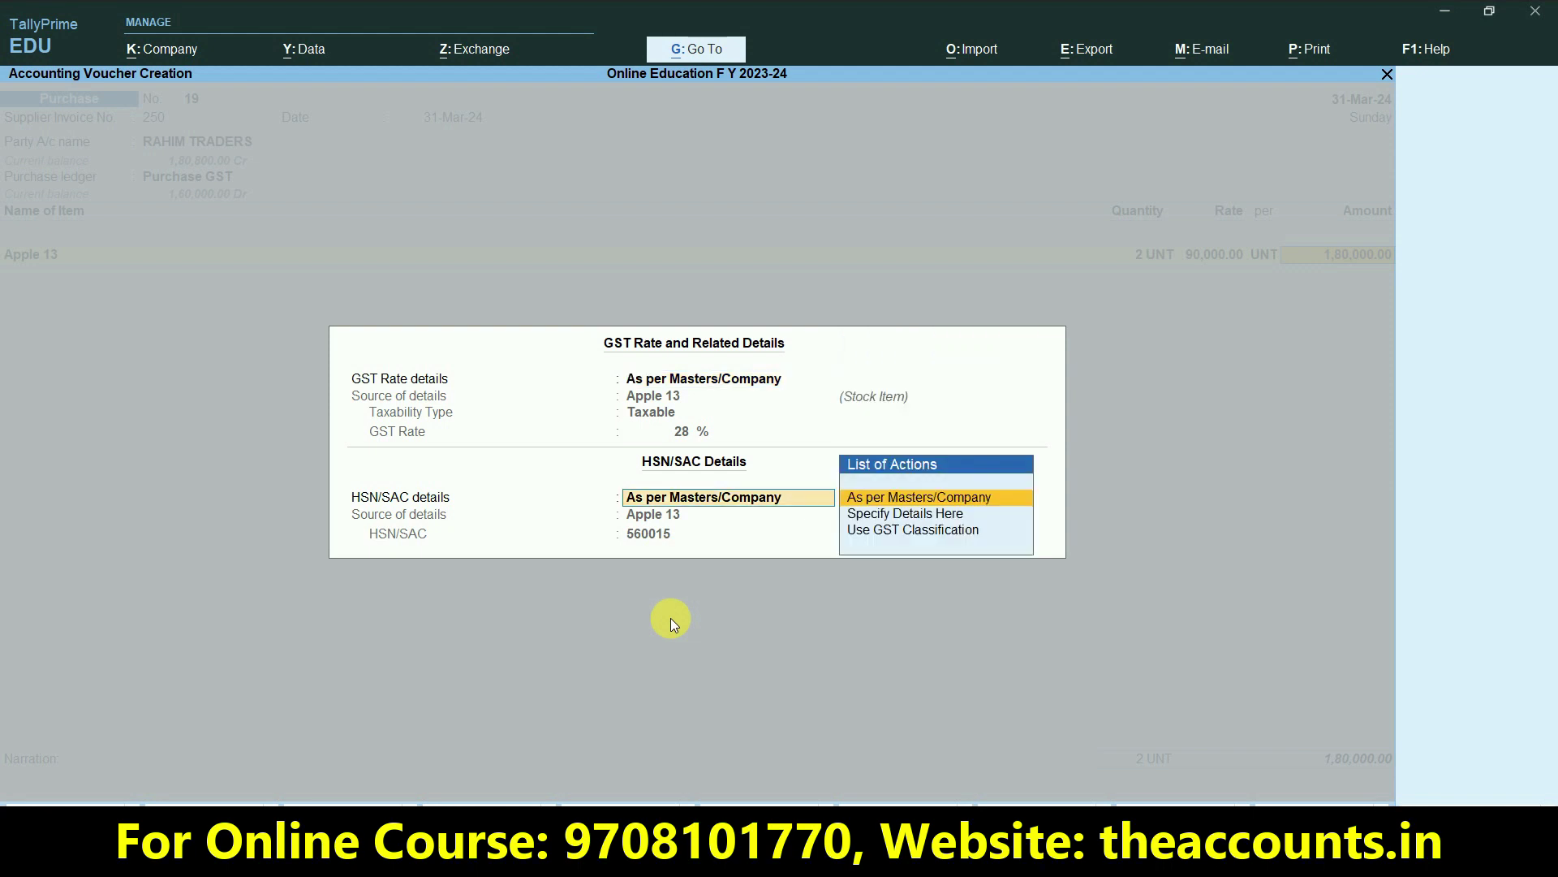
key(Return)
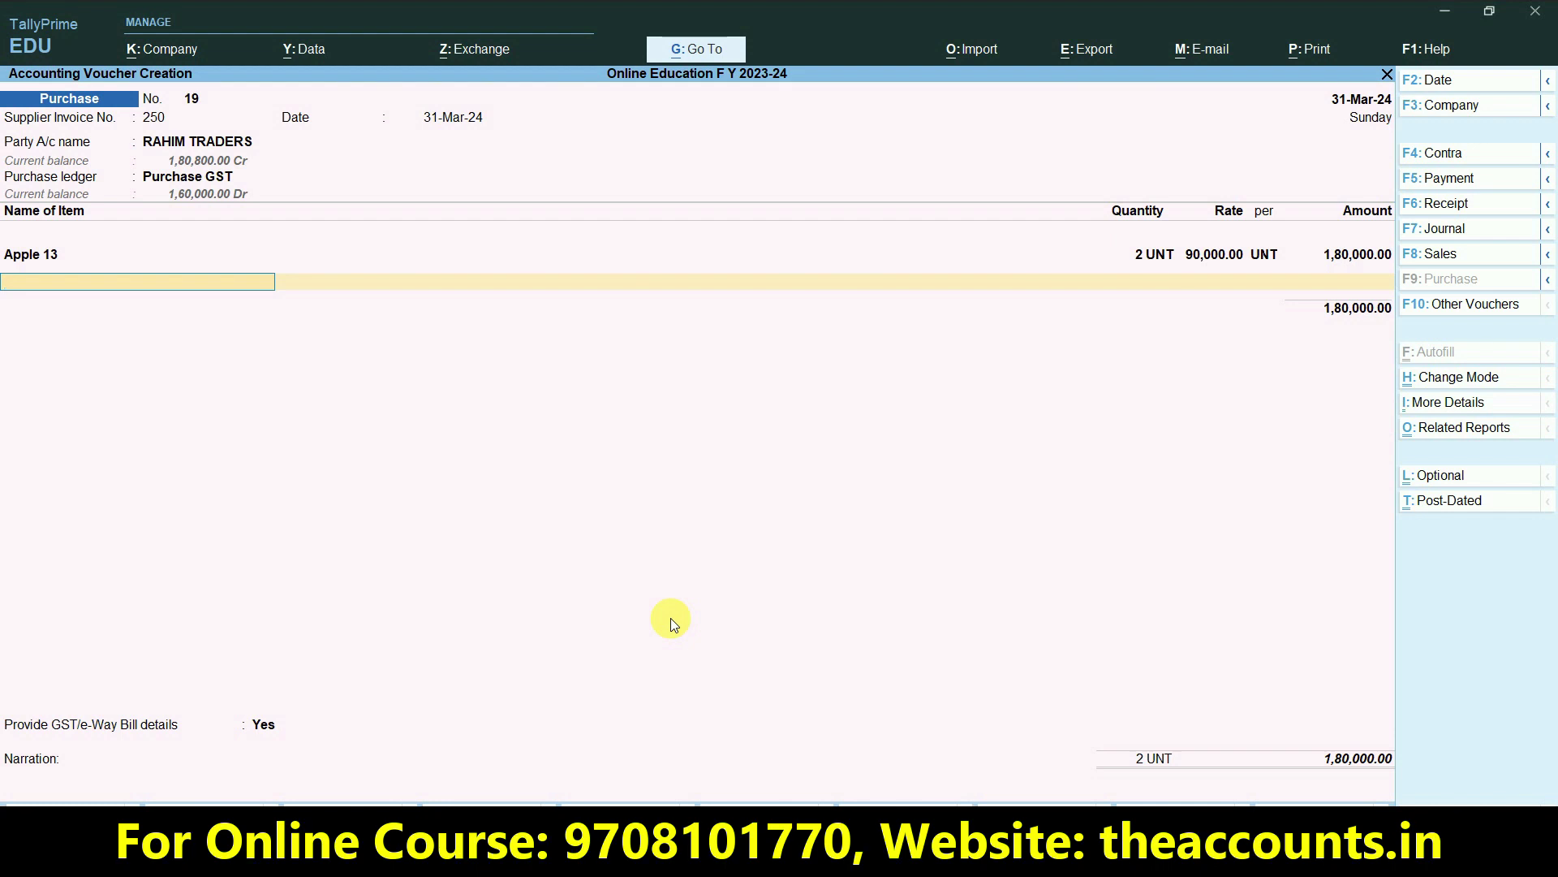
Step: Add the stock item Power Bank - I Phone with tracking number Not Applicable and allocate it to godown Location - 1
text(Powe)
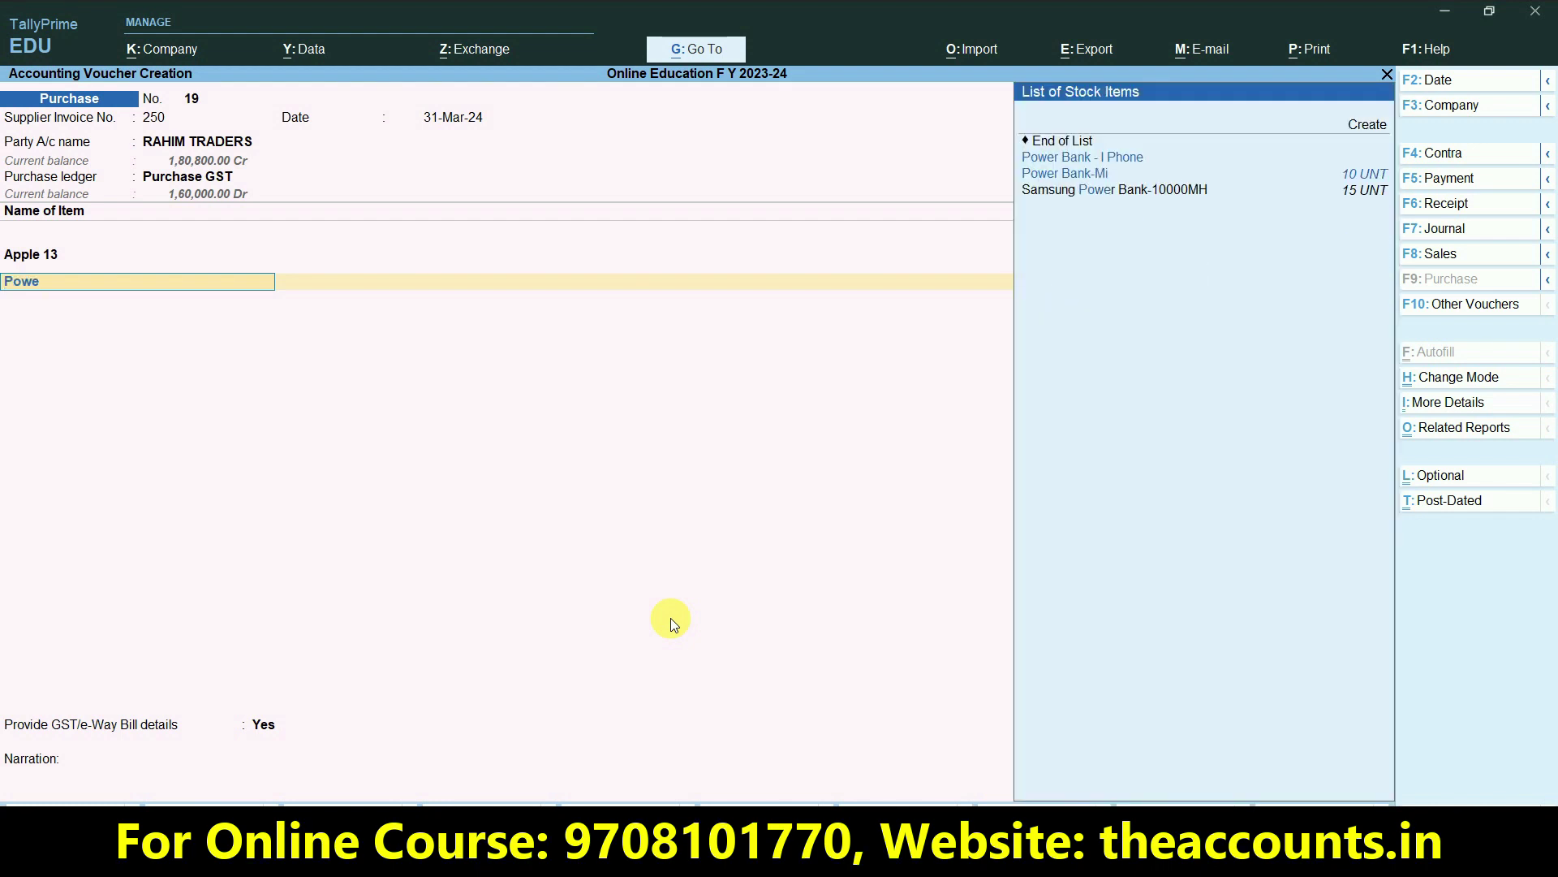
key(Return)
key(Return)
key(Return)
key(Down)
key(Down)
key(Up)
key(Up)
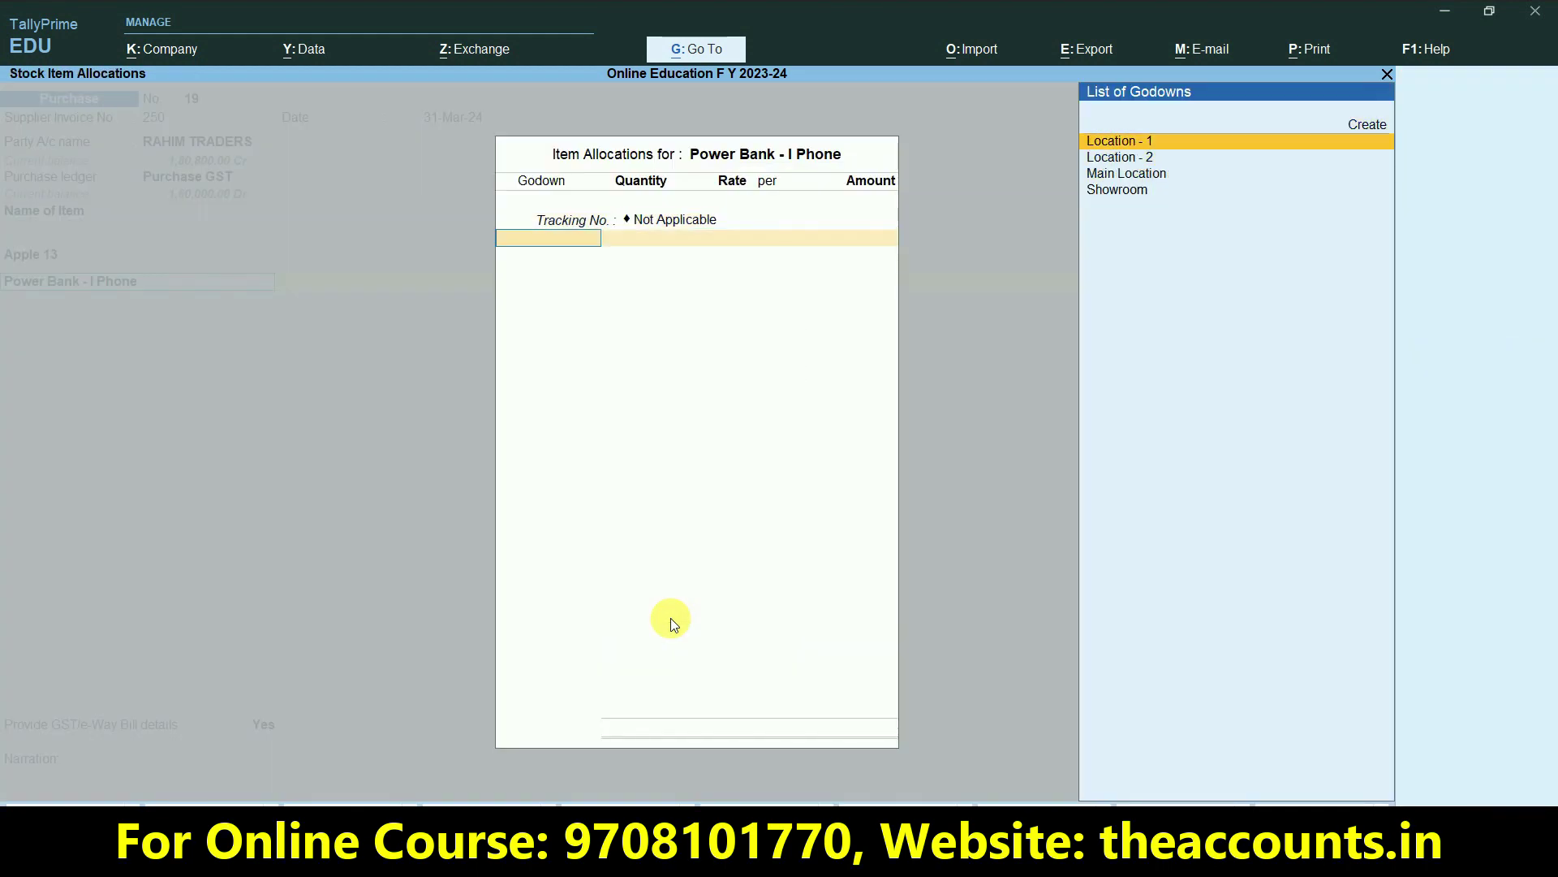
key(Return)
Step: Enter 2 UNT of the power bank at a rate of 5,000, keeping GST and HSN/SAC details as per Masters/Company
text(2)
key(Return)
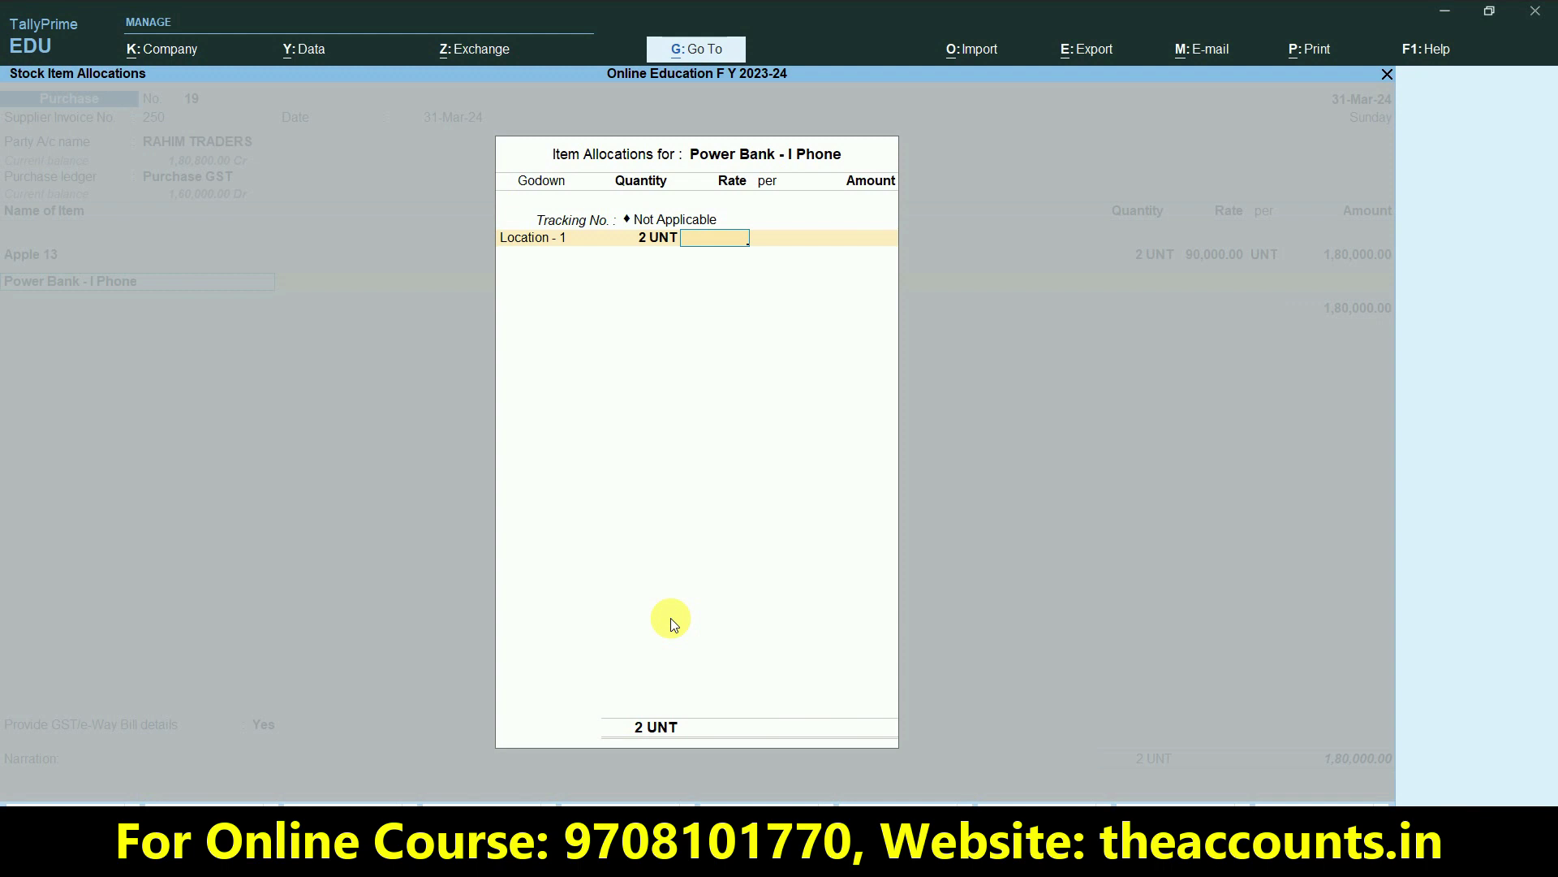
text(5000)
key(Return)
key(Return)
key(Return)
key(Return)
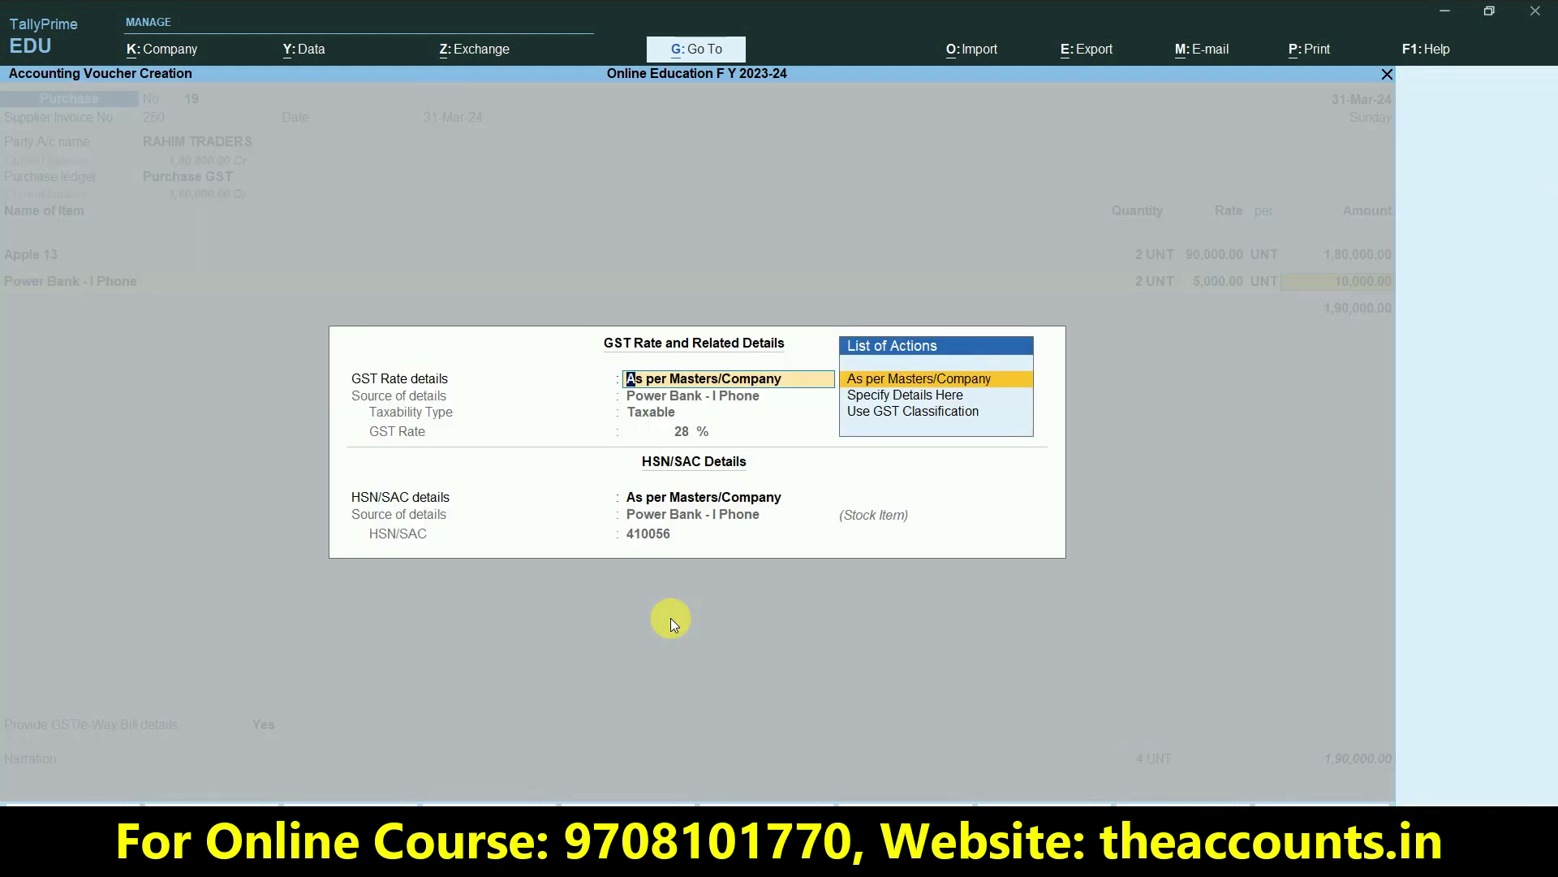
key(Return)
key(Return)
key(Return)
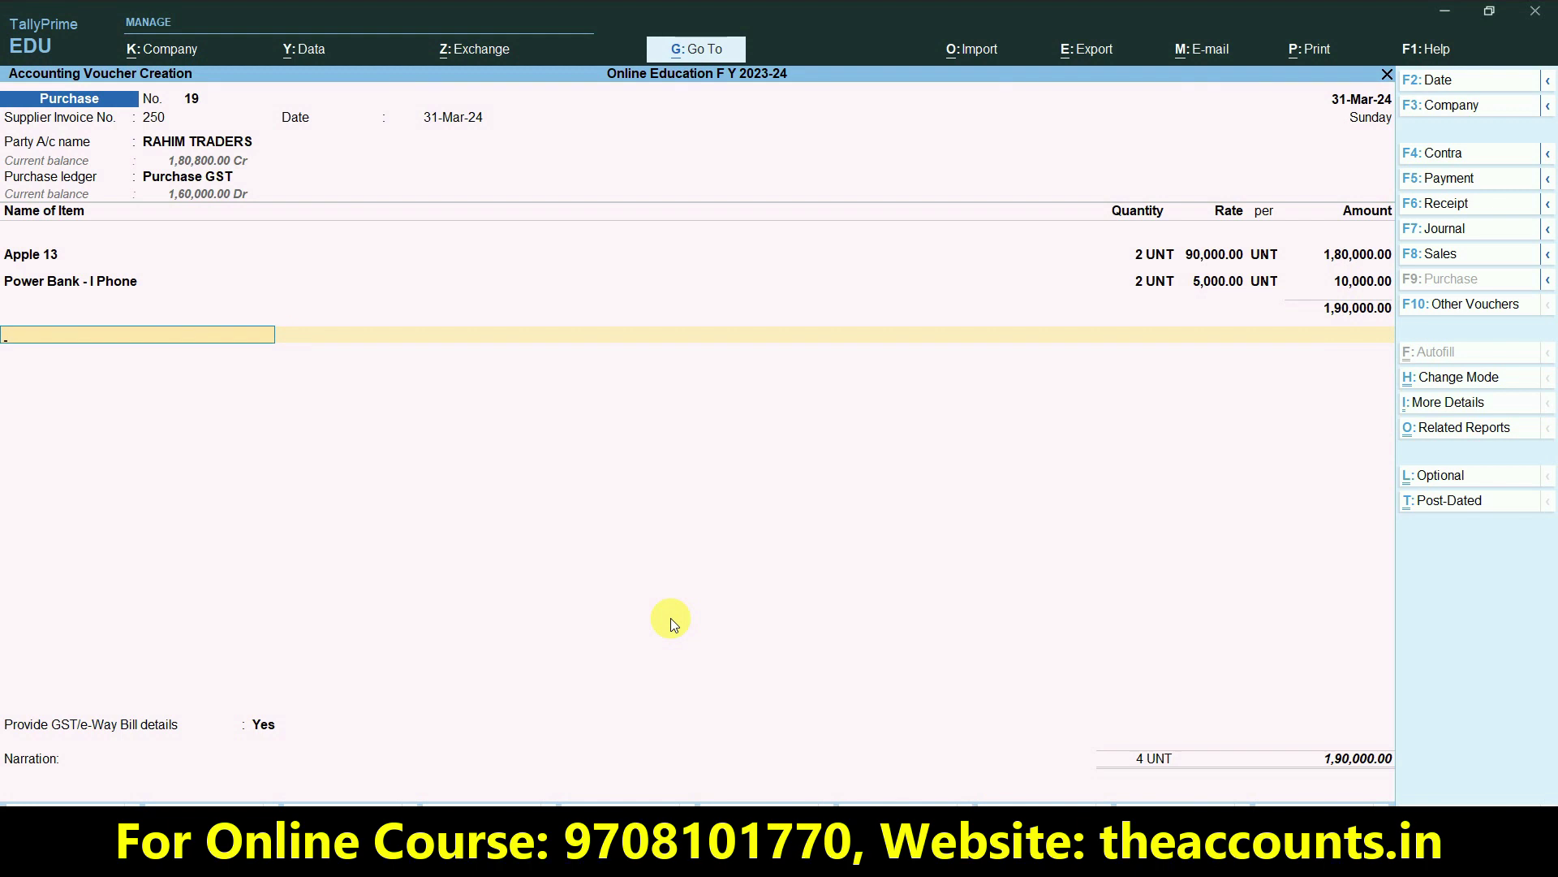
Step: Add the SGST and CGST tax ledgers below the purchased items
text(Sg)
key(Return)
key(Return)
text(Cgst)
key(Return)
key(Return)
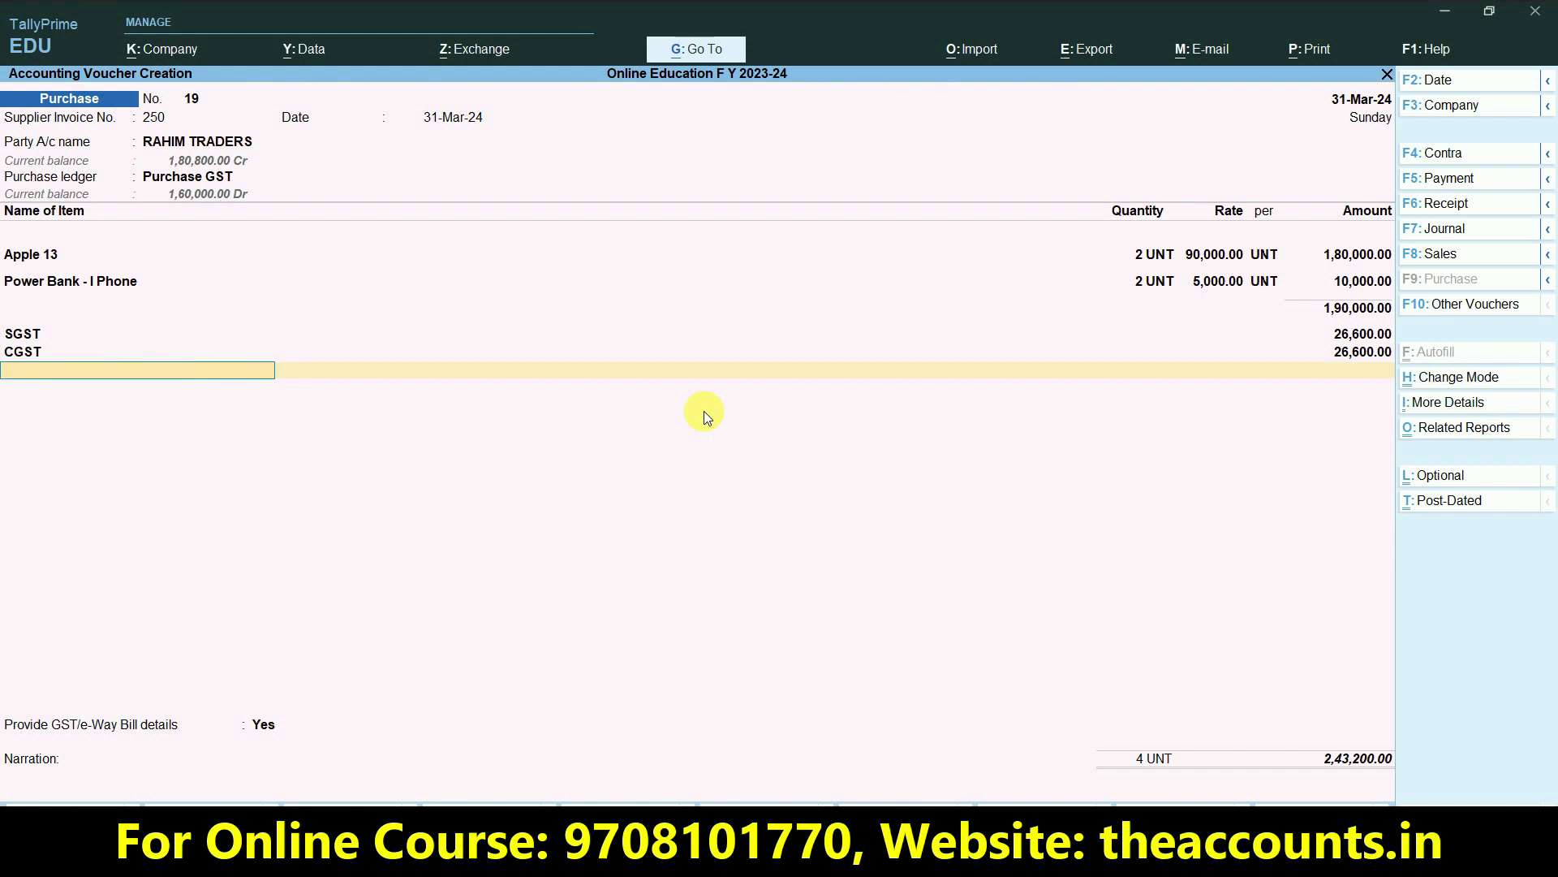
Step: Set Provide GST/e-Way Bill details to No, record the bill as New Ref 250, and save the purchase voucher
key(Return)
key(Down)
key(Return)
key(Return)
key(Return)
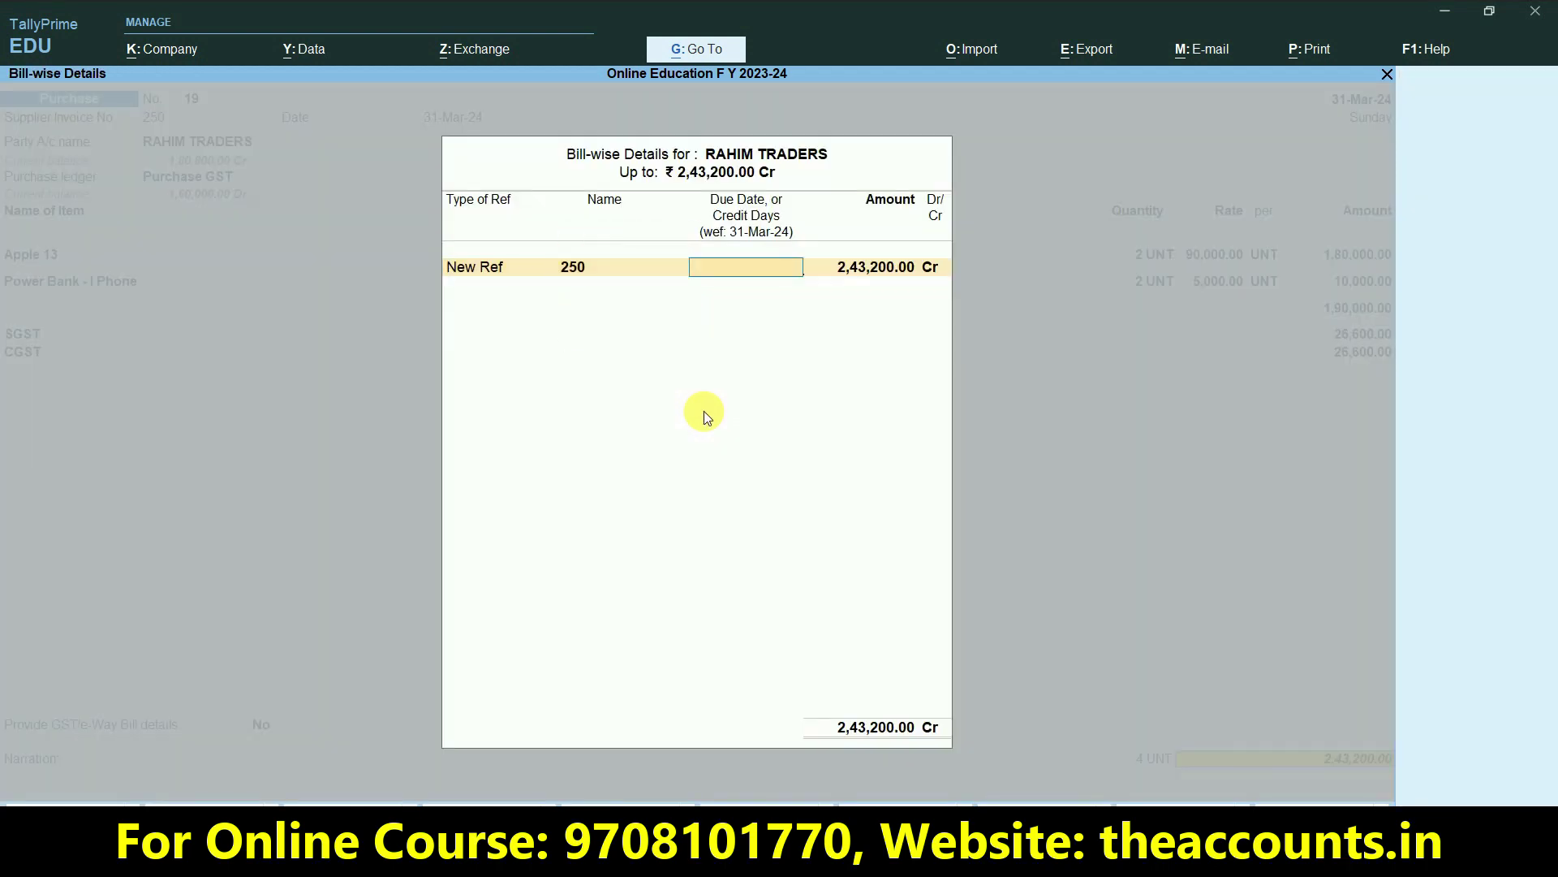
key(Return)
key(Return)
key(Return)
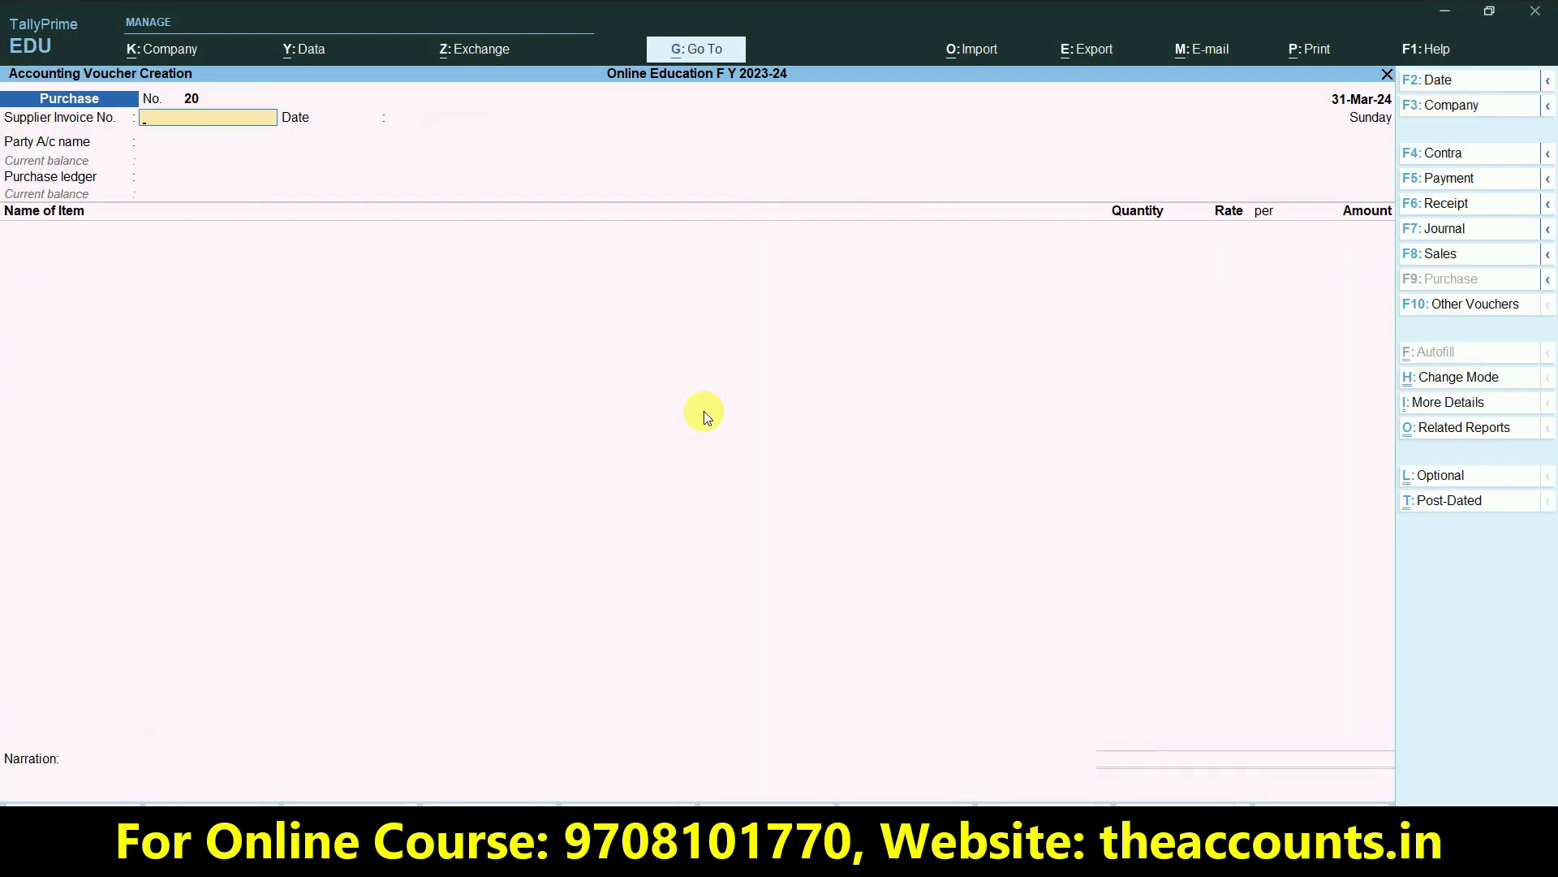